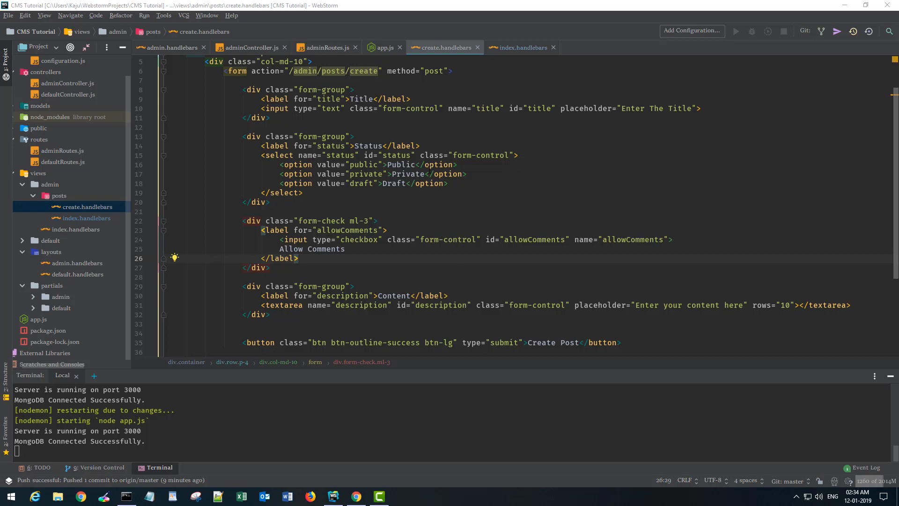
Leave the create.handlebars form and switch to the app.js entry file
key("Down")
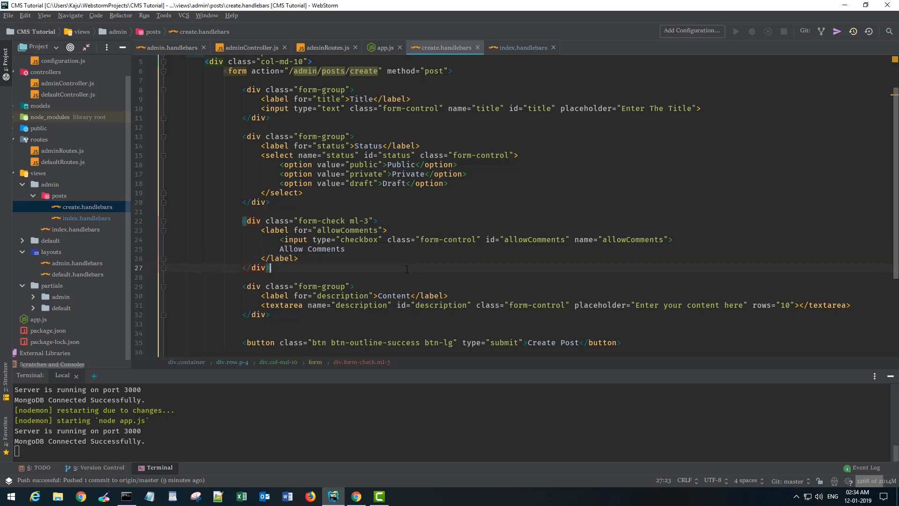
left_click(384, 48)
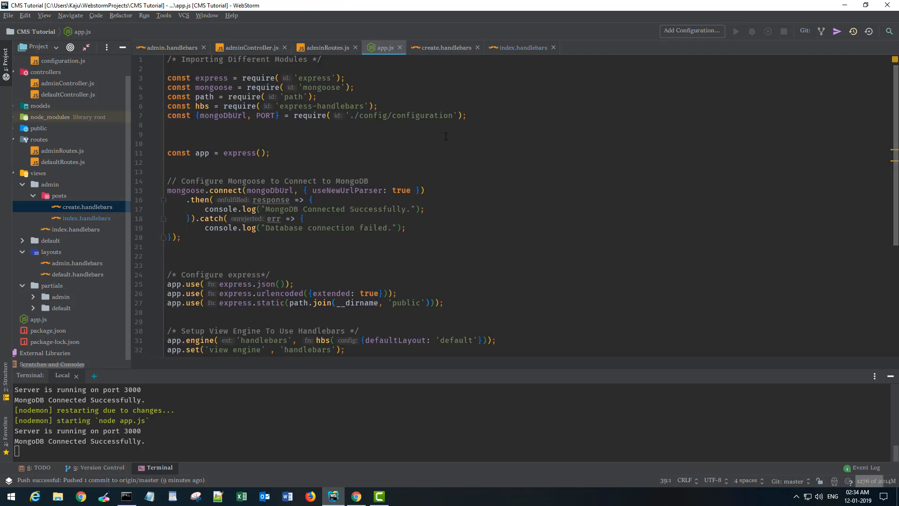
Add const flash = require('flash'); on line 8 and install flash as a project dependency
left_click(399, 127)
type("const ")
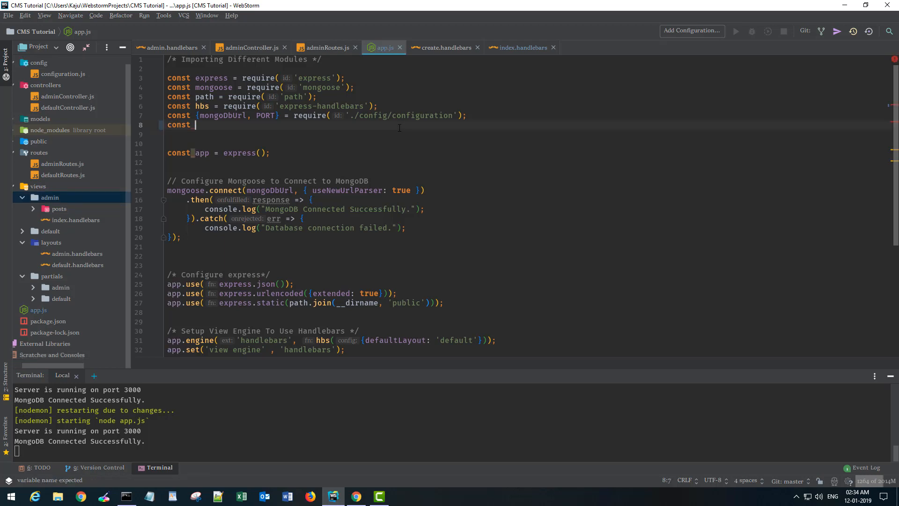
type("flash")
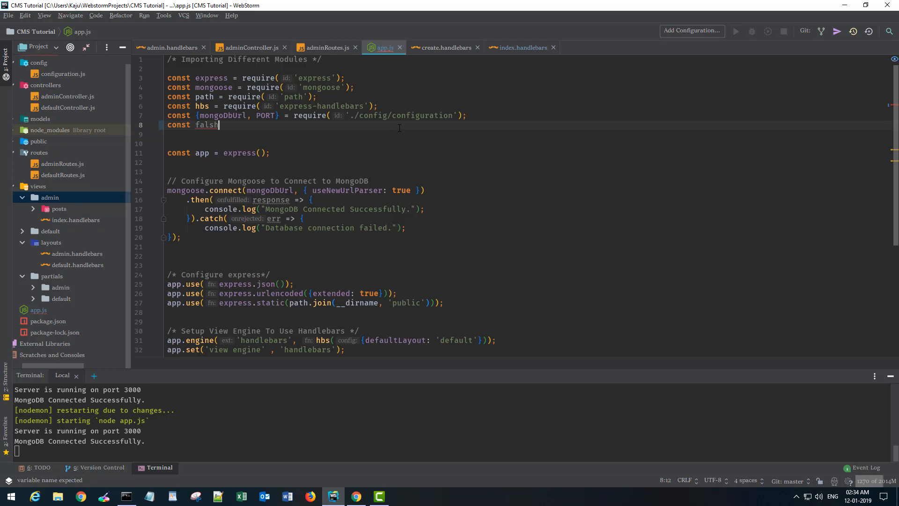
key("BackSpace")
key("BackSpace")
key("BackSpace")
type("lash = r")
type("equire")
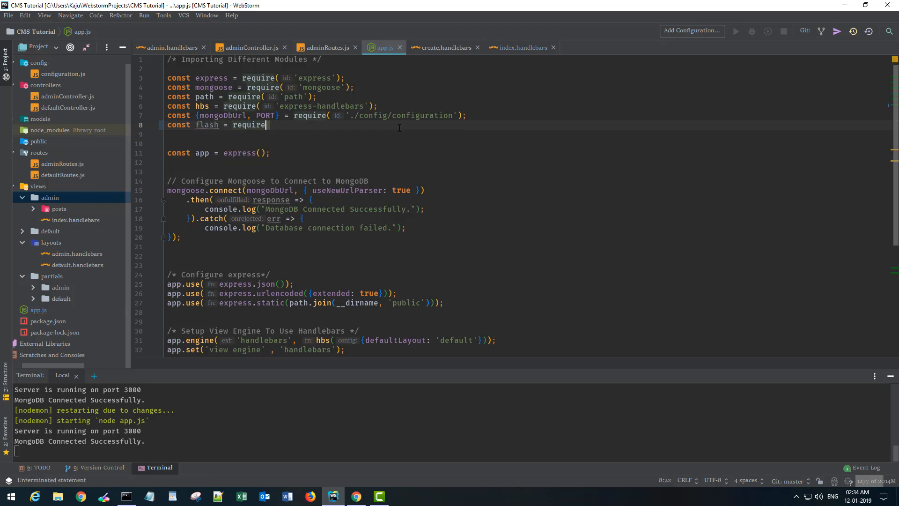
type("('flash")
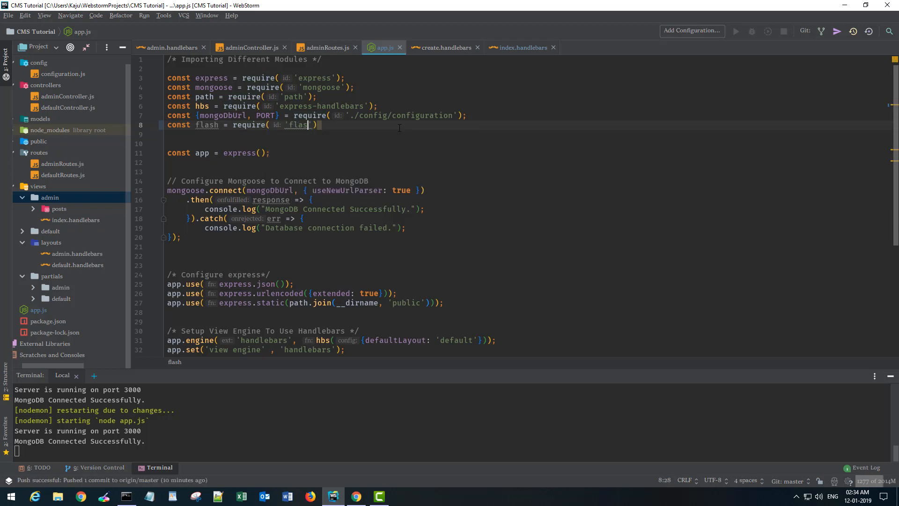
type("')")
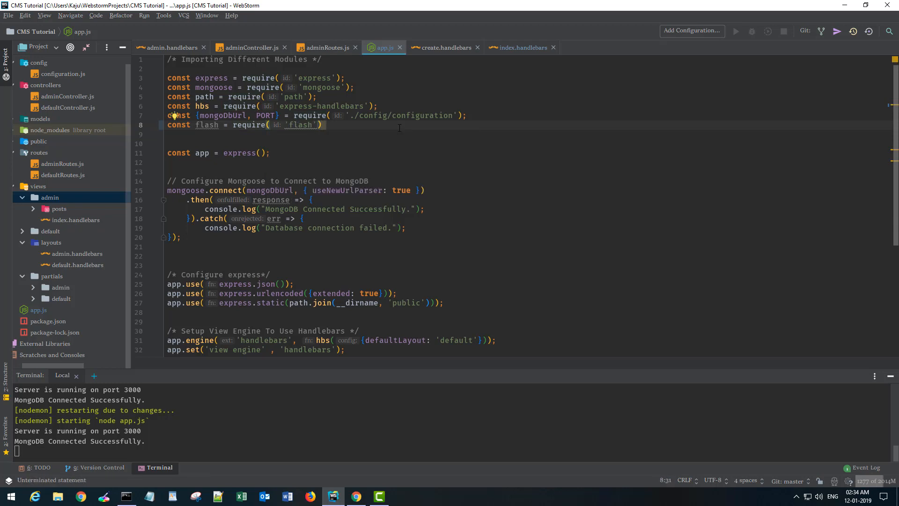
type(";")
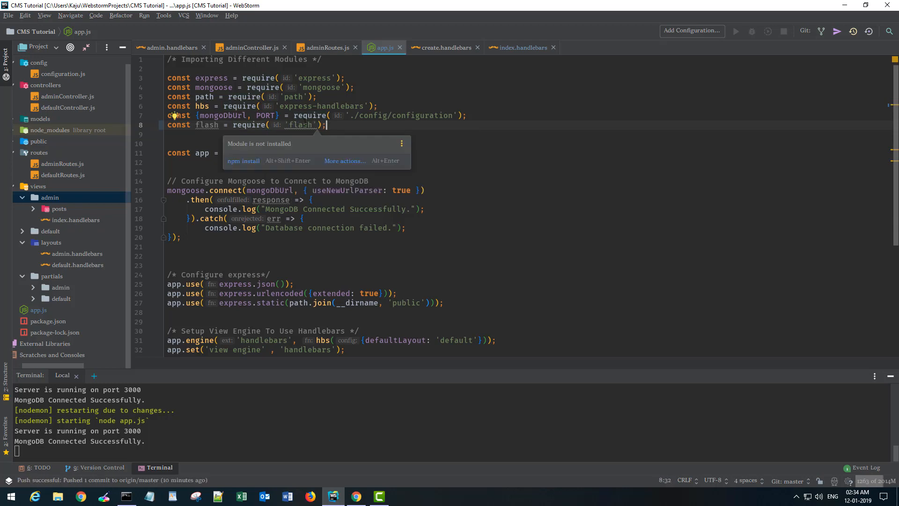
left_click(302, 125)
key("alt+Return")
key("Down")
key("Down")
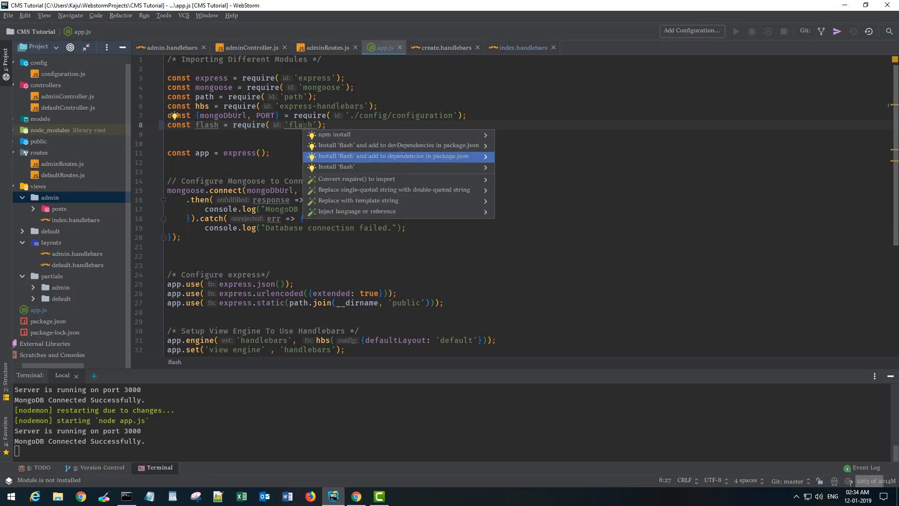
key("Return")
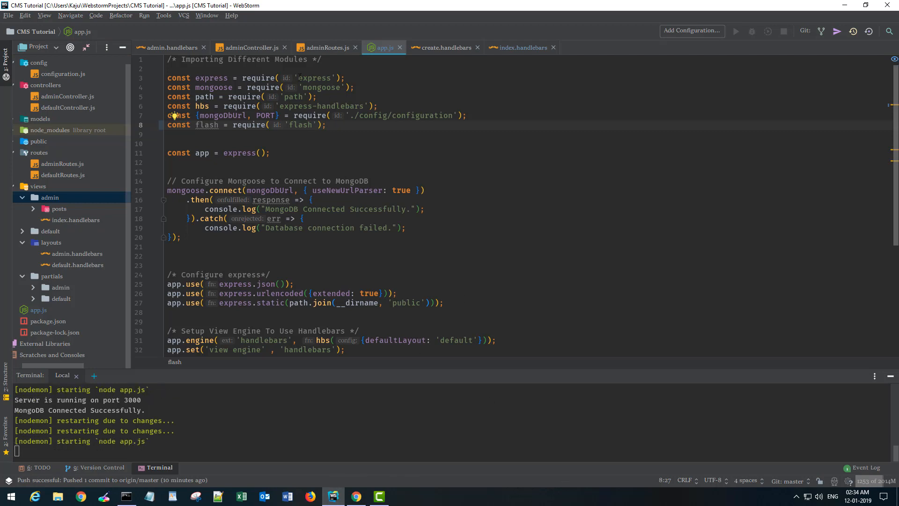
In configuration.js, write globalVariables setting success_message and a duplicated error_message on res.locals
double_click(63, 74)
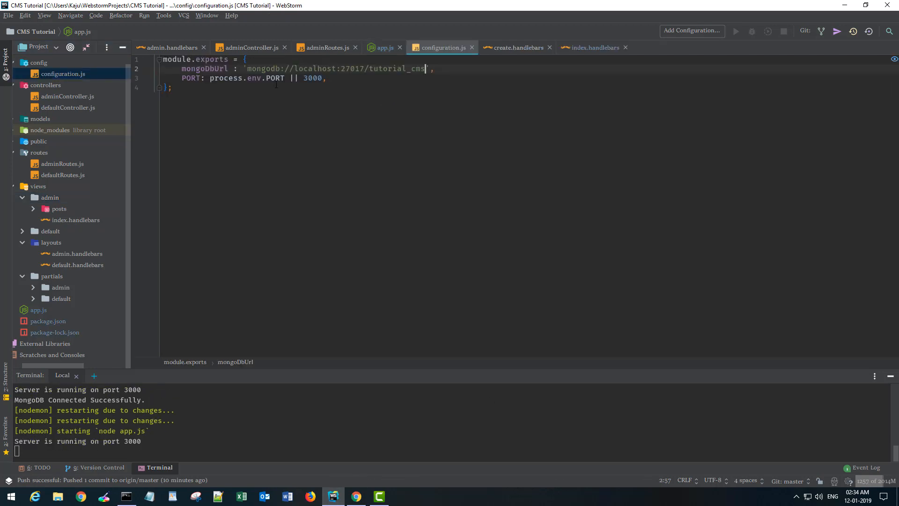
left_click(353, 79)
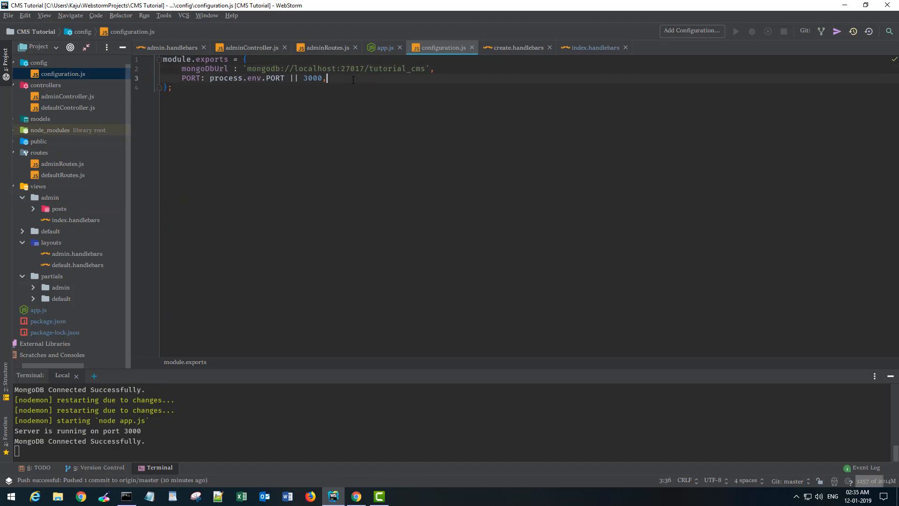
key("Return")
type("globalVa")
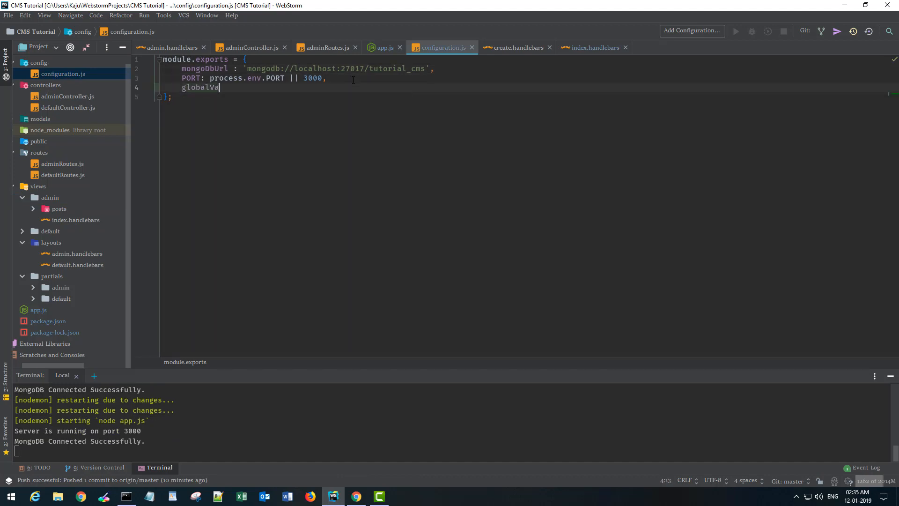
type("riables: ")
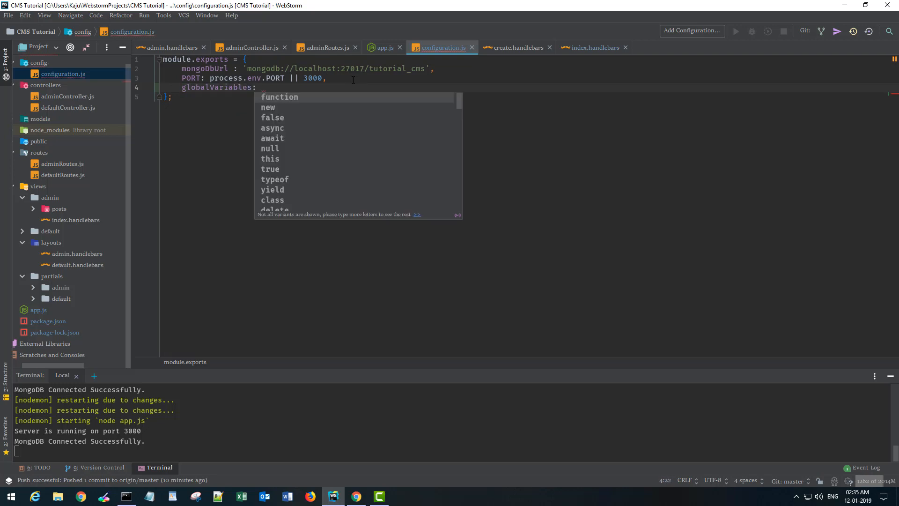
type("(req, res,")
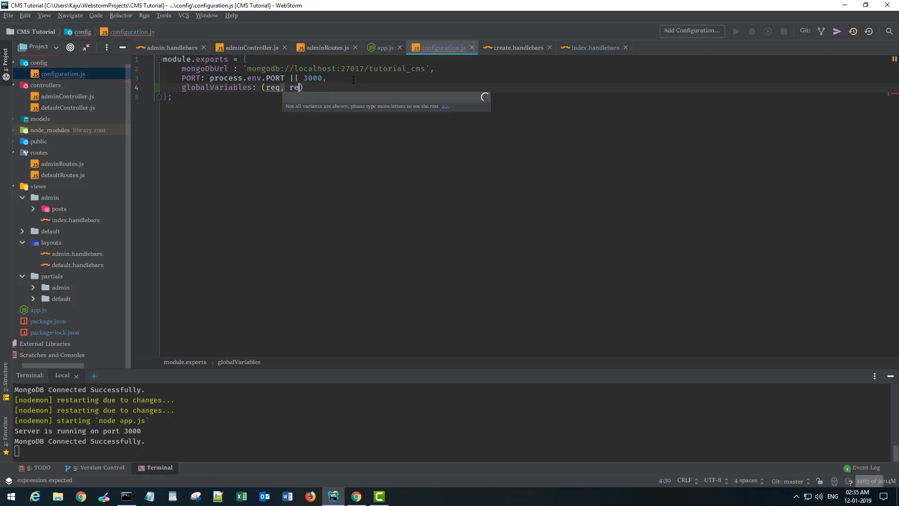
type(" next")
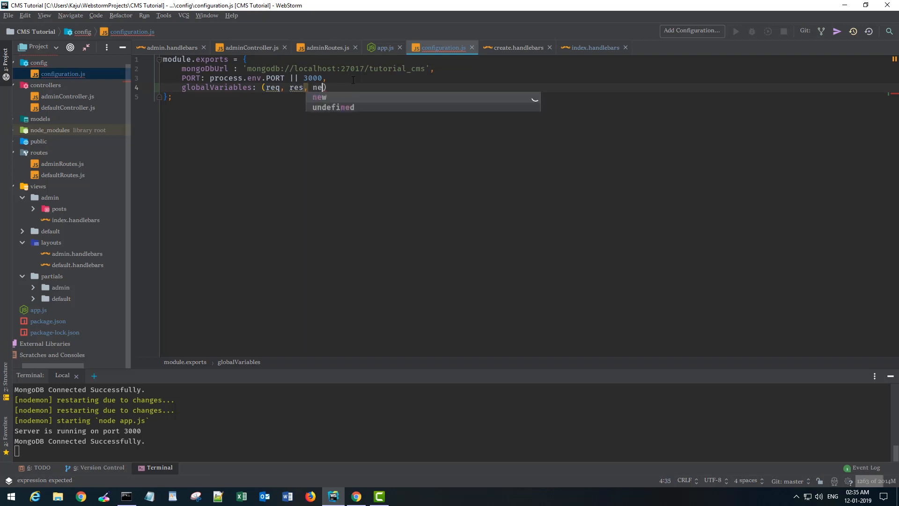
type(") =")
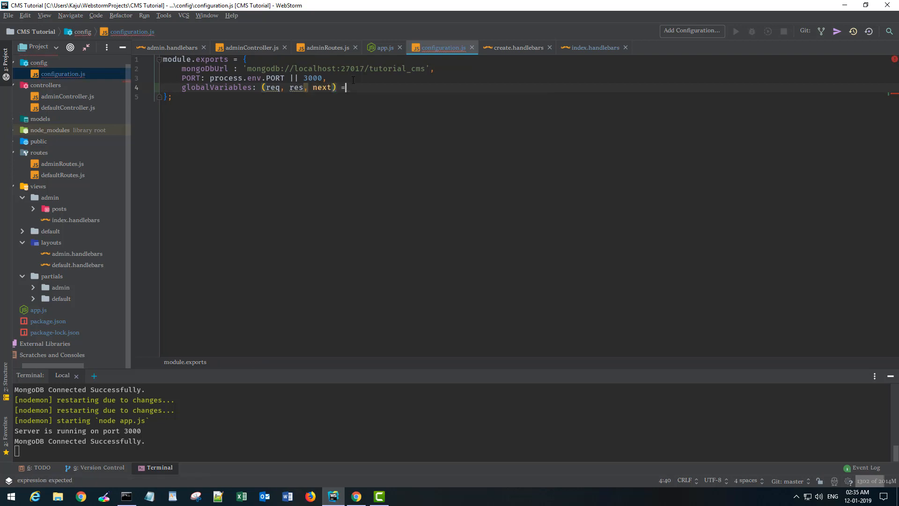
type("> {")
key("Return")
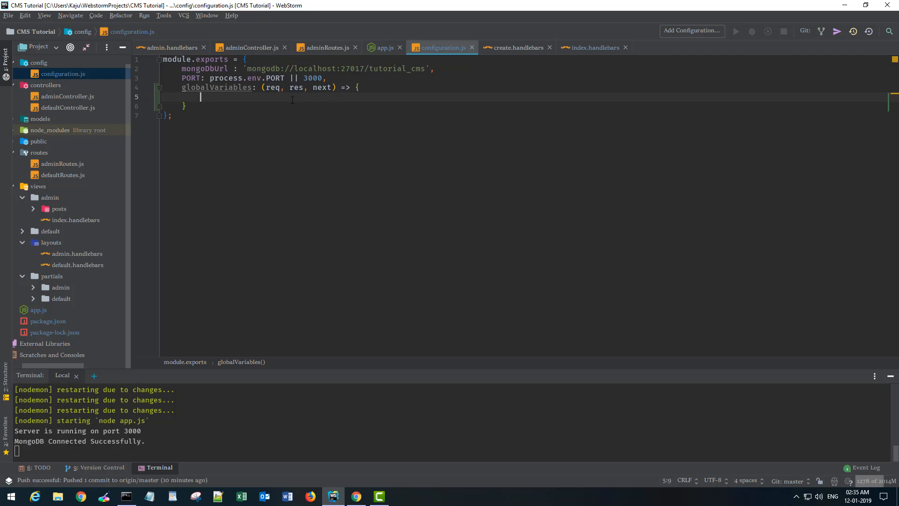
type("res.local")
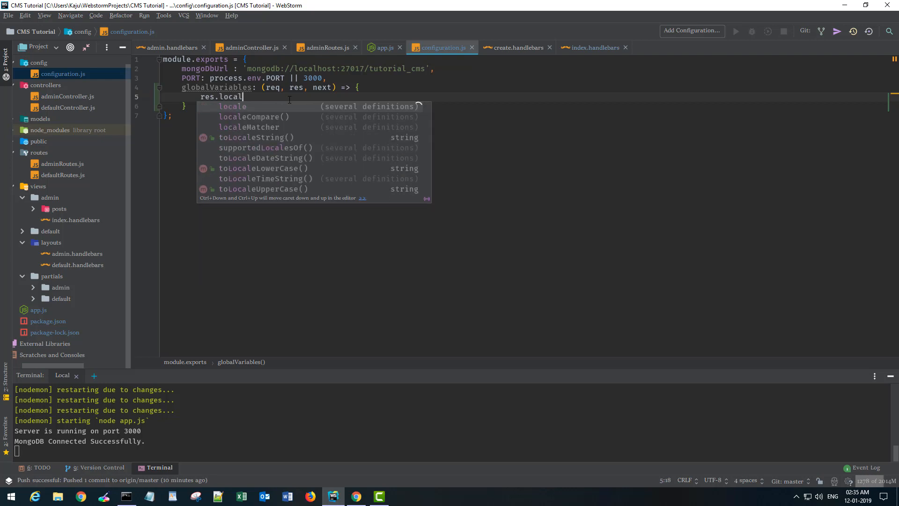
type("s.")
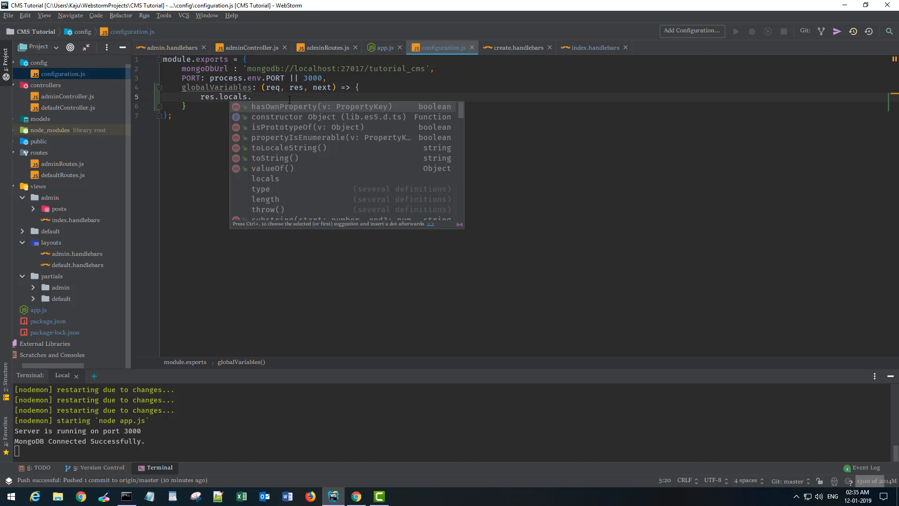
type("success")
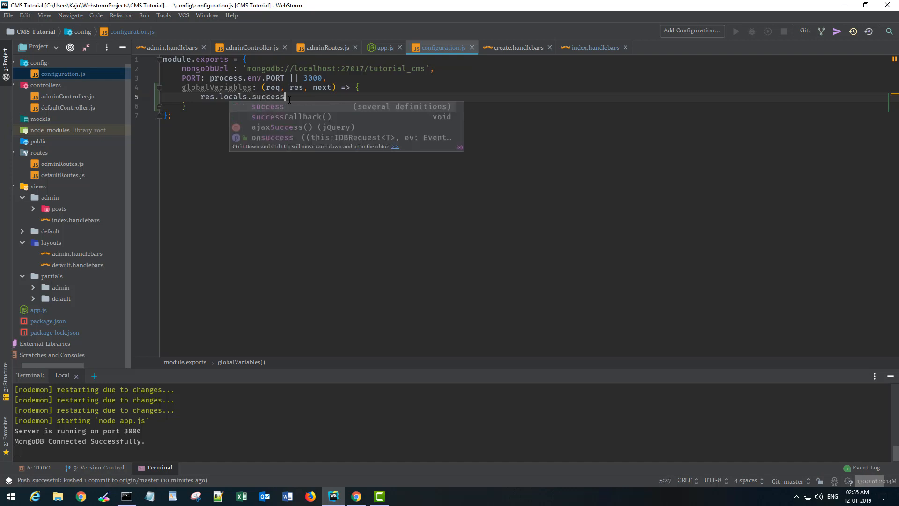
type("_message = ")
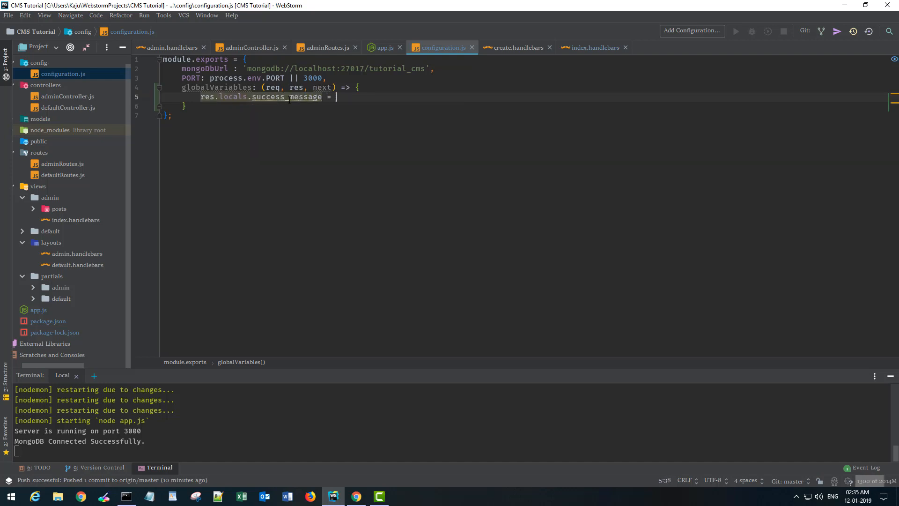
type("req.flash(")
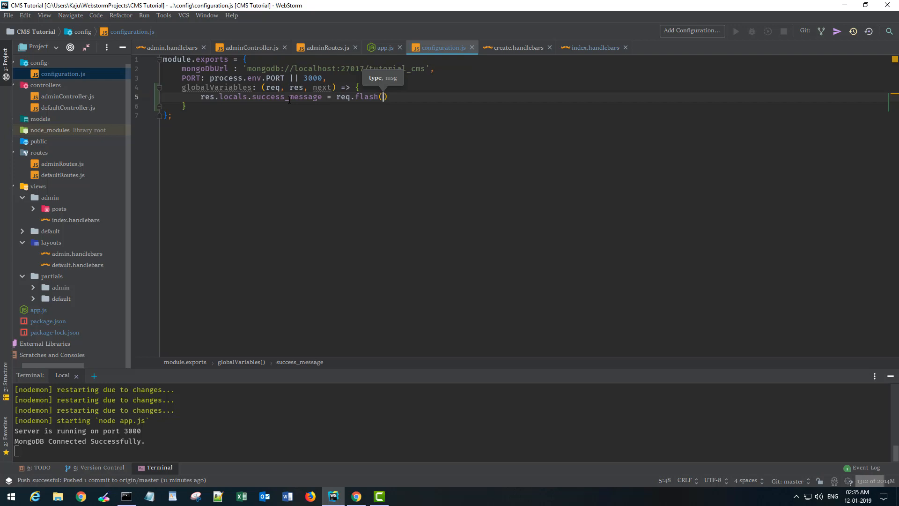
type("'success-message")
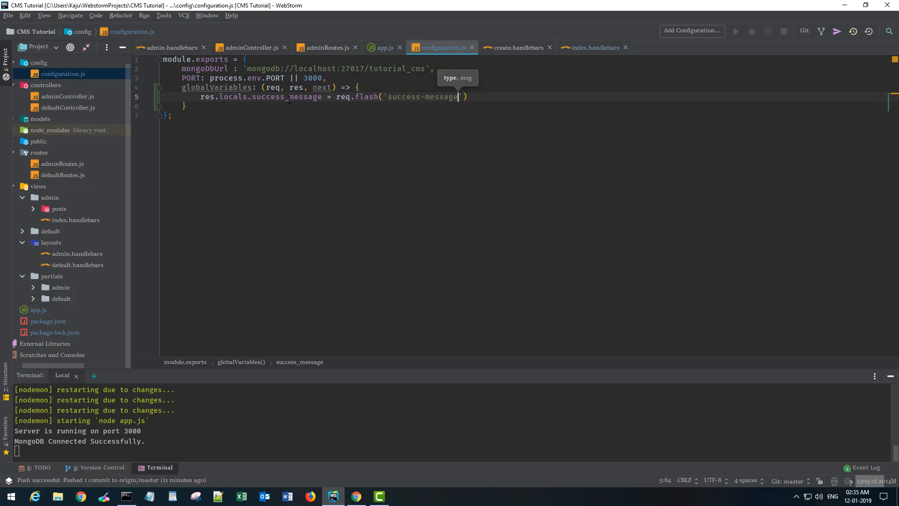
type("')")
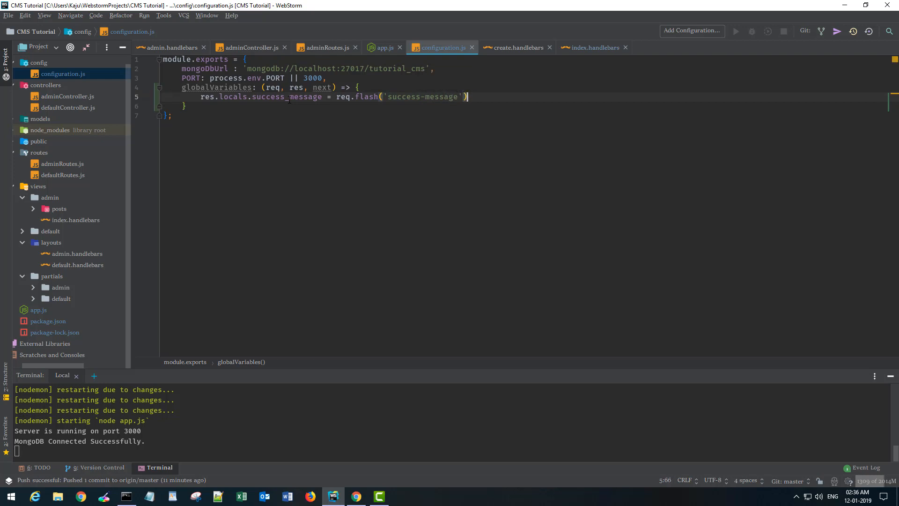
type(";")
key("ctrl+d")
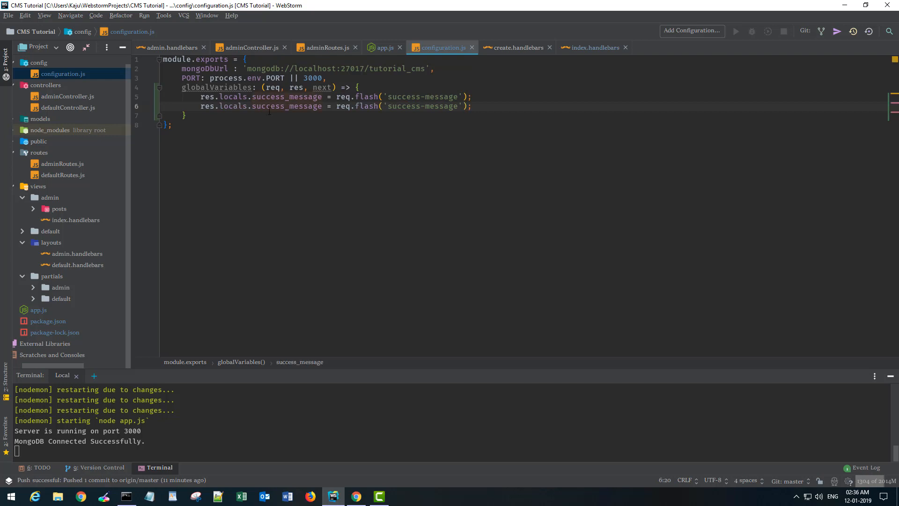
double_click(269, 106)
type("erro")
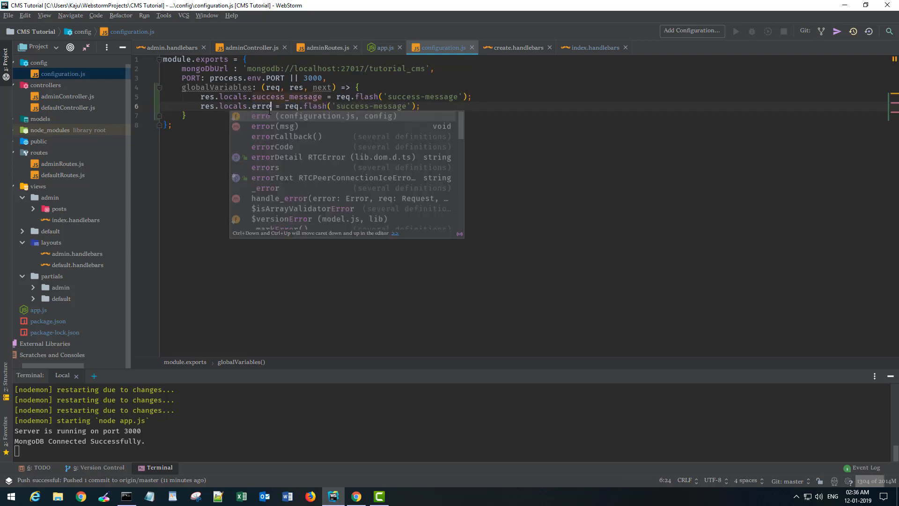
type("r_message")
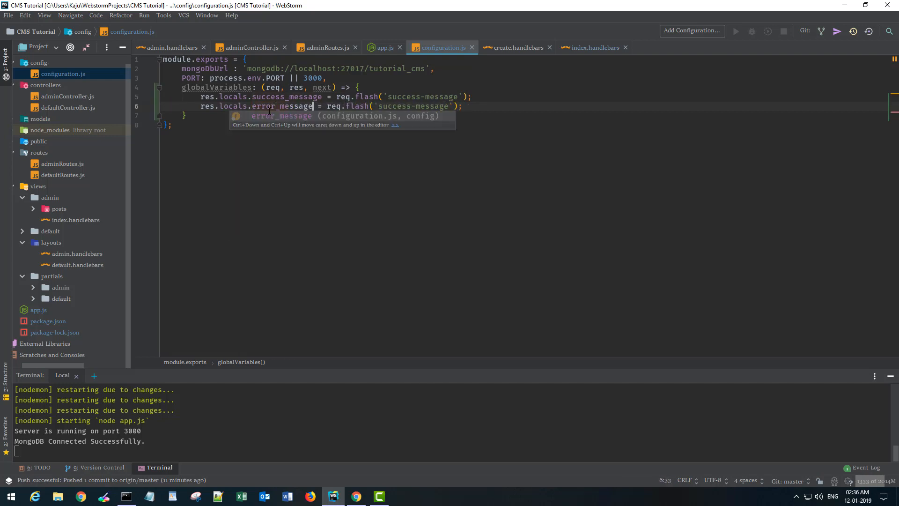
double_click(389, 107)
type("error")
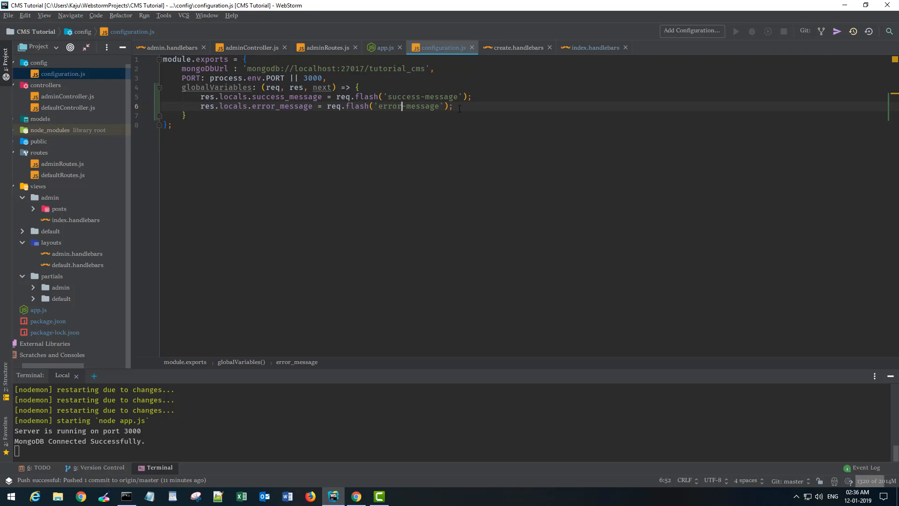
Add next(); at the end of globalVariables and save the configuration file
key("ctrl+s")
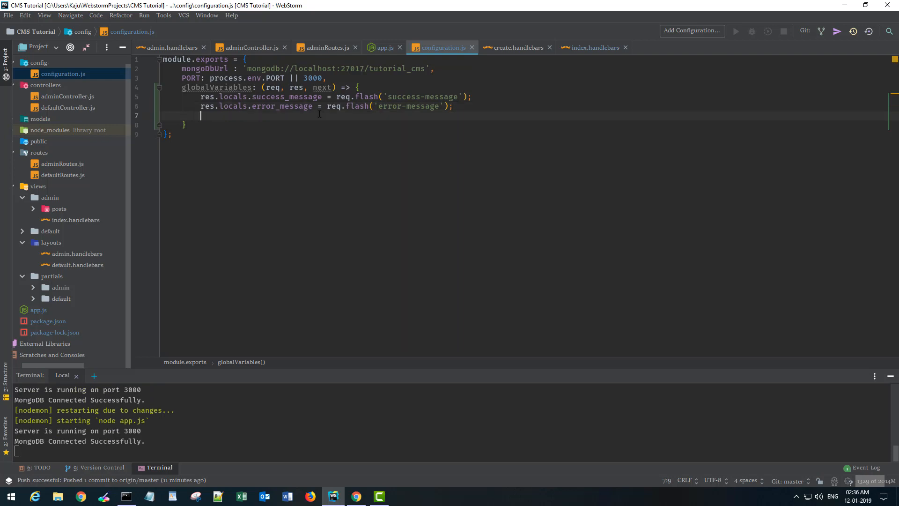
key("Return")
key("Return")
key("Return")
type("next()")
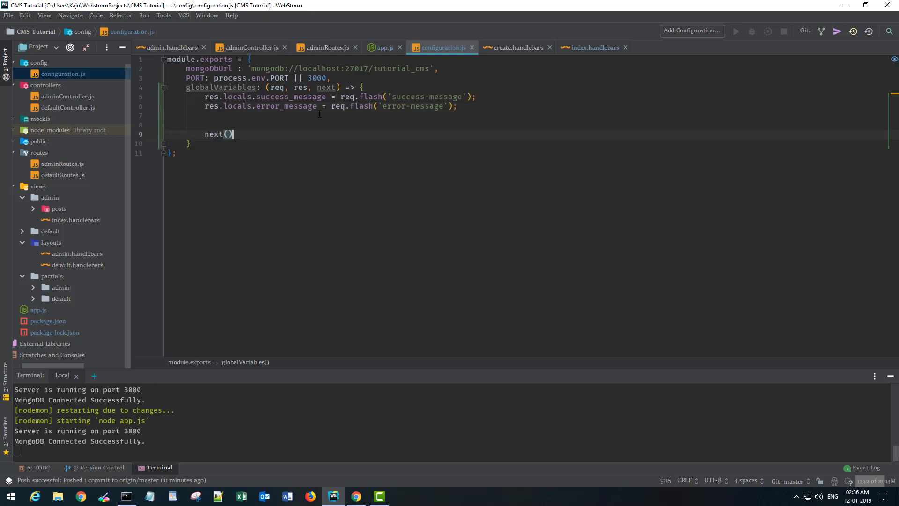
type(";")
key("ctrl+s")
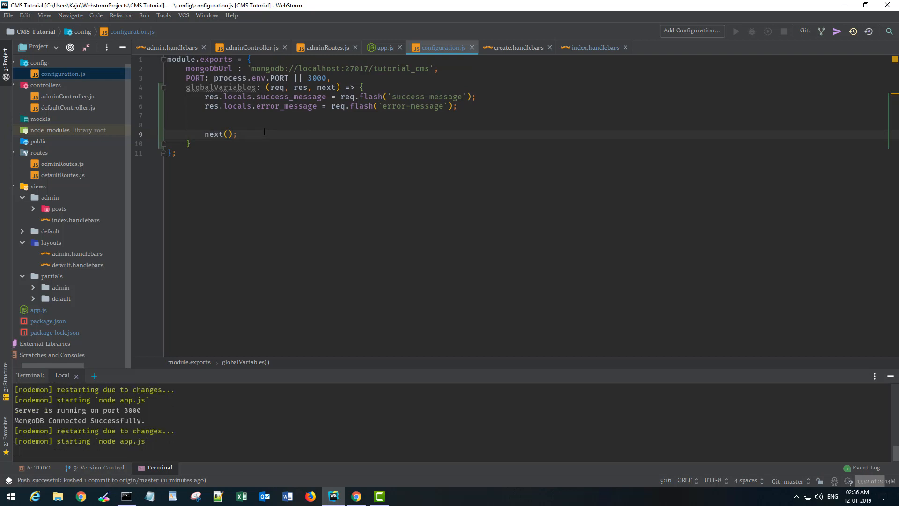
Return to app.js and make room below the express static setup for middleware
left_click(384, 46)
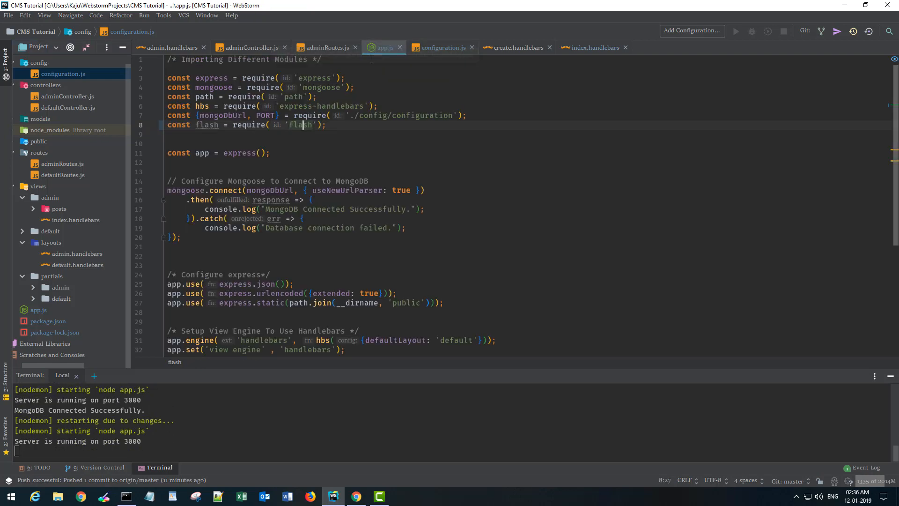
left_click(224, 125)
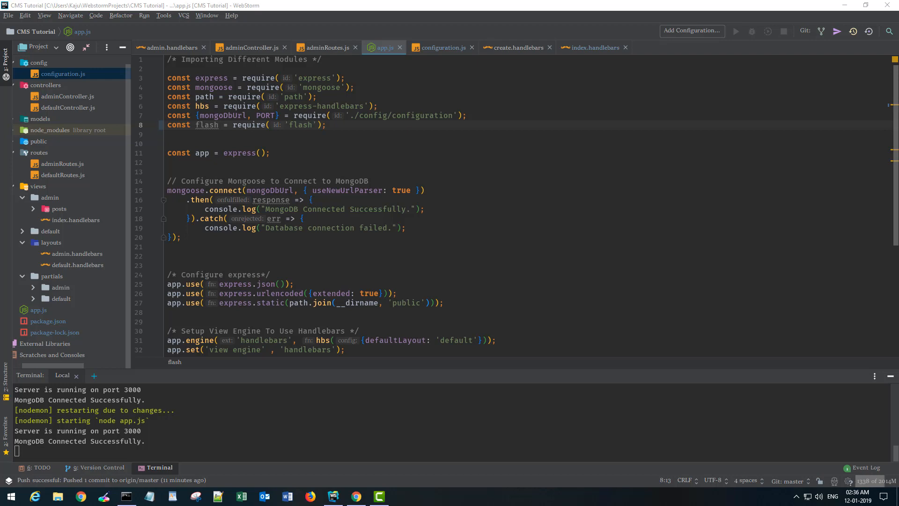
left_click(300, 153)
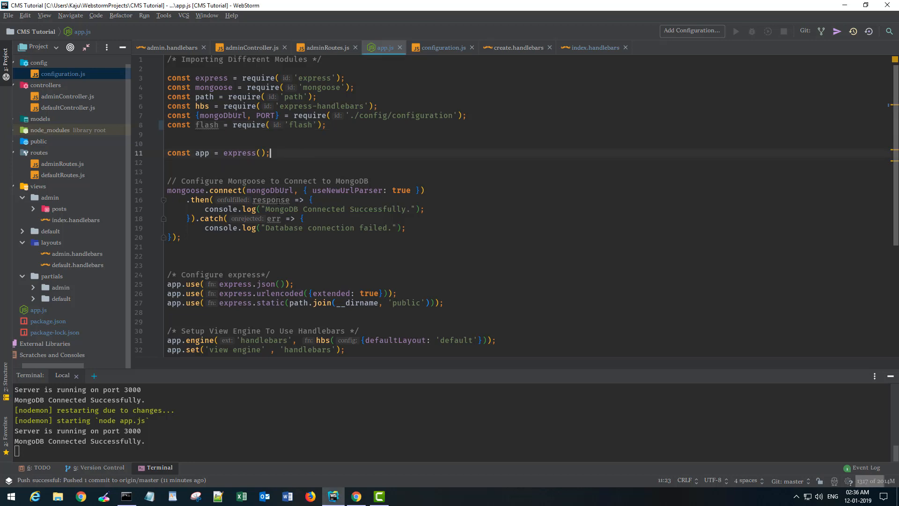
scroll(450, 211, "down", 3)
left_click(265, 230)
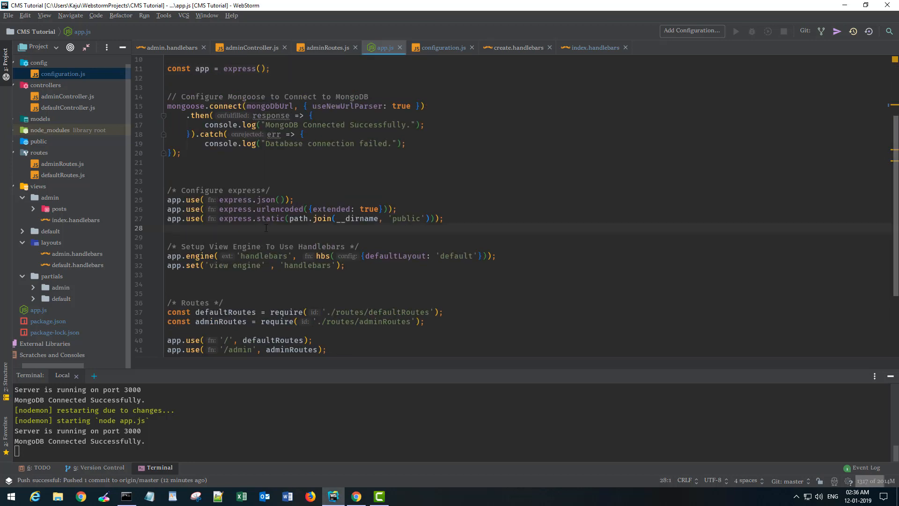
key("Return")
key("Return")
key("Return")
key("Up")
key("Up")
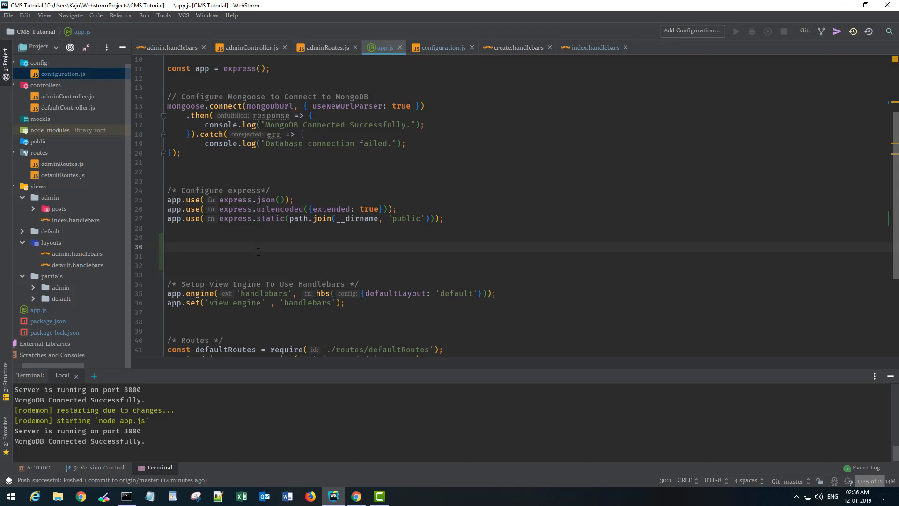
scroll(257, 251, "up", 3)
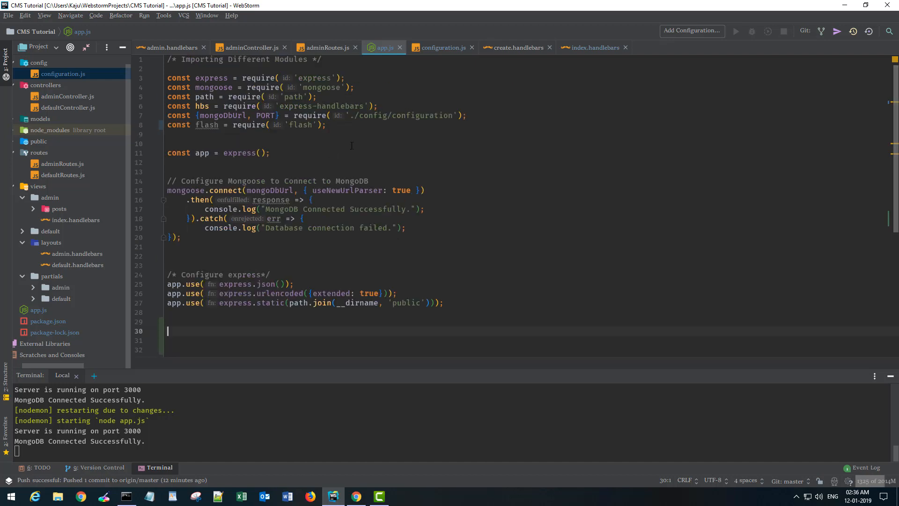
Add const session = require('express-session'); below the flash import and save
left_click(331, 125)
key("Return")
type("const ")
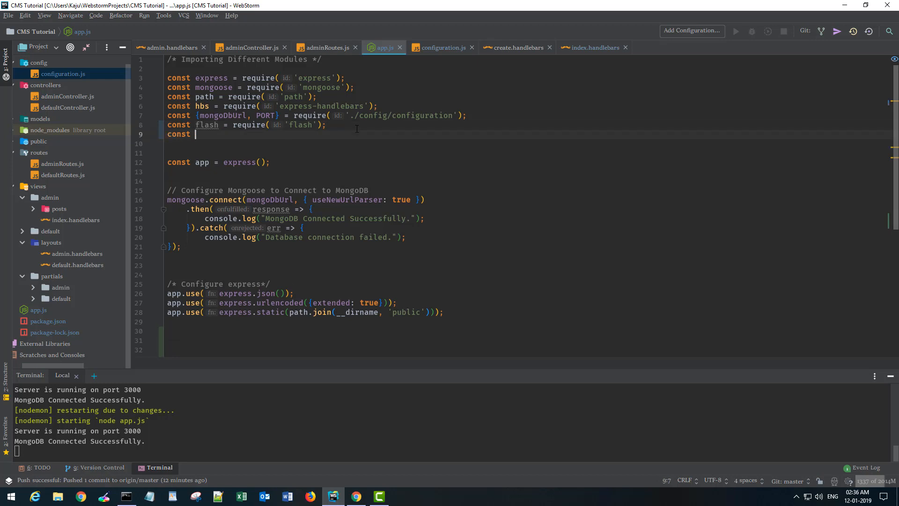
type("s")
key("Escape")
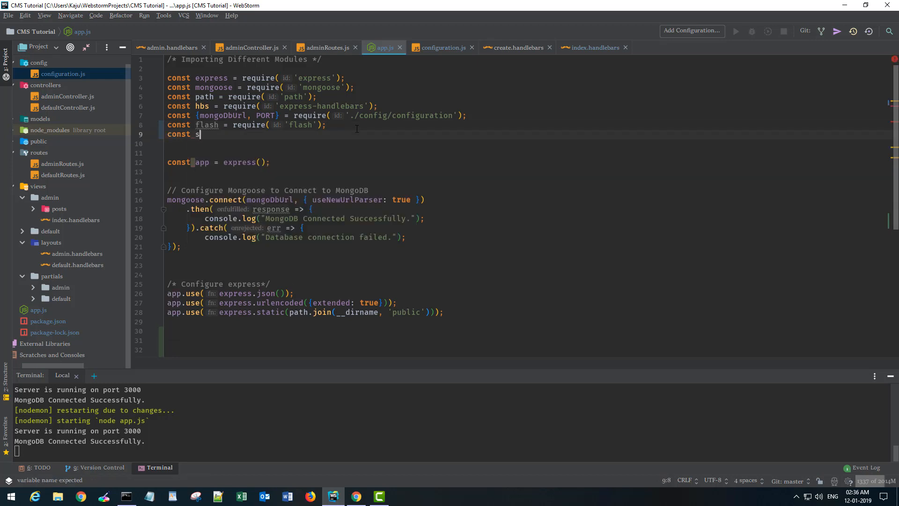
type("ession = require('express")
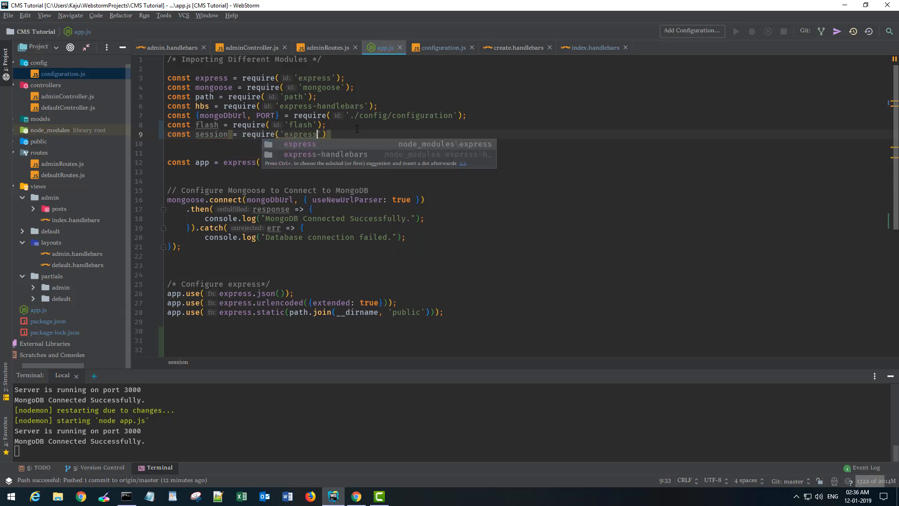
type("-sessions")
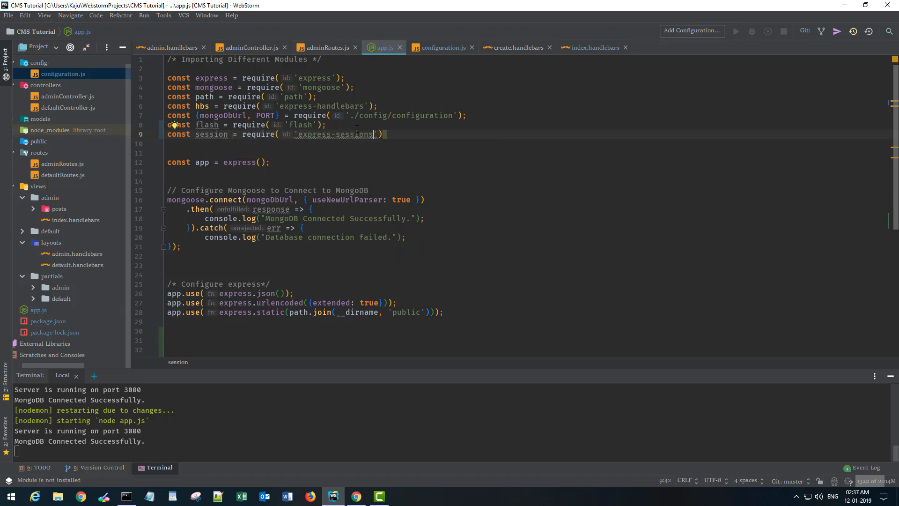
key("BackSpace")
key("End")
key("ctrl+s")
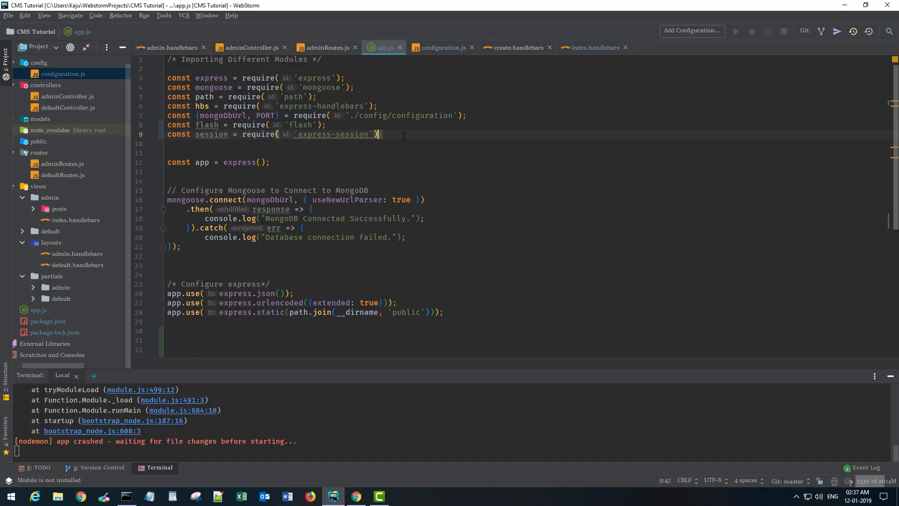
type(";")
Install the express-session package via the quick fix and return below the static setup
key("alt+Return")
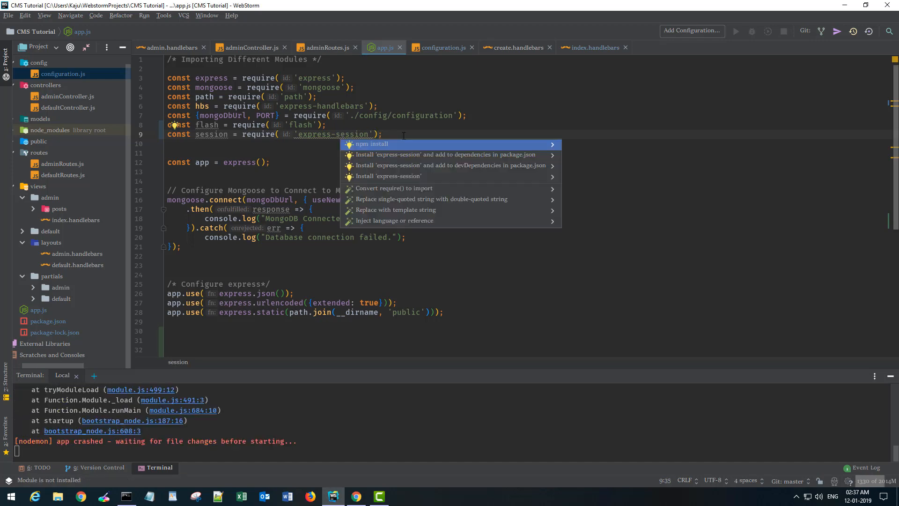
key("Down")
key("Down")
key("Up")
key("Return")
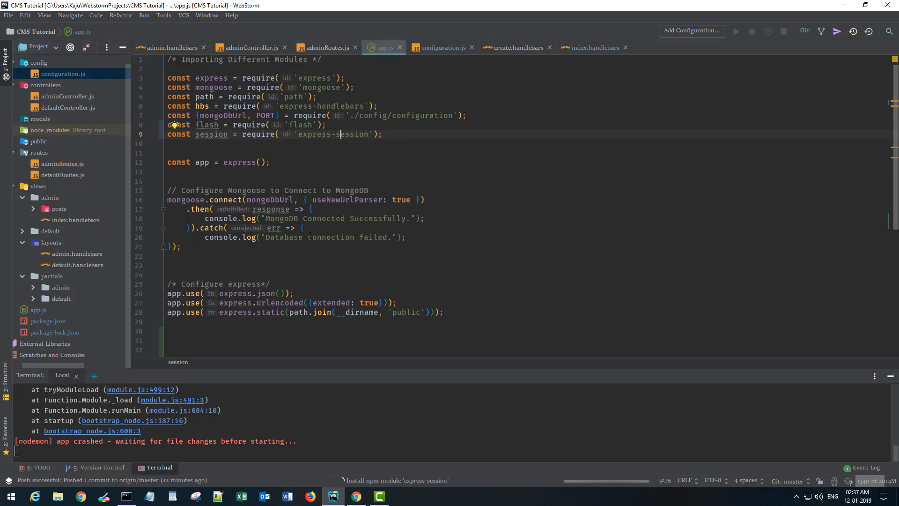
scroll(257, 257, "down", 3)
left_click(257, 257)
Register app.use(session({...})) with a secret, saveUninitialized: true and resave: true
key("Return")
type("/*")
type("  Flash and Ses")
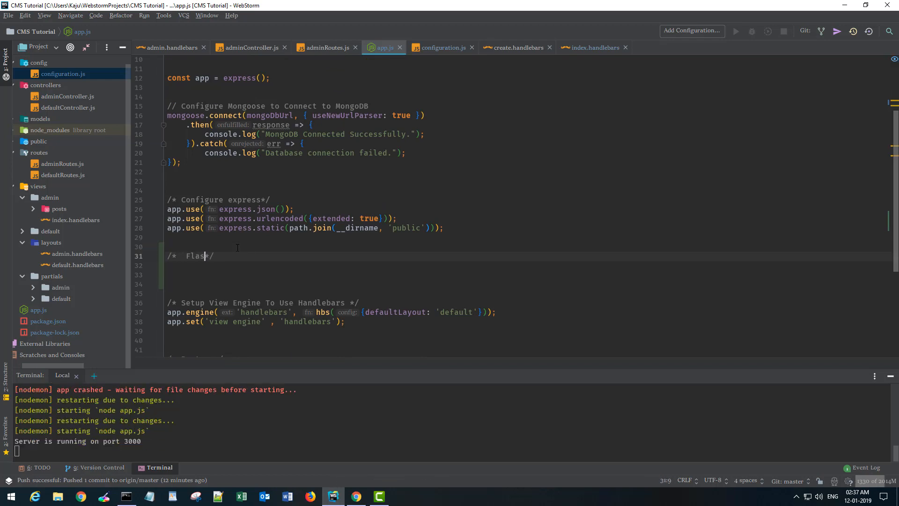
type("sion")
key("End")
key("Return")
type("app.")
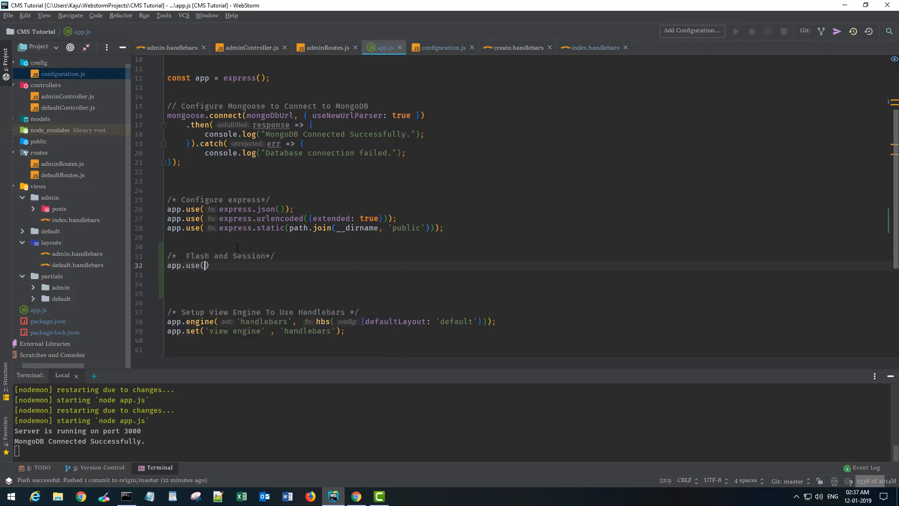
type("session(")
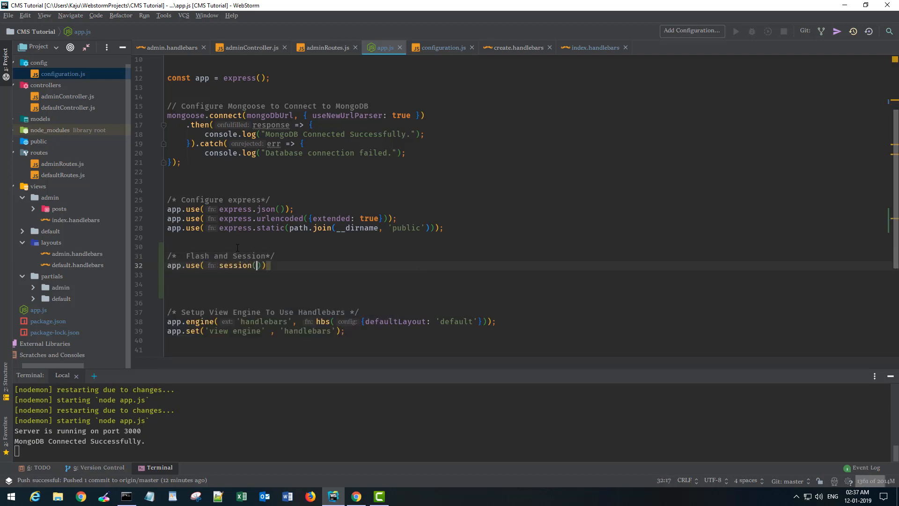
type("{")
key("Return")
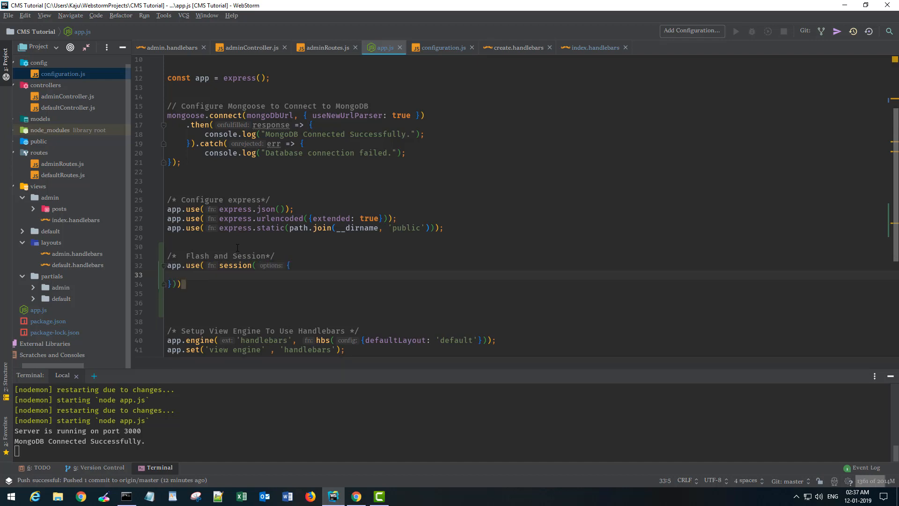
type(";")
key("Up")
type("sec")
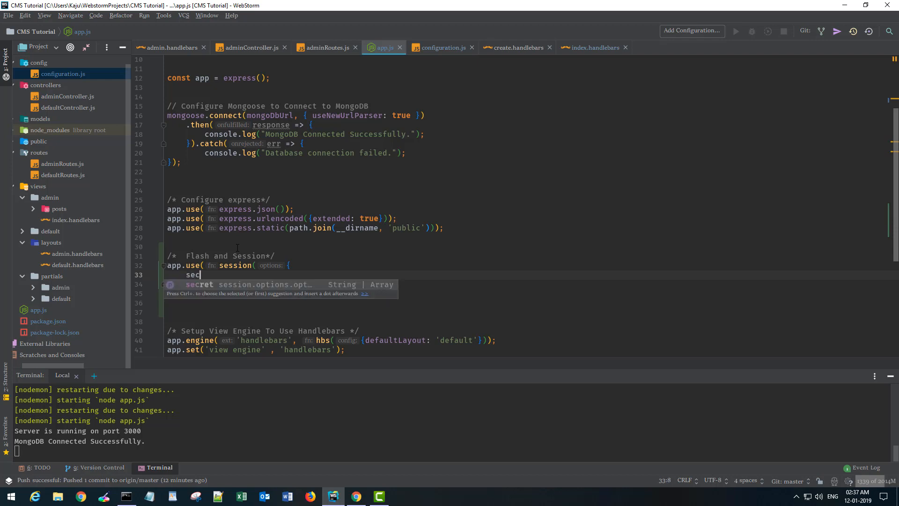
type("ret: '")
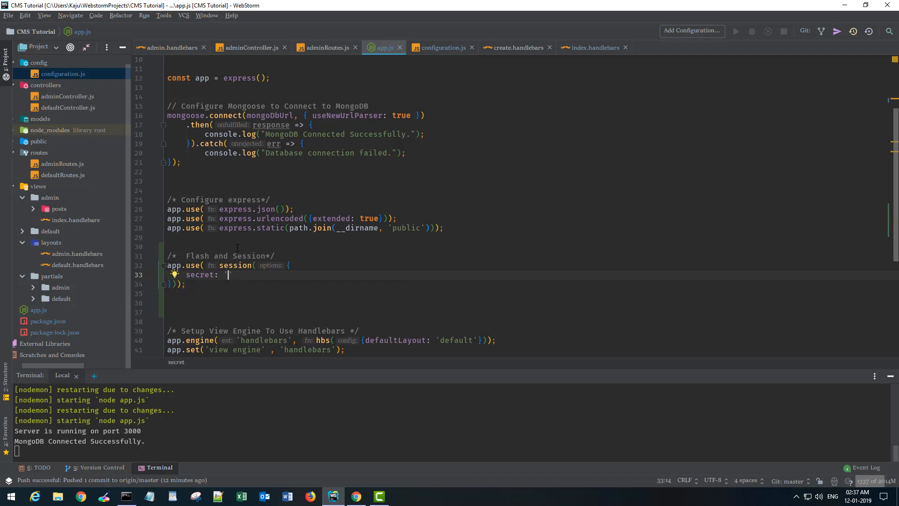
type("anysecret',")
key("Return")
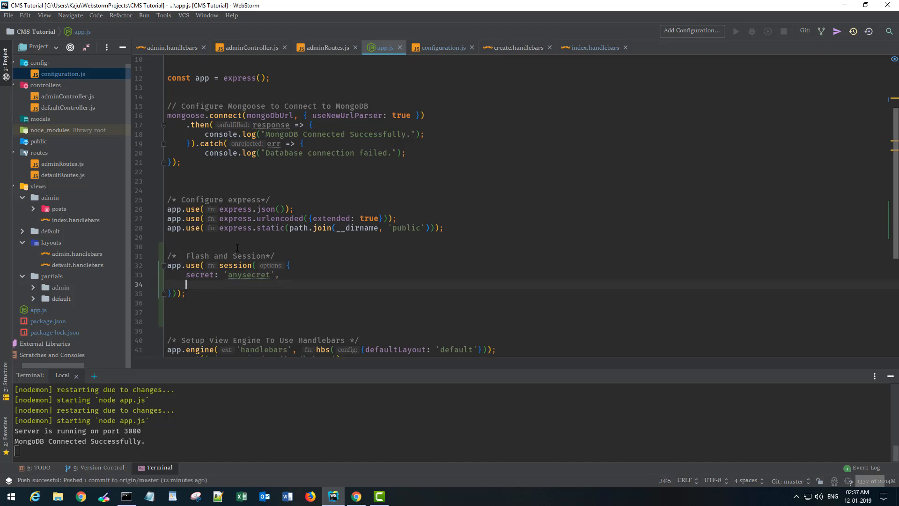
type("un")
key("Down")
key("Return")
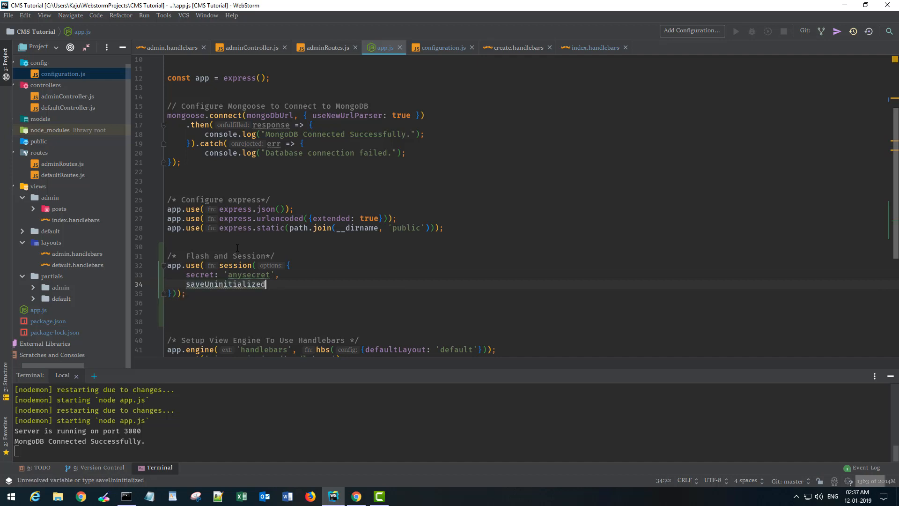
type(": tr")
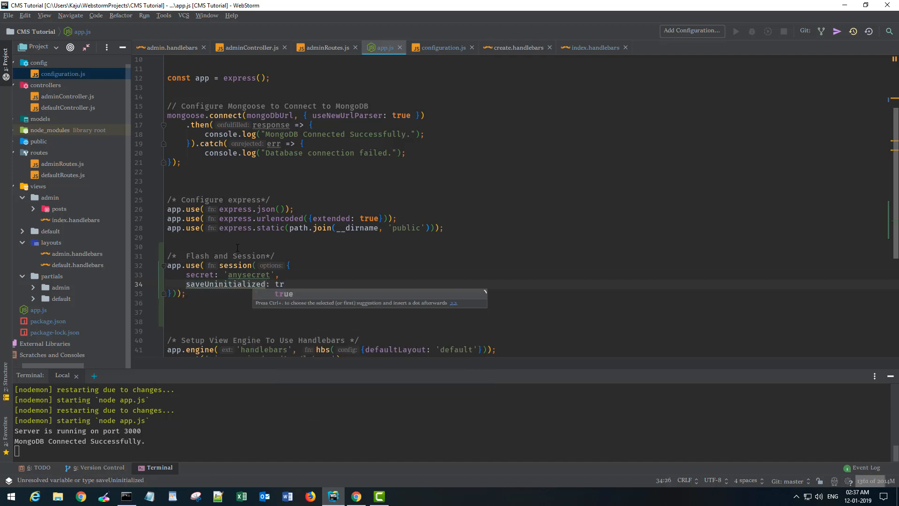
type("ue,")
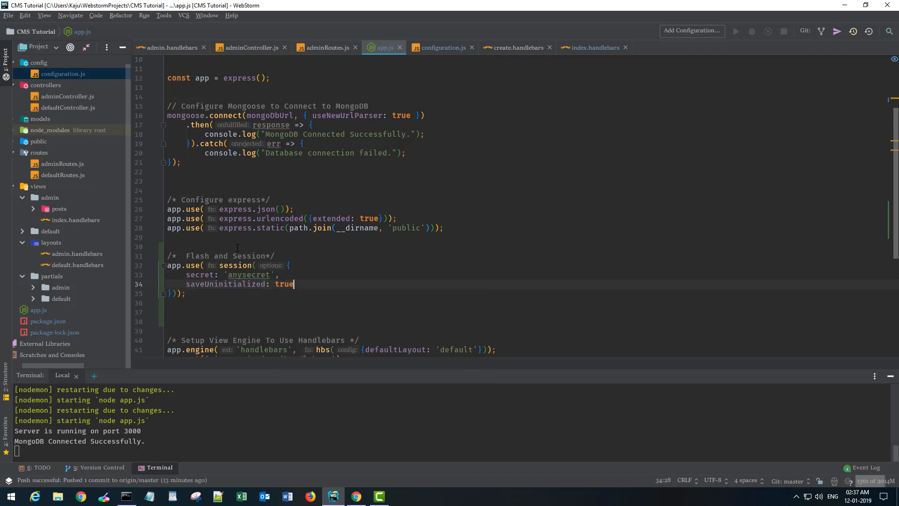
key("BackSpace")
key("BackSpace")
key("BackSpace")
key("BackSpace")
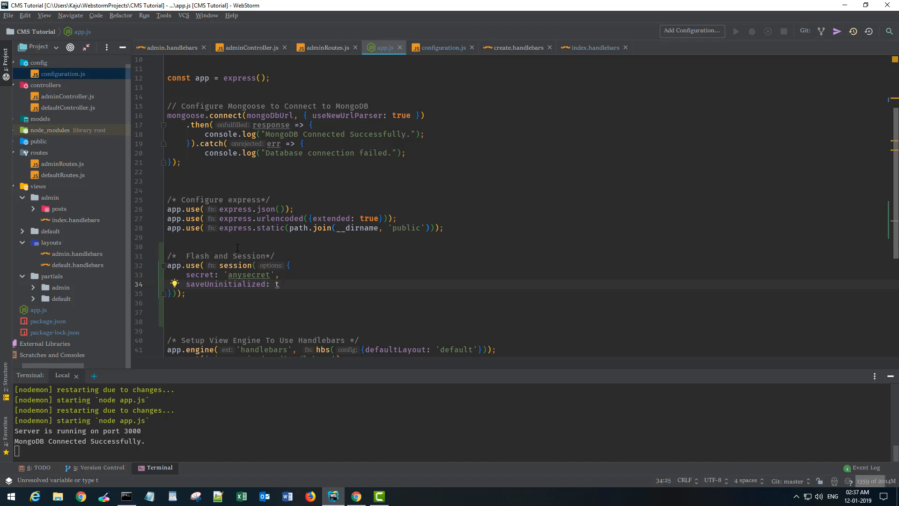
type("rue,")
key("Return")
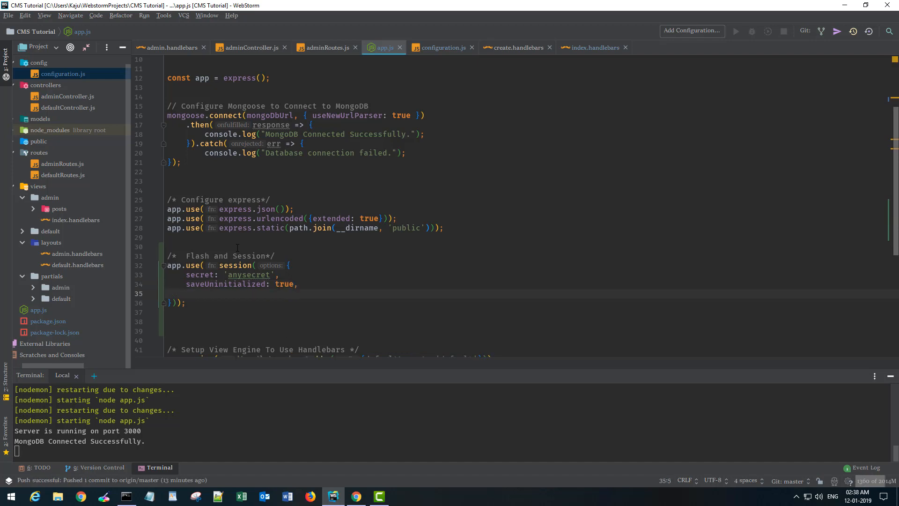
type("resave: tru")
type("e")
Add app.use(flash()); below the session middleware
key("Down")
key("Return")
key("Return")
type("app.use")
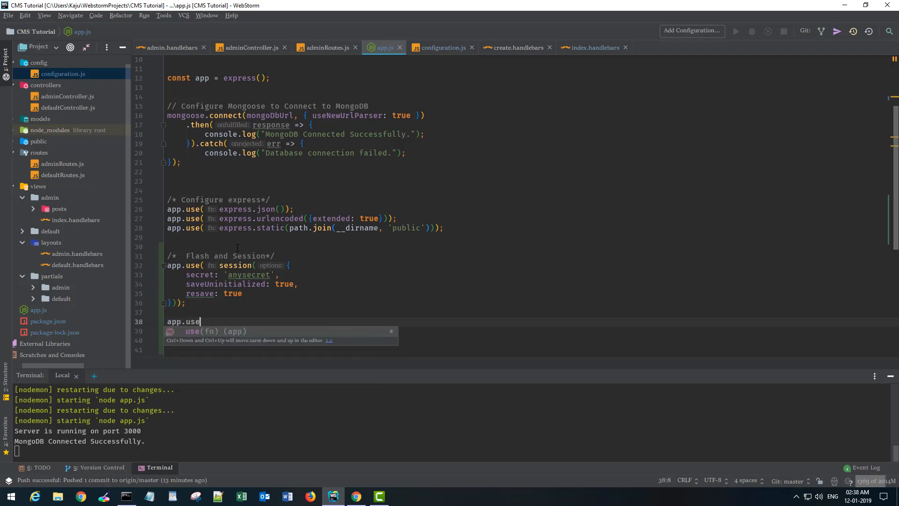
type("(fla")
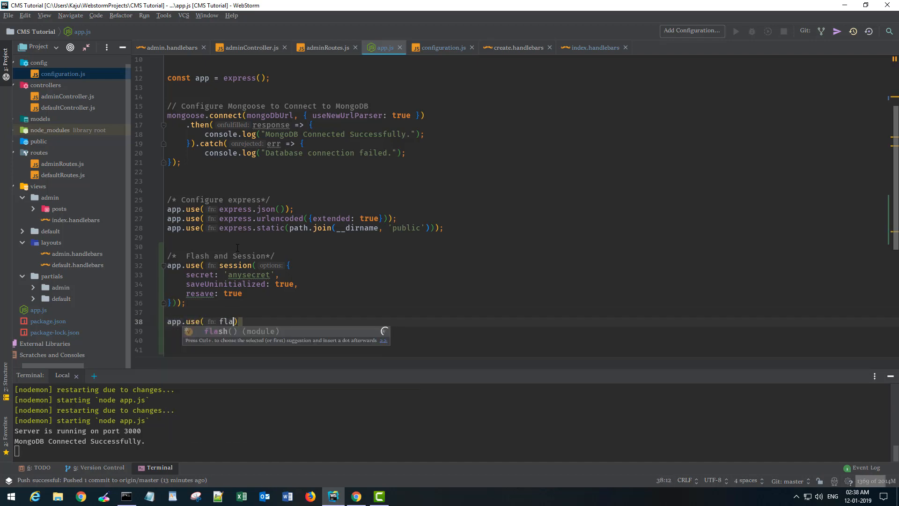
type("sh()")
key("End")
type(";")
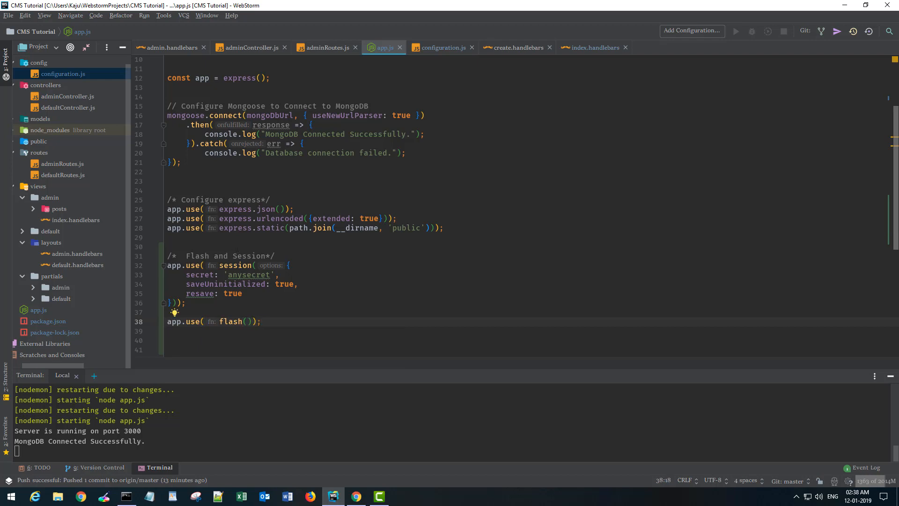
left_click(304, 313)
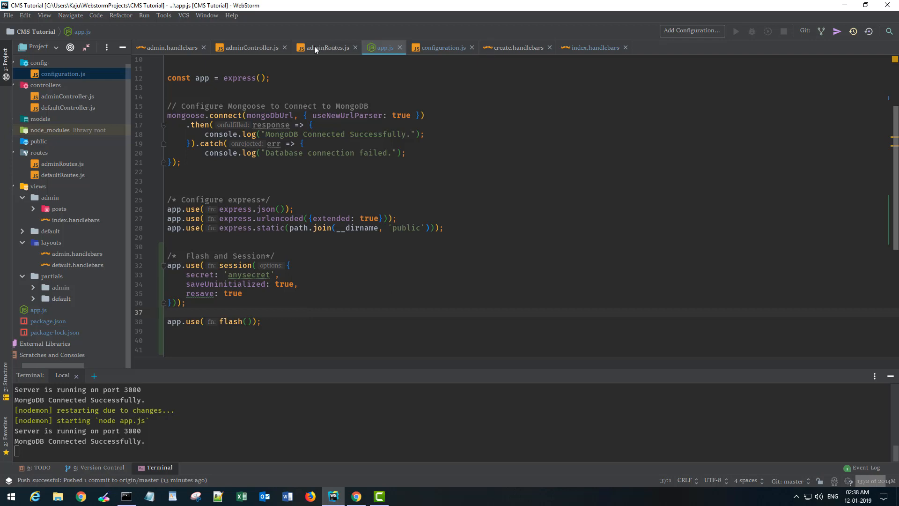
In adminController.js add const Post = require('../models/PostModel').Post; at the top
left_click(240, 48)
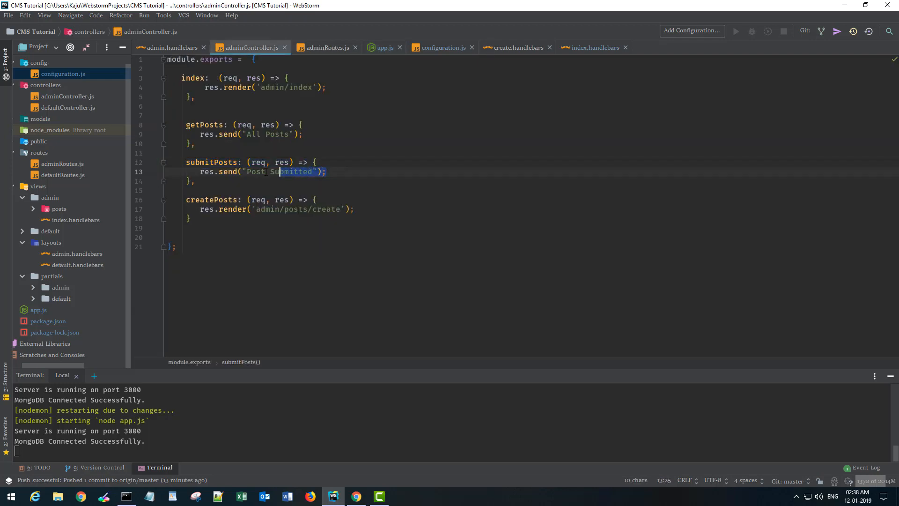
left_click_drag(326, 172, 220, 172)
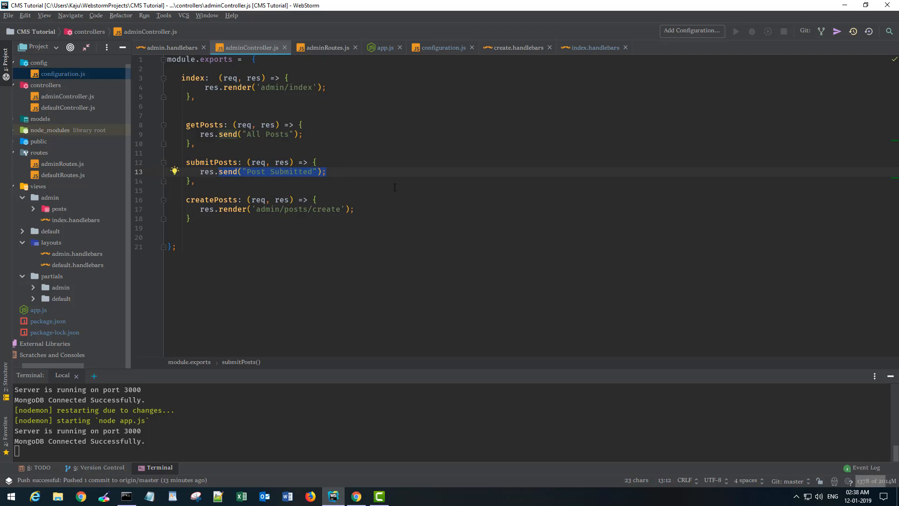
key("ctrl+Home")
key("Return")
key("Return")
key("Return")
key("Up")
key("Up")
key("Up")
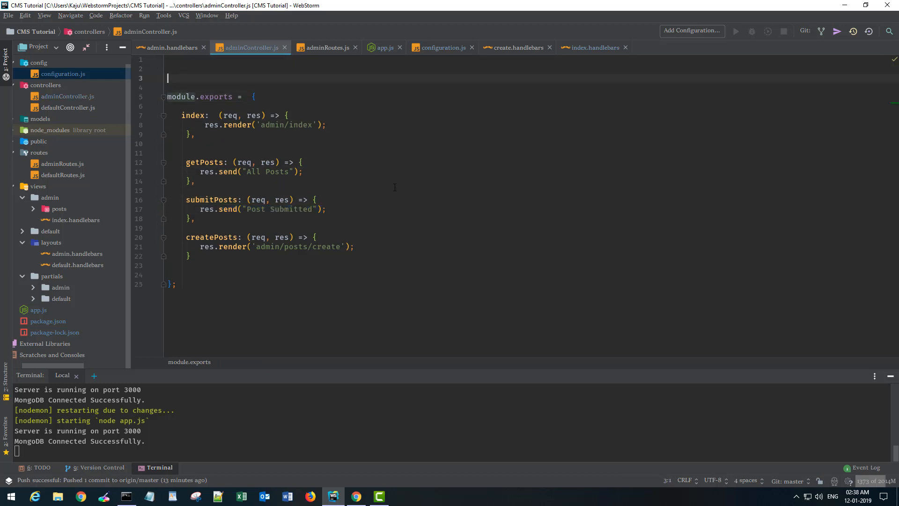
type("const Post")
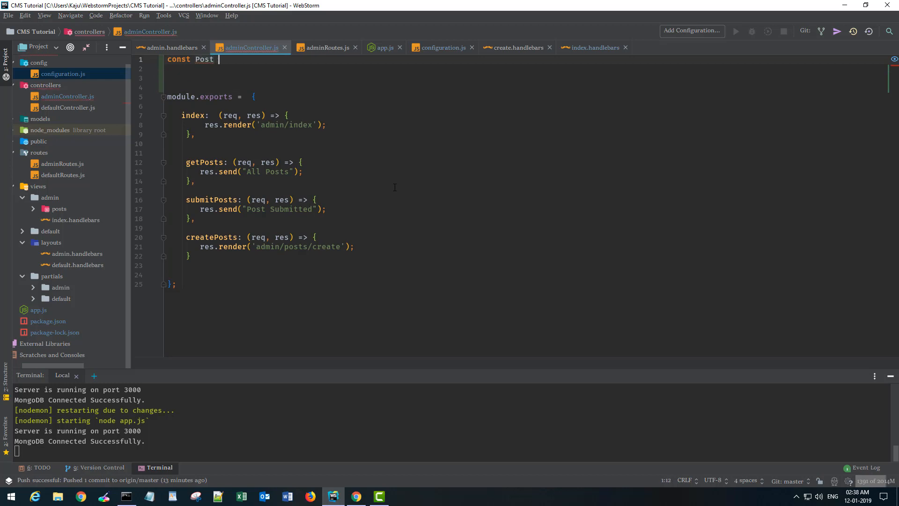
type(" = require")
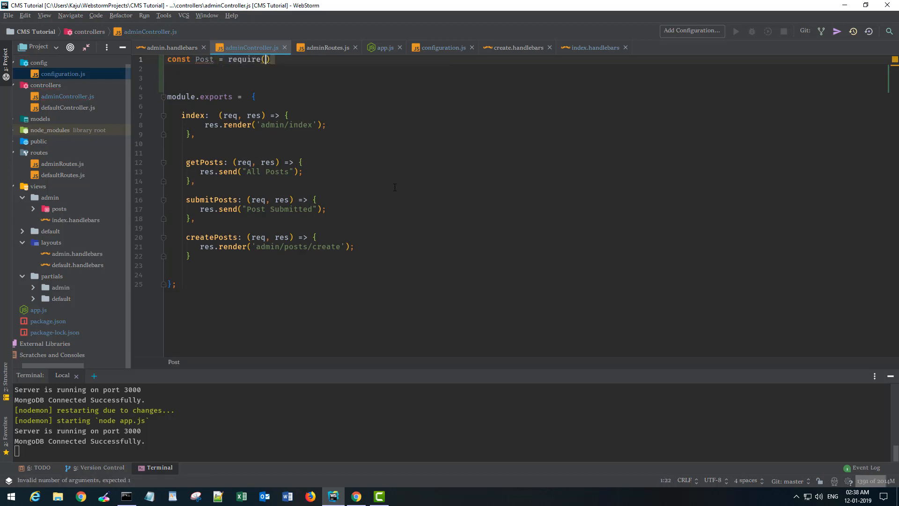
type("('..")
type("/../")
key("BackSpace")
key("BackSpace")
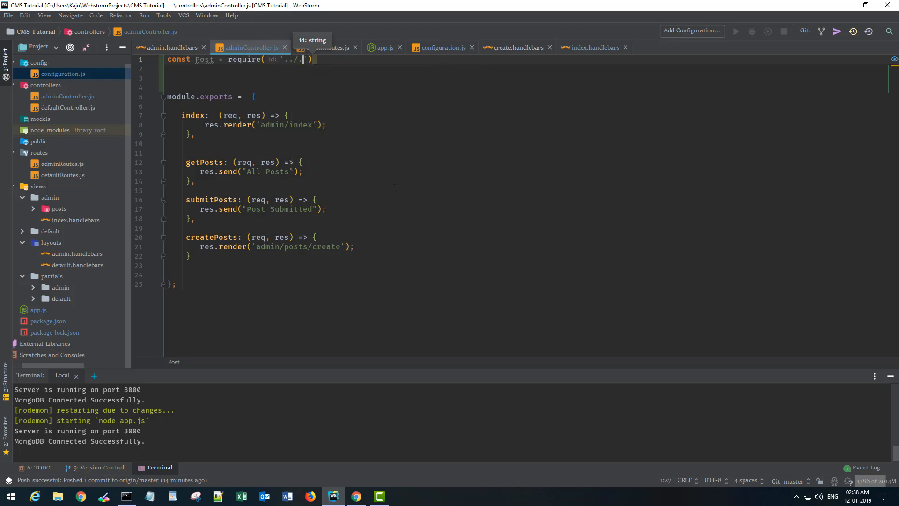
key("BackSpace")
type("m")
key("Return")
key("Return")
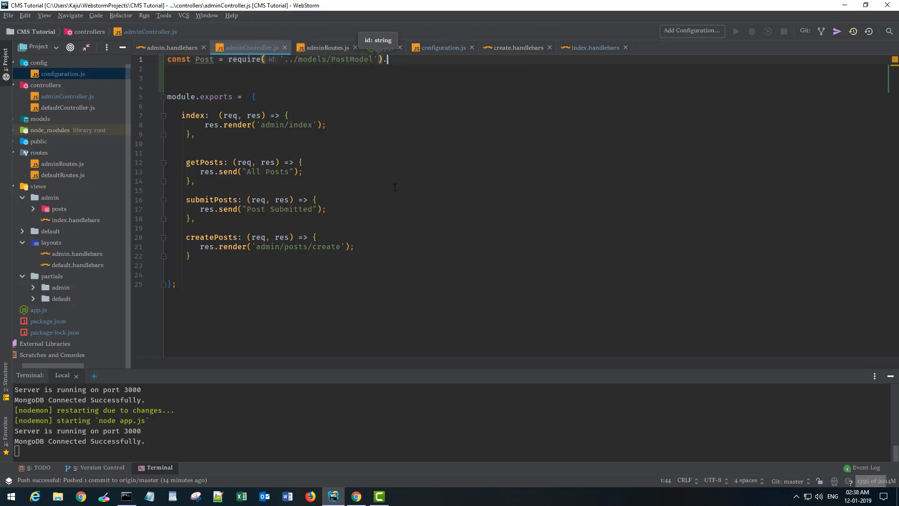
key("End")
type(".P")
key("Return")
type(";")
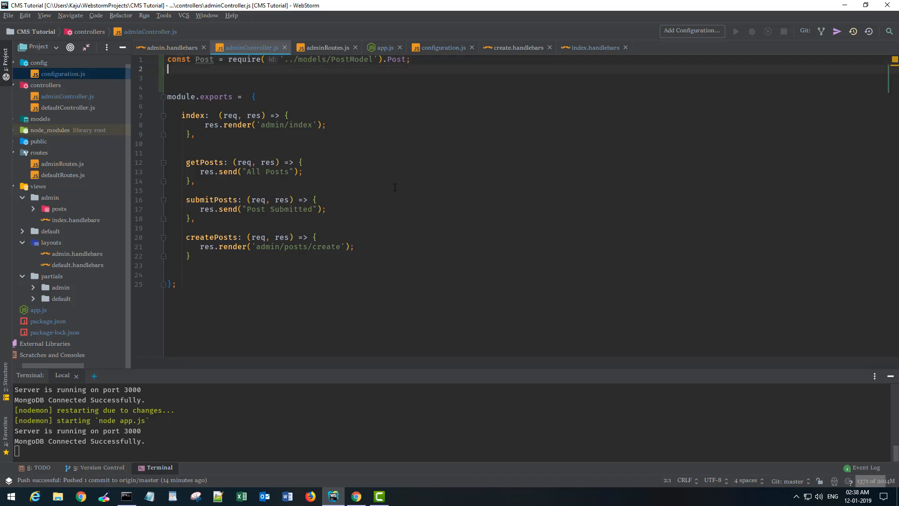
Delete the res.send("Post Submitted") placeholder from submitPosts
left_click(196, 134)
left_click(204, 219)
key("Up")
key("End")
key("shift+Home")
key("BackSpace")
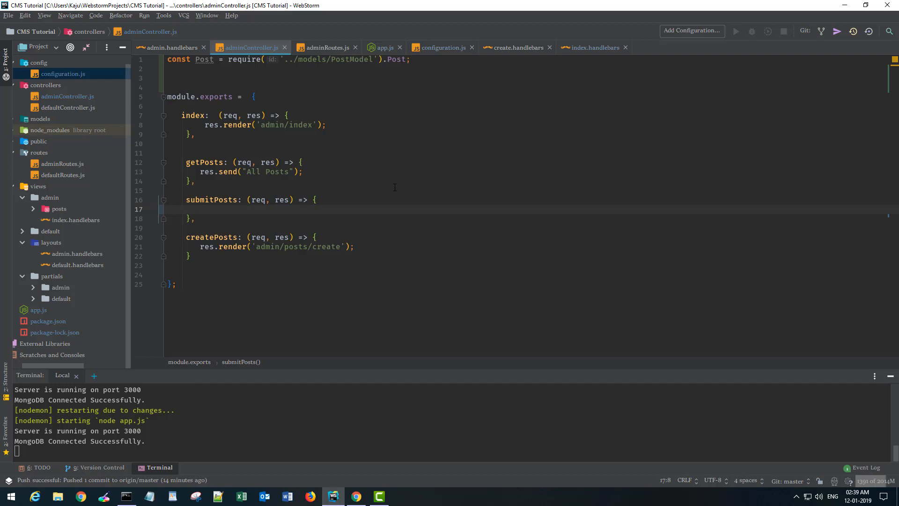
type("const")
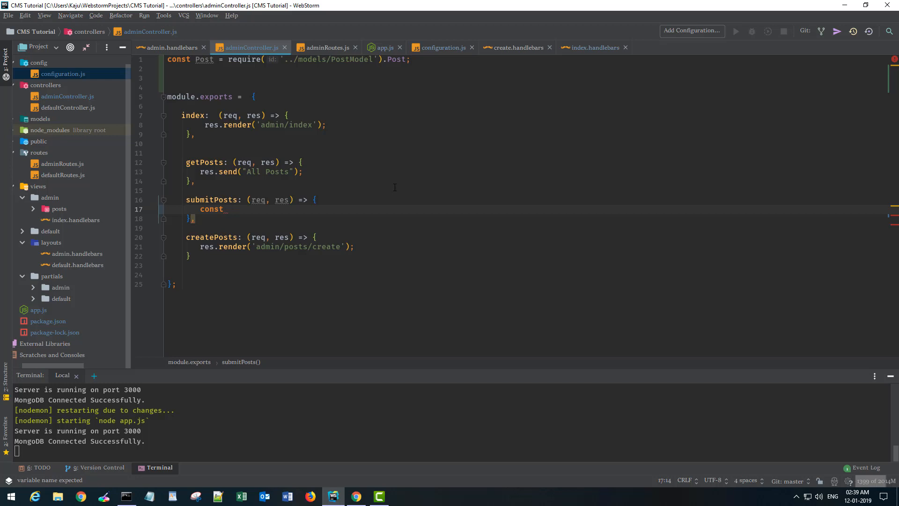
type("newPost ")
type("= ")
type("new Post")
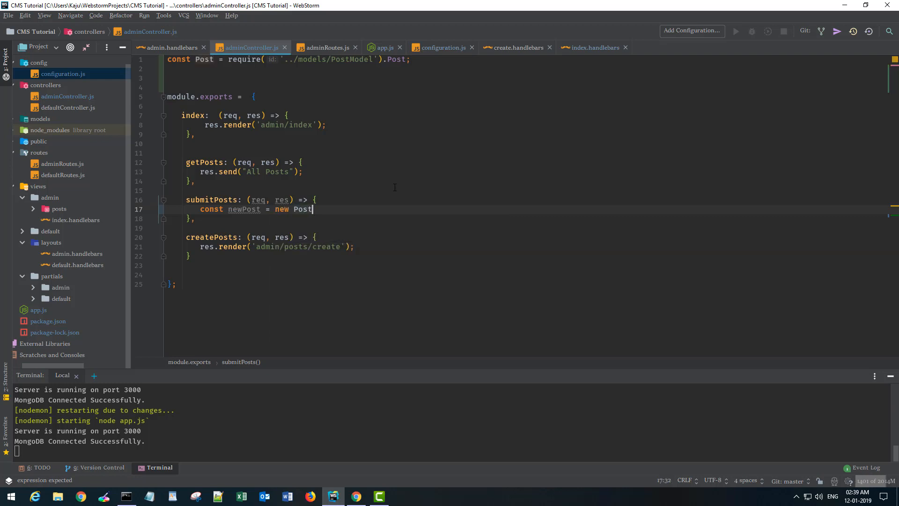
type("({")
Start const newPost = new Post({ title: req.body.title }) and check PostModel.js and the form's title field name
key("Return")
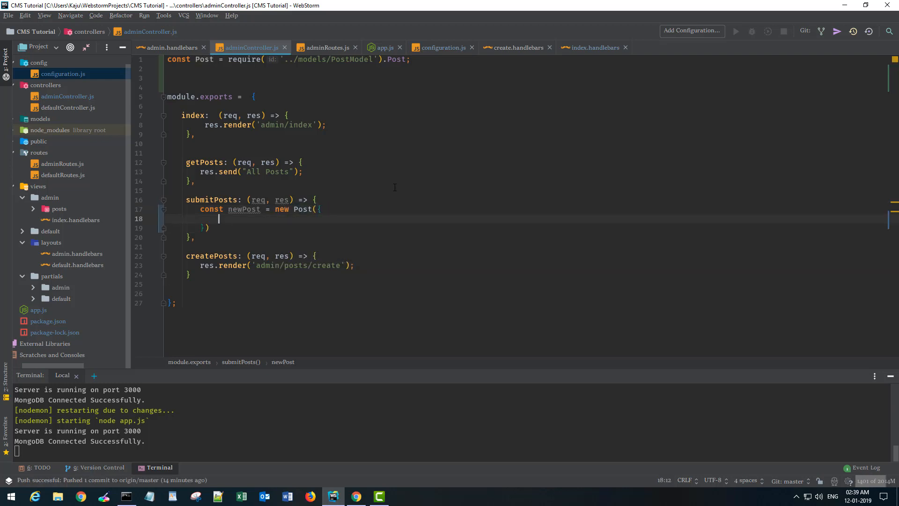
type("title:")
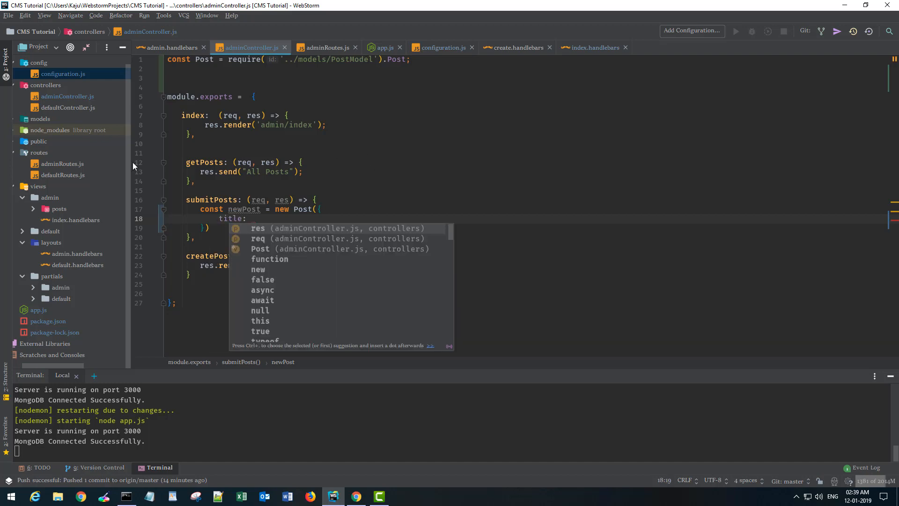
left_click(27, 118)
left_click(27, 119)
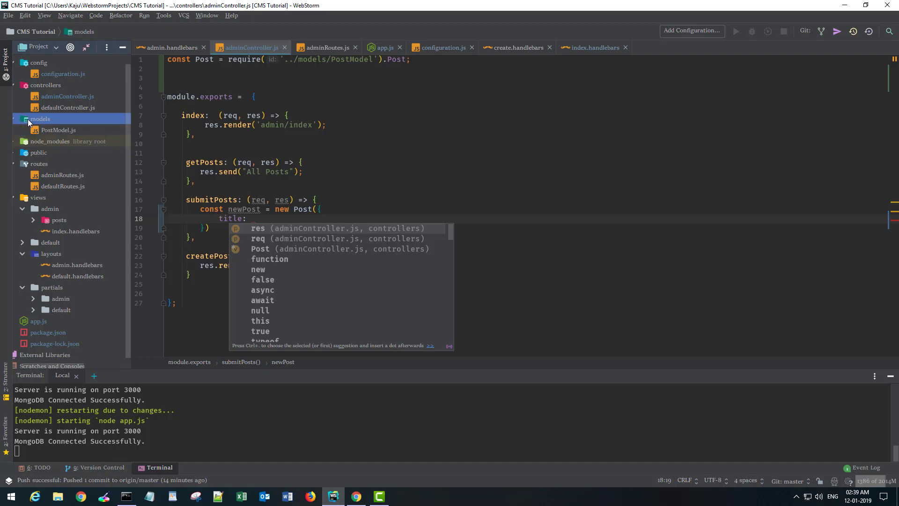
double_click(64, 131)
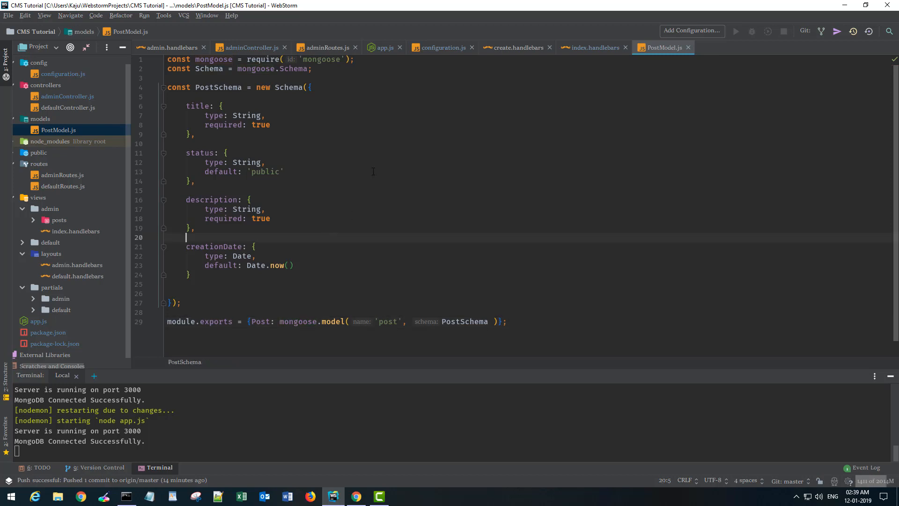
key("ctrl+Tab")
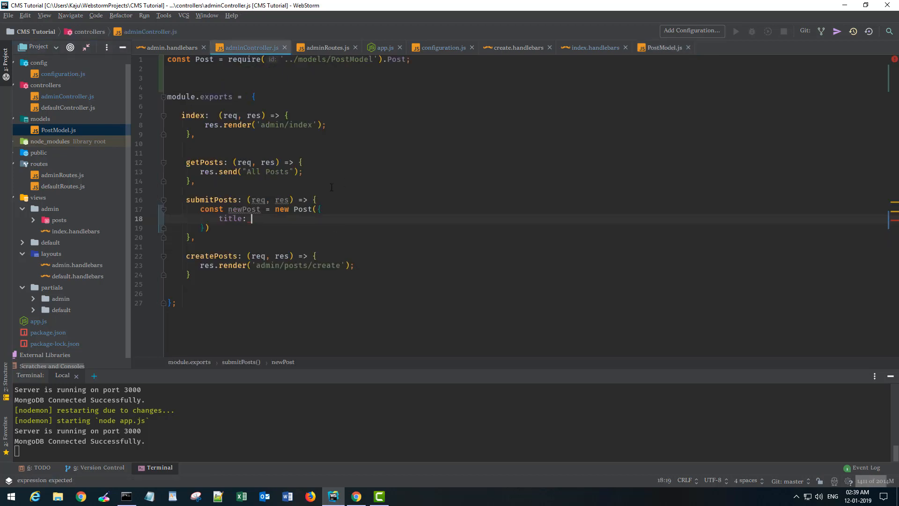
type("req.body.")
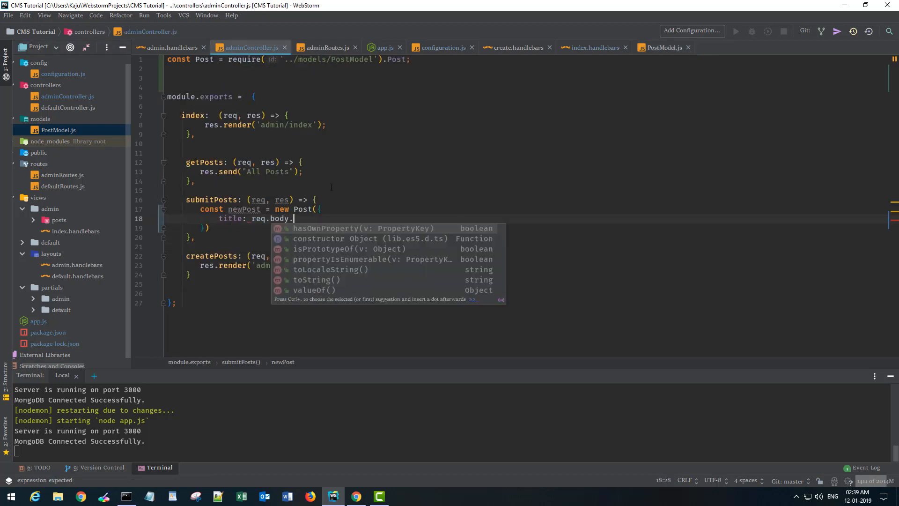
type("title")
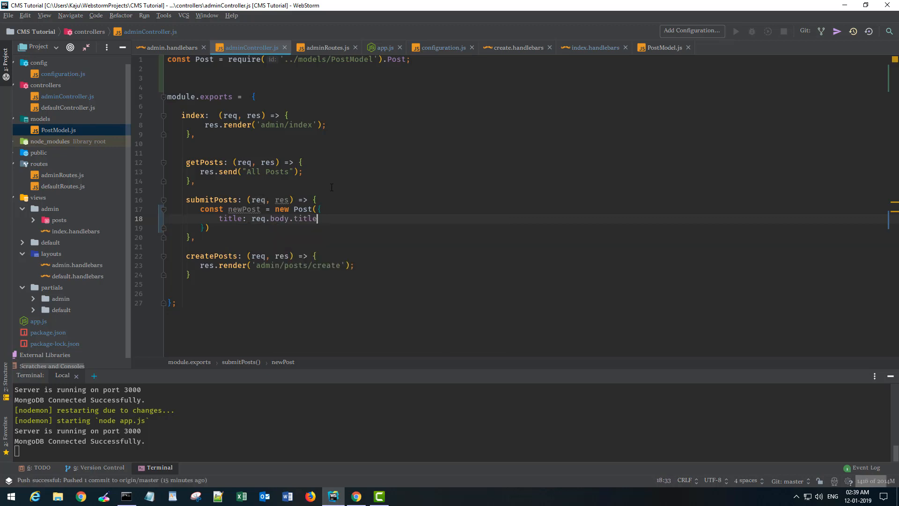
type(",")
left_click(514, 47)
scroll(513, 211, "up", 3)
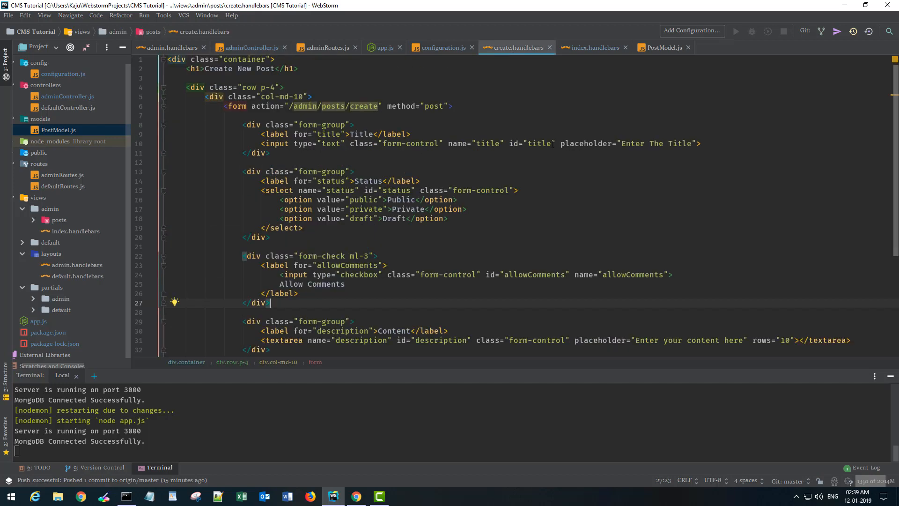
double_click(486, 143)
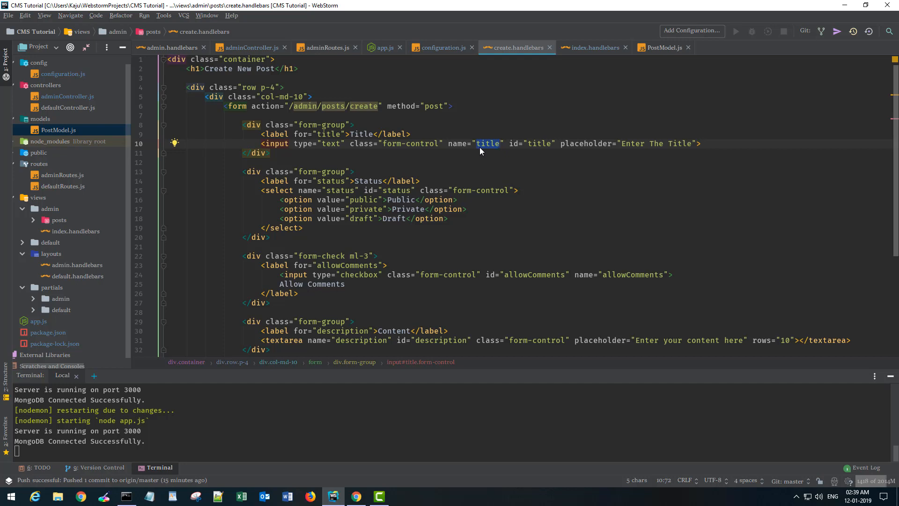
Return to submitPosts, dismissing the accidental lib.dom.d.ts navigation and closing that file
key("ctrl+Tab")
key("Return")
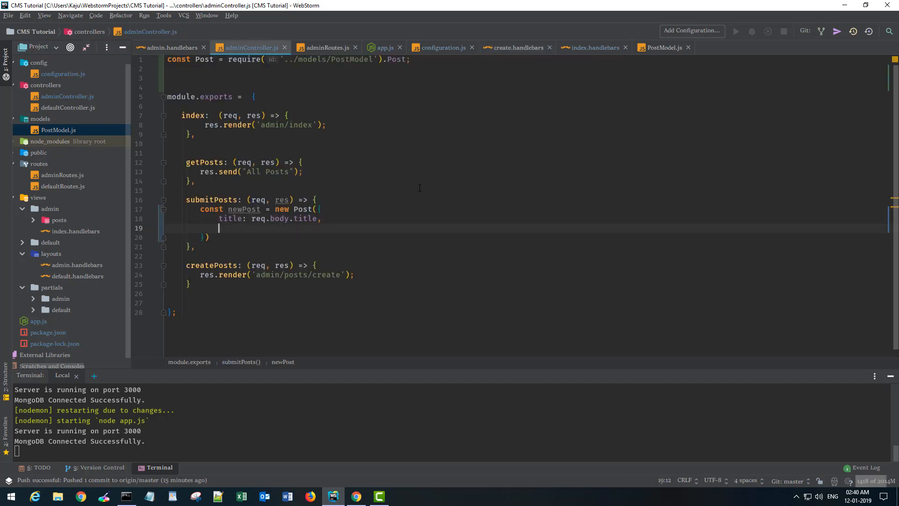
type("desc")
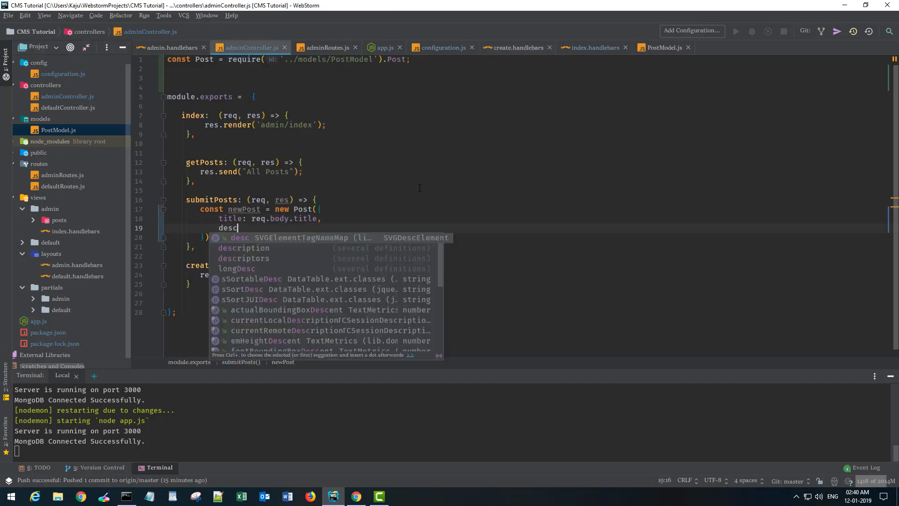
key("Escape")
key("ctrl+b")
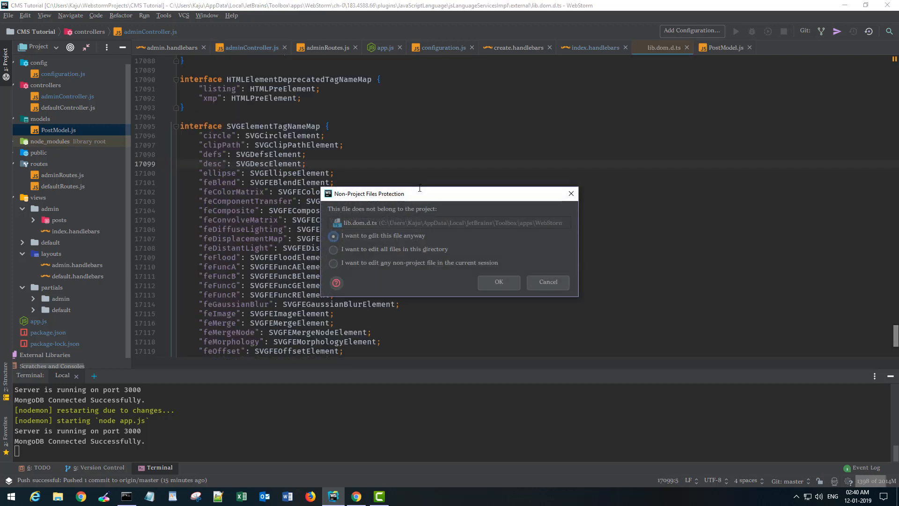
key("Escape")
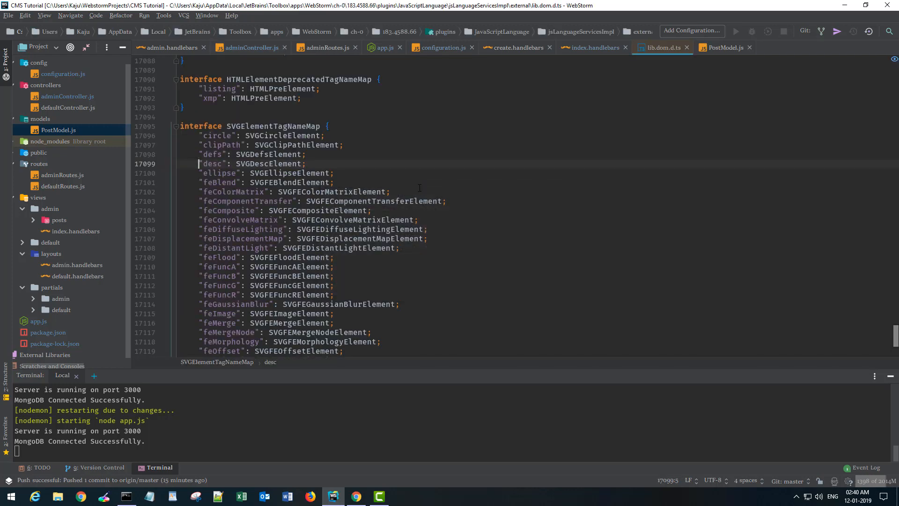
key("ctrl+F4")
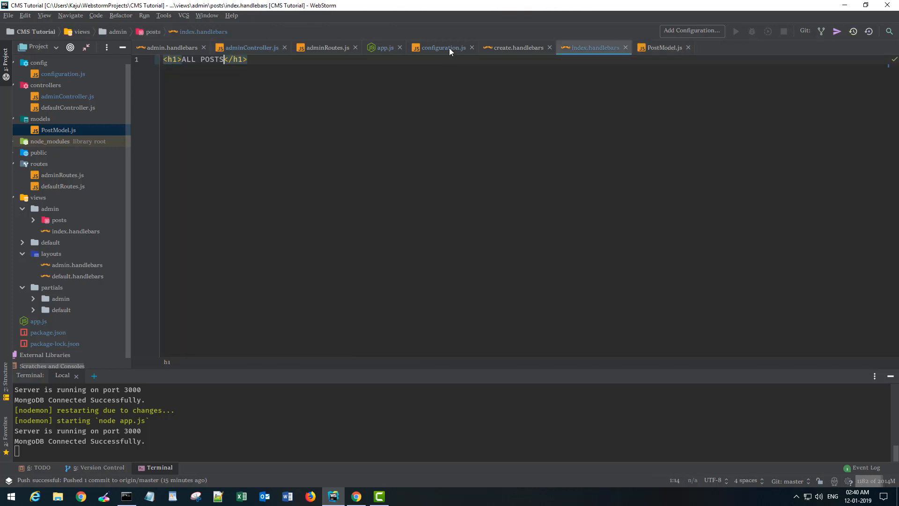
left_click(242, 47)
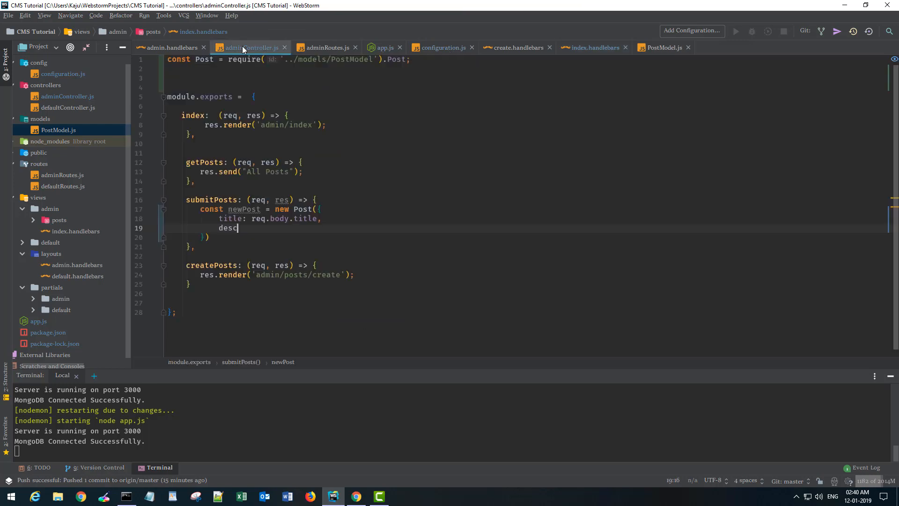
type("ription: ")
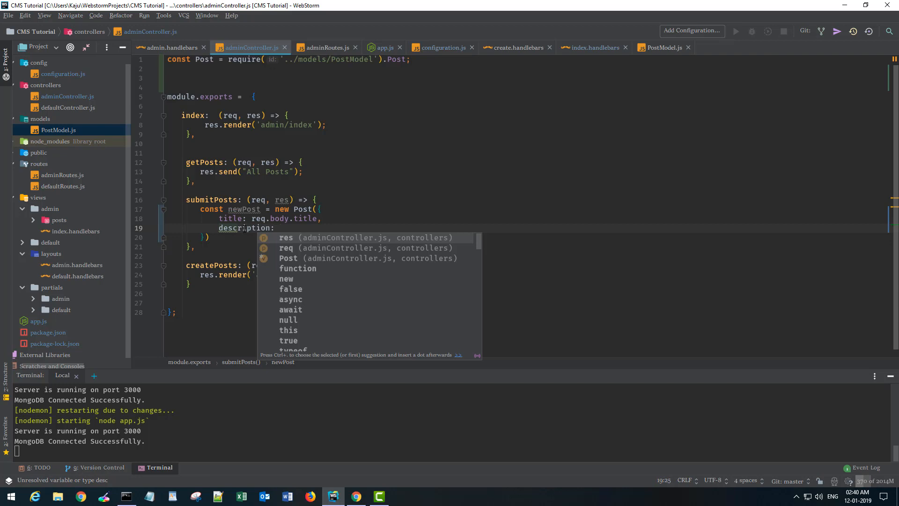
type("req.body.")
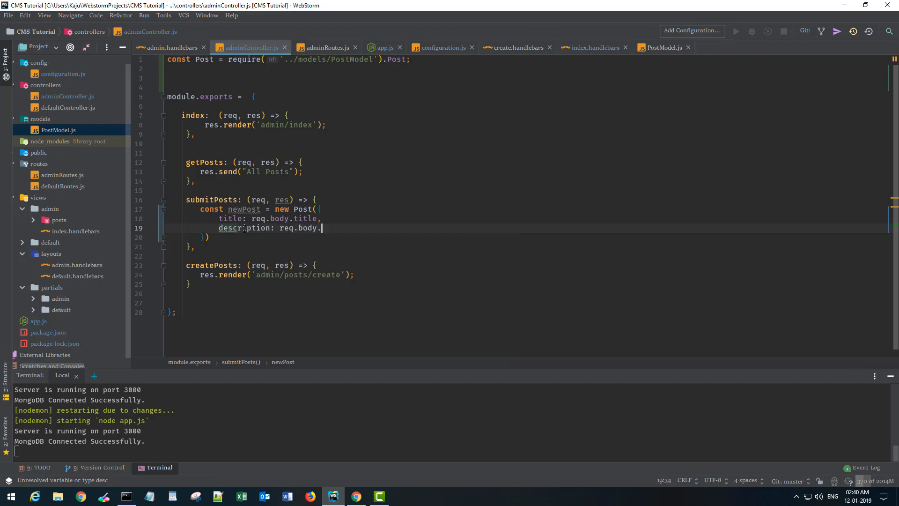
type("dsc")
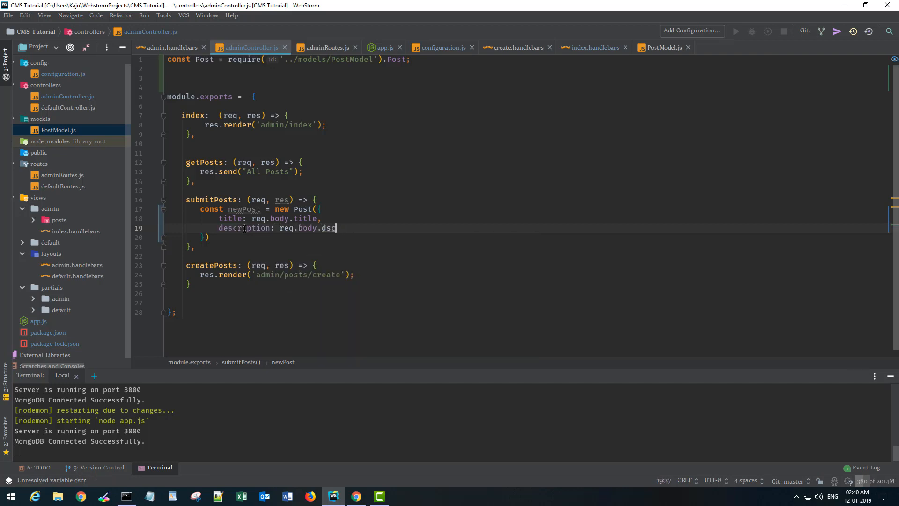
Add description: req.body.description and status: req.body.status to the new Post
key("BackSpace")
key("BackSpace")
type("escription,")
key("Return")
type("status: req.body.status")
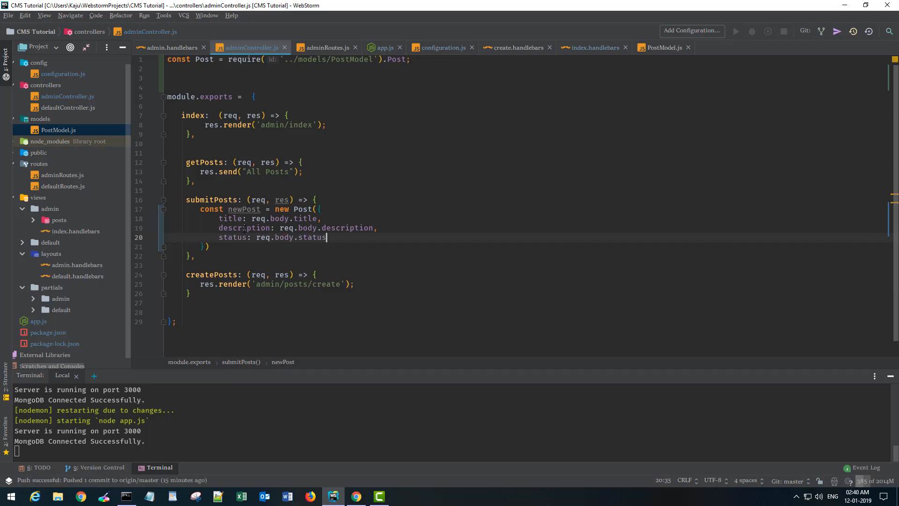
After the constructor, start newPost.save().then(post => { ... })
key("Down")
type(";")
key("Return")
key("Return")
key("Return")
key("Return")
key("Up")
key("Up")
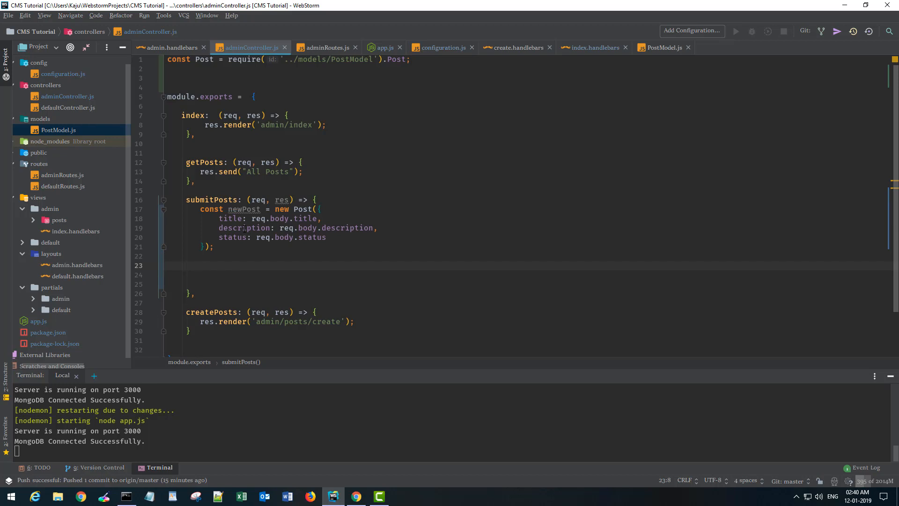
type("new")
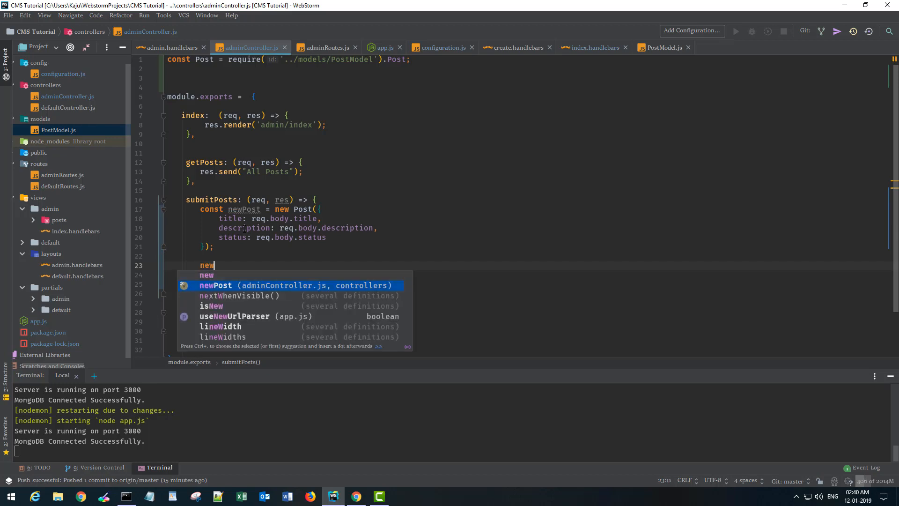
key("Tab")
type(".save(")
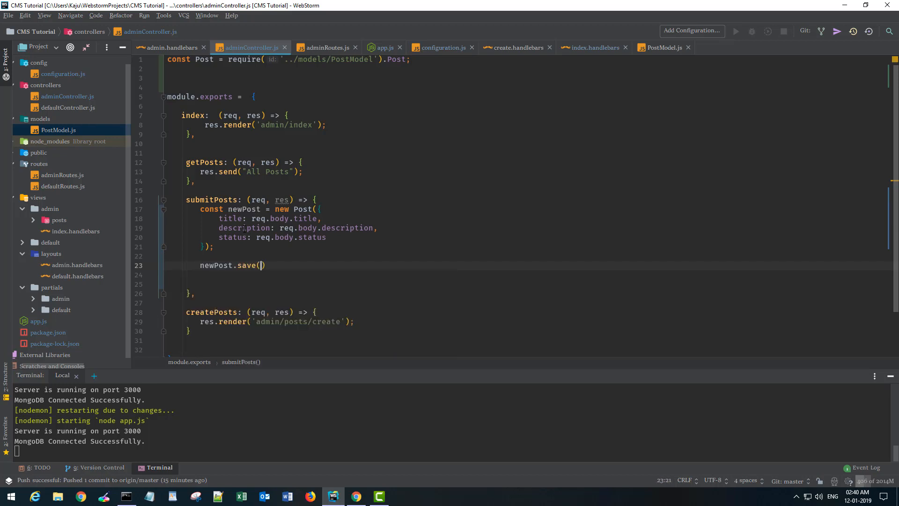
key("Right")
type(".then(")
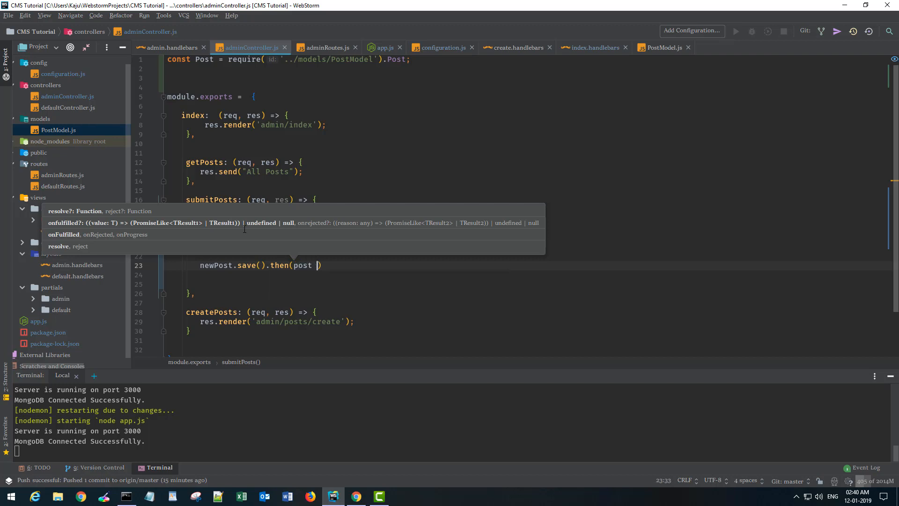
type("post => {")
key("Return")
type("cin")
Write console.log(post); inside the then callback
key("BackSpace")
key("BackSpace")
type("osn")
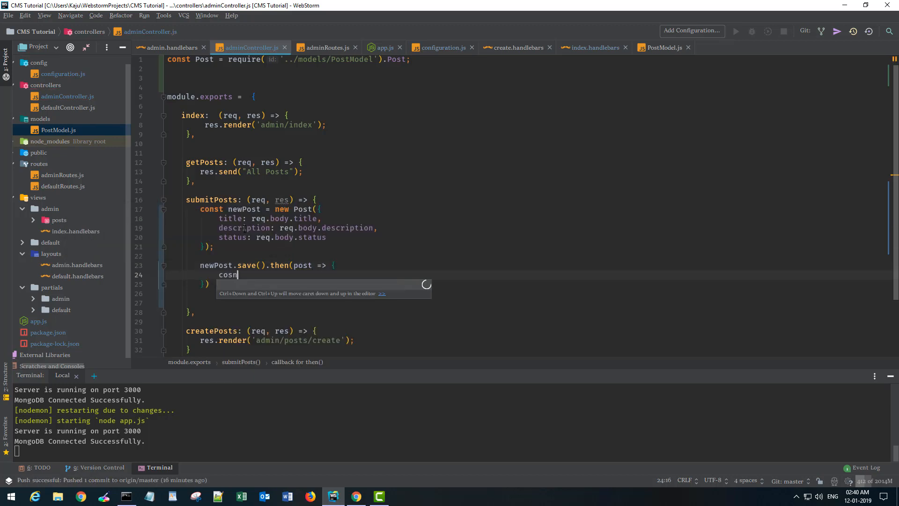
key("Escape")
key("BackSpace")
type("nso")
key("BackSpace")
key("BackSpace")
type("o")
key("BackSpace")
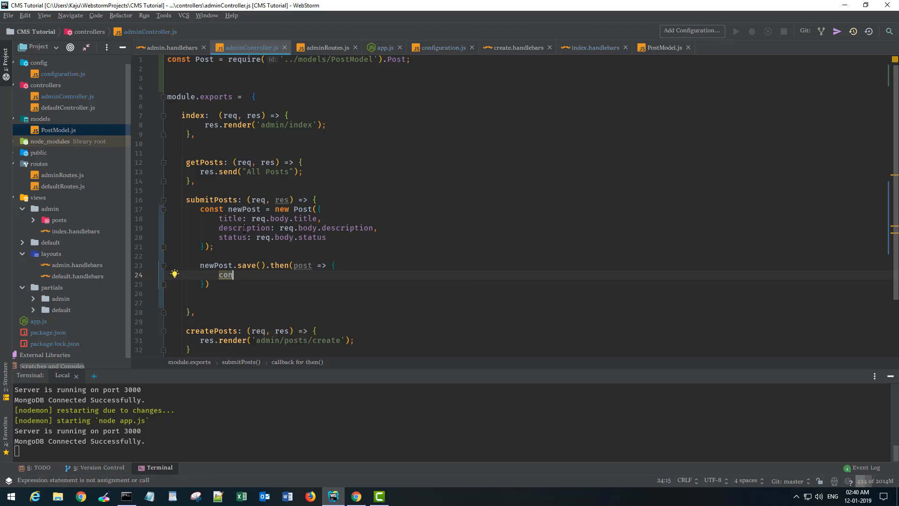
type("sole.log(")
type("post")
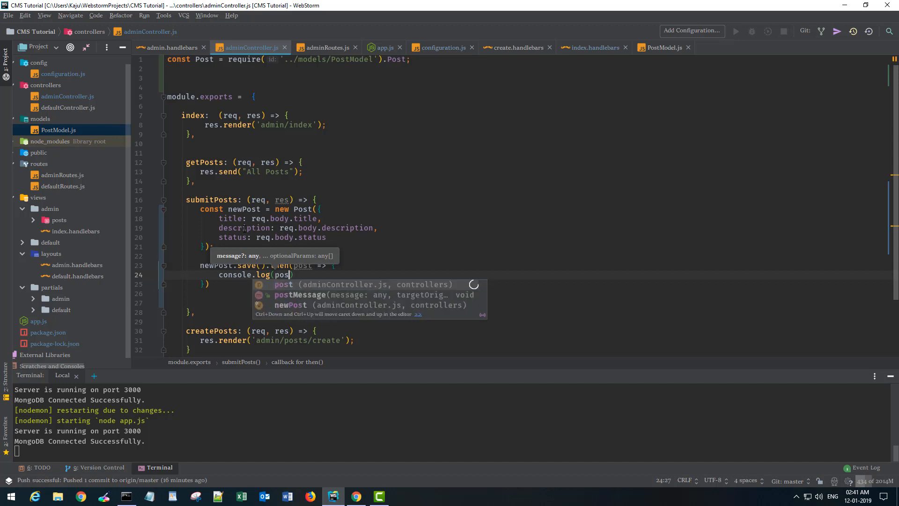
key("End")
type(";")
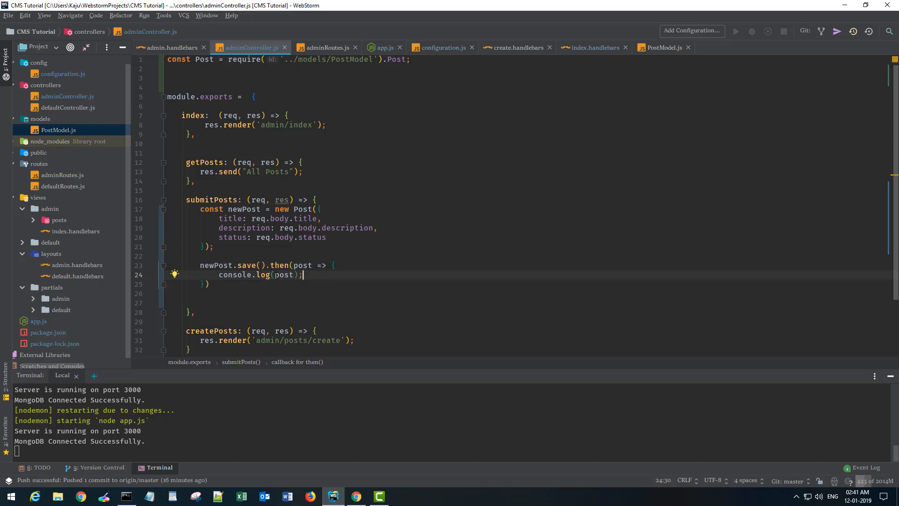
key("Down")
type(";")
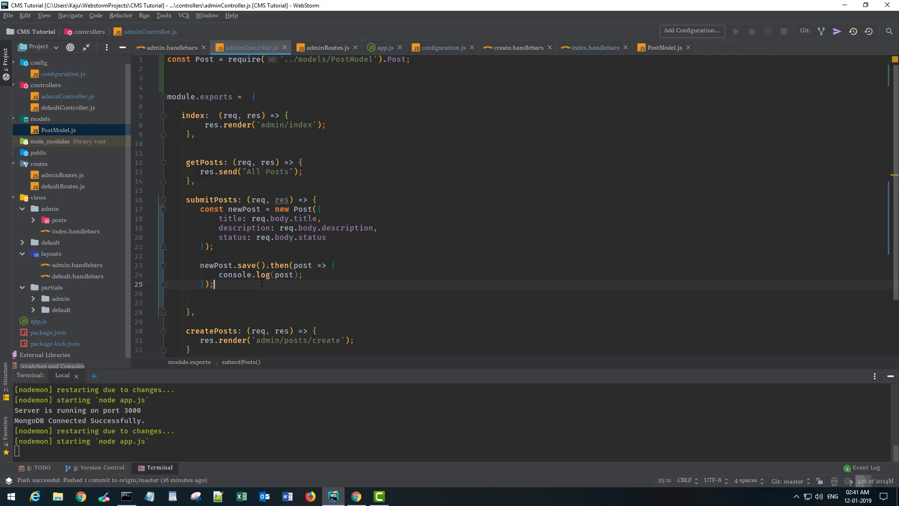
Add res.redirect('/admin/posts'); after the log call in the callback
key("Up")
key("End")
key("Return")
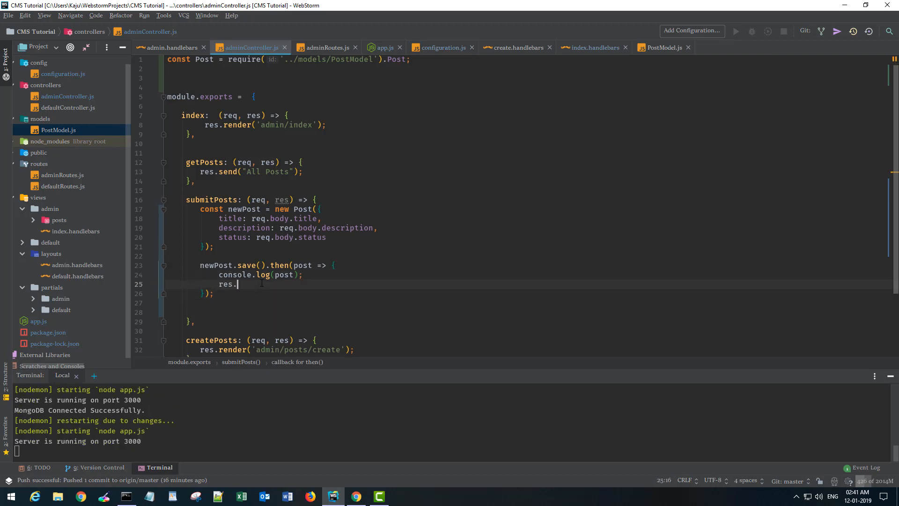
type("res.reid")
key("BackSpace")
key("BackSpace")
type("direct")
type("('/admin/posts")
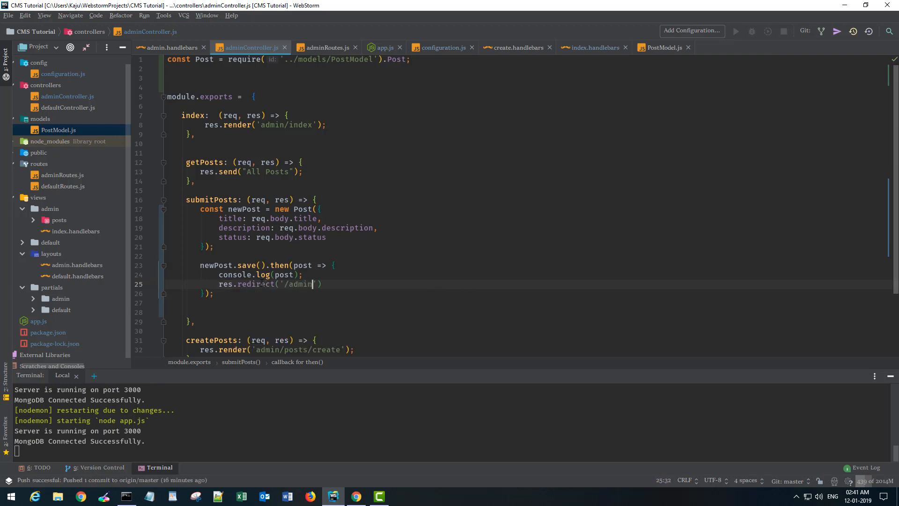
type("');")
key("Up")
key("Return")
type("res.")
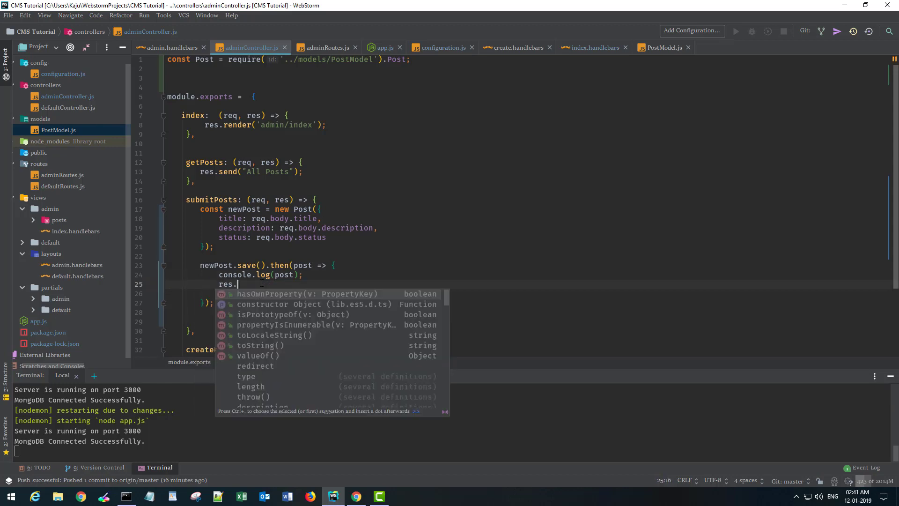
Add req.flash('success-message', 'Post created successfully.'); before the redirect and save
key("Escape")
type("q.fla")
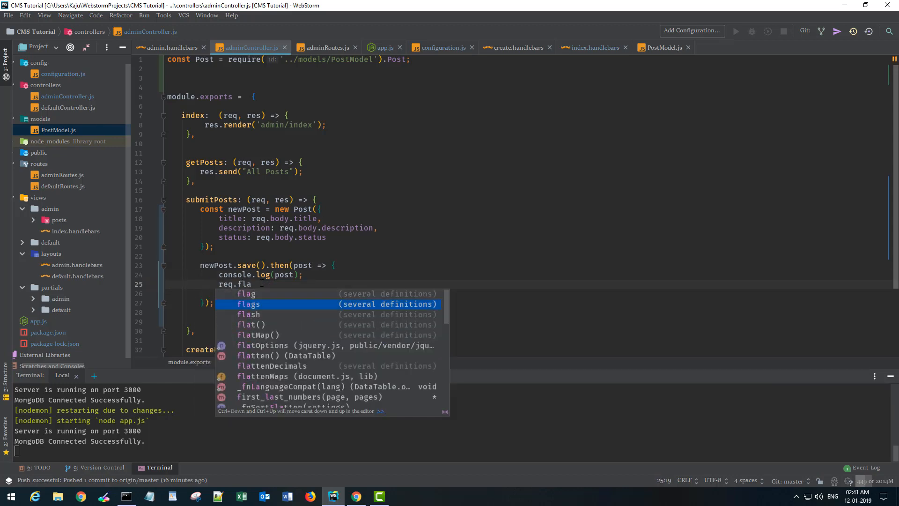
key("Down")
key("Down")
key("Return")
type("()")
type("'success-")
type("message")
type("'")
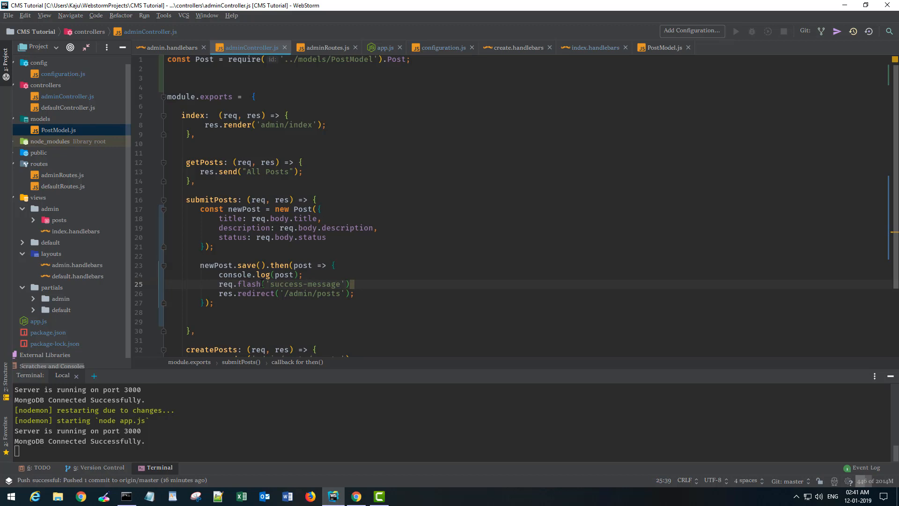
type(", '")
type("Post created successflyy")
key("BackSpace")
key("BackSpace")
key("BackSpace")
type("ully.")
key("End")
type(";")
key("ctrl+s")
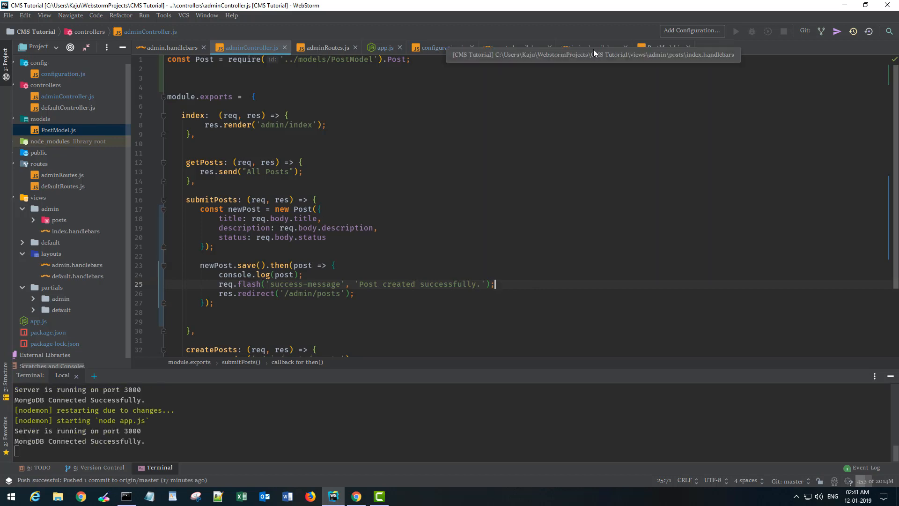
Insert the {{> admin/messages}} partial above the body in admin.handlebars and expand the partials folder
left_click(176, 49)
left_click(242, 144)
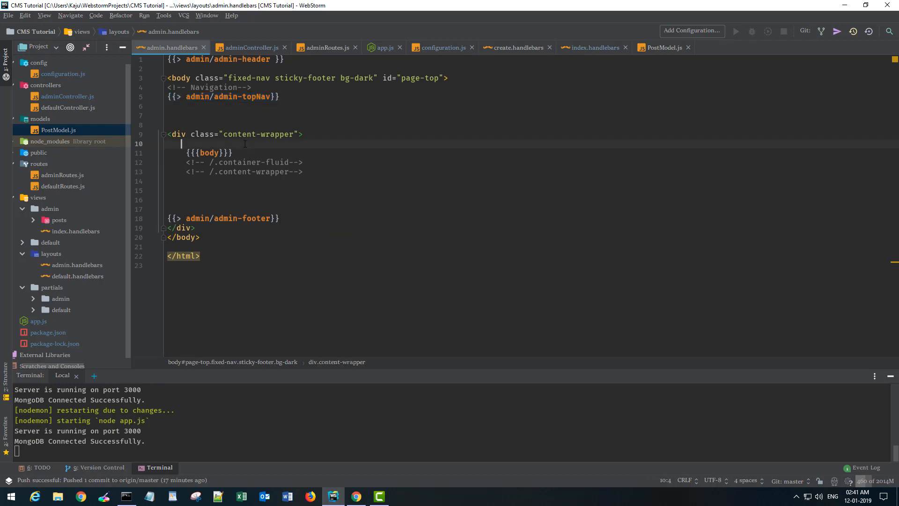
key("Return")
key("Return")
key("Return")
key("Up")
key("Up")
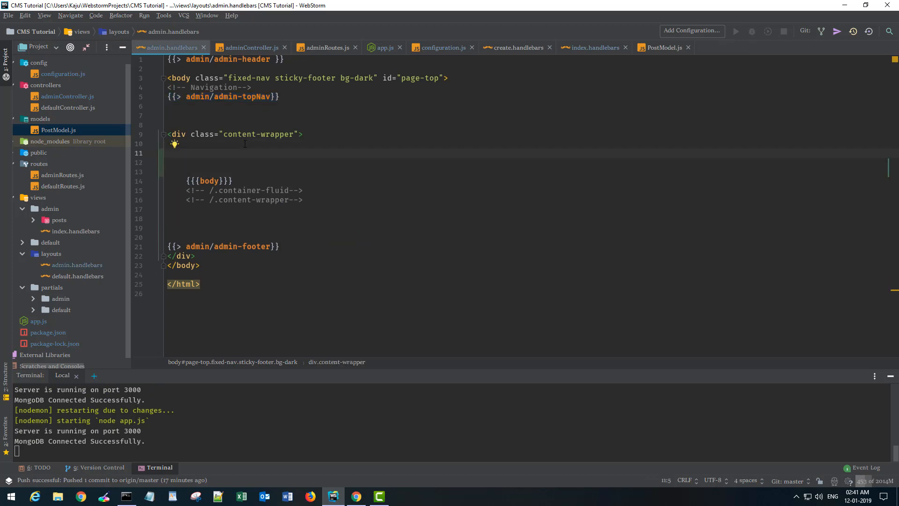
type("<d")
key("BackSpace")
key("BackSpace")
type("{{")
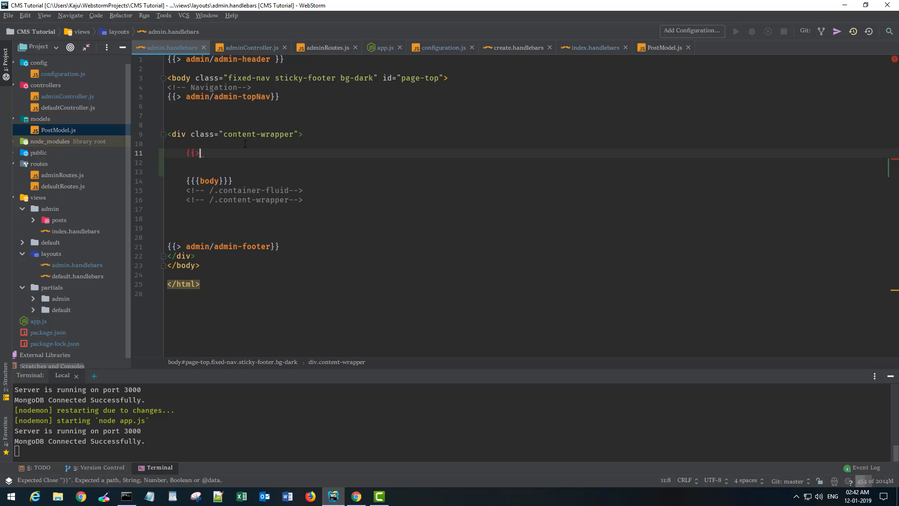
type("> admin/messages")
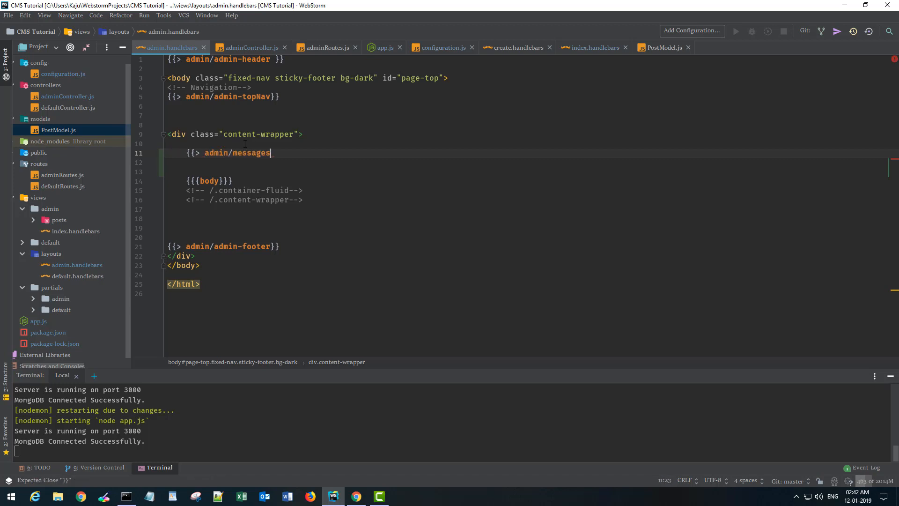
type("}}")
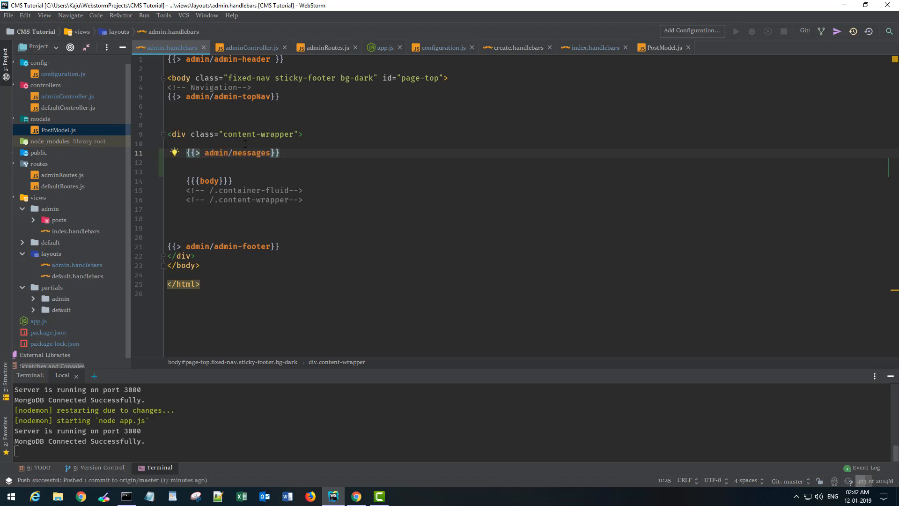
scroll(99, 276, "down", 1)
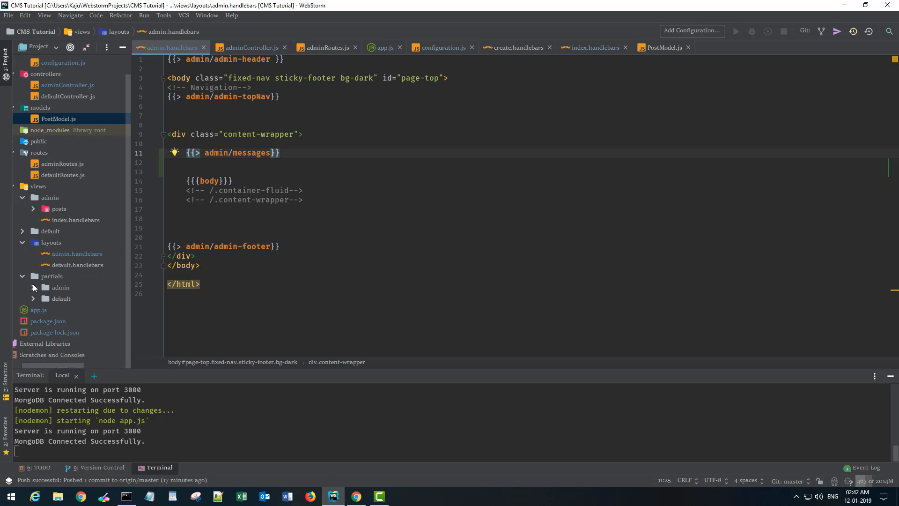
left_click(33, 287)
Create a new Handlebars file named messages inside partials/admin and open it
right_click(61, 287)
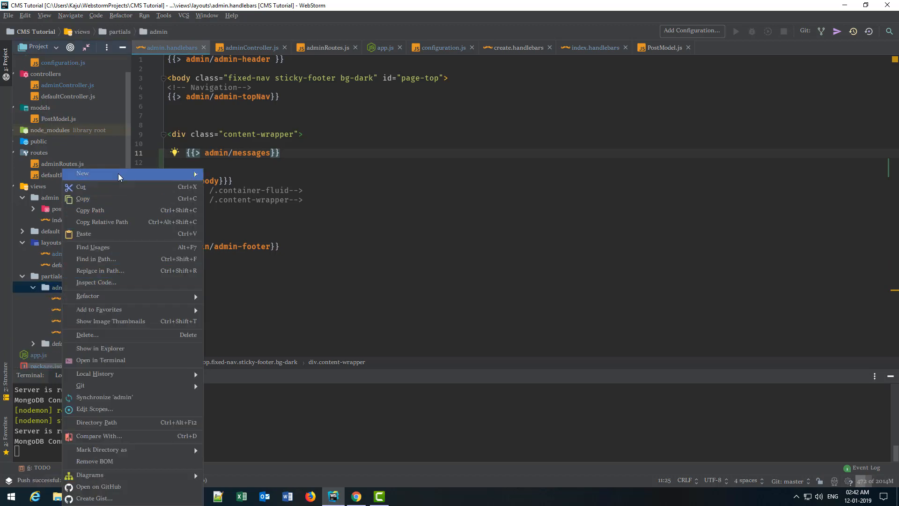
mouse_move(134, 173)
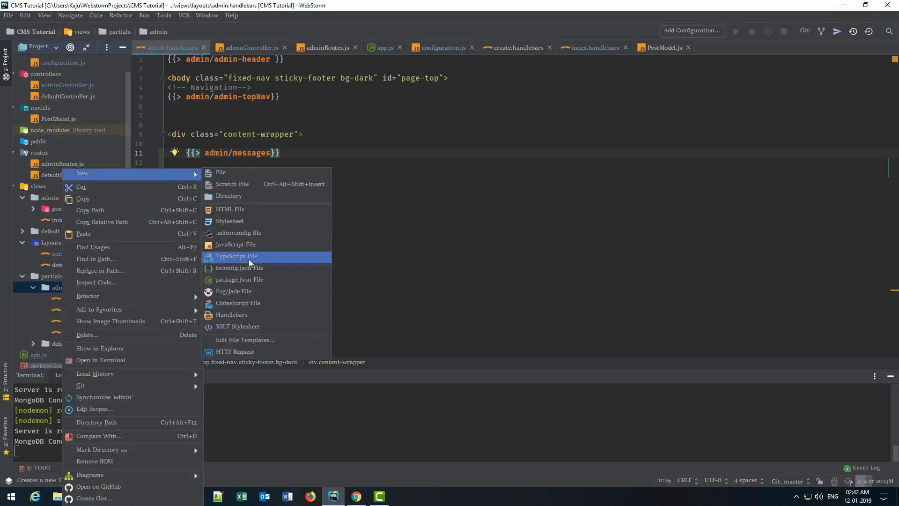
left_click(248, 315)
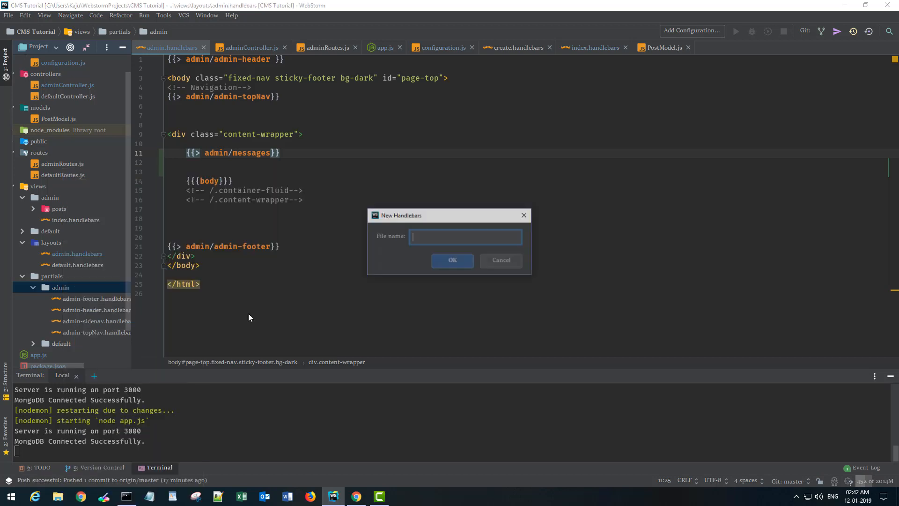
type("messages")
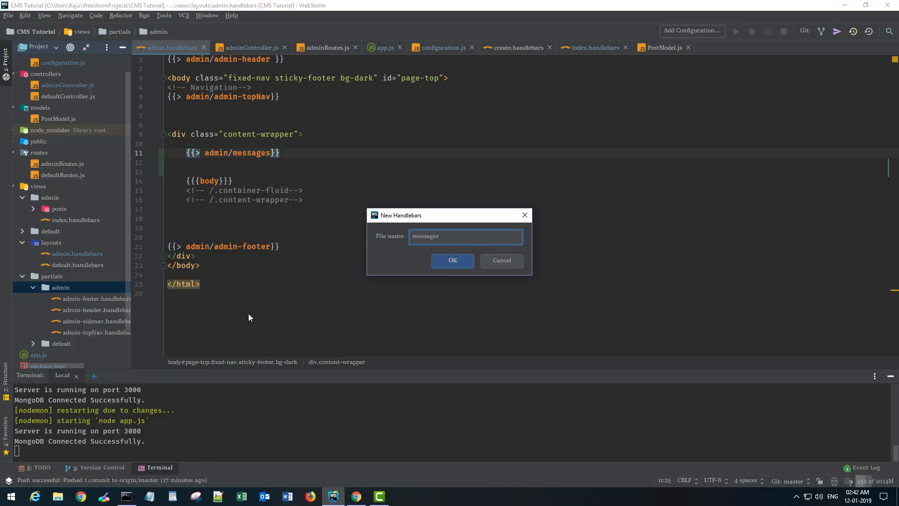
key("Return")
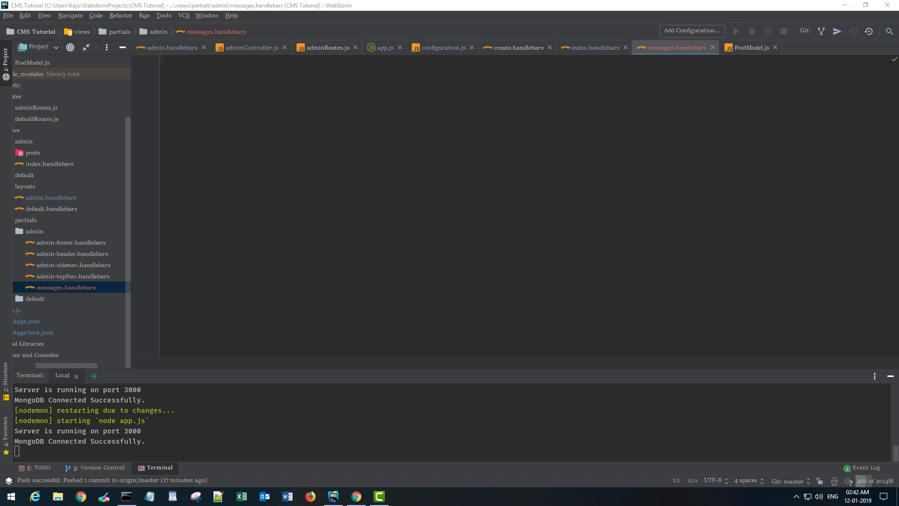
Write a div with classes alert alert-success alert-dismissible fade show mt-2 in messages.handlebars
left_click(211, 72)
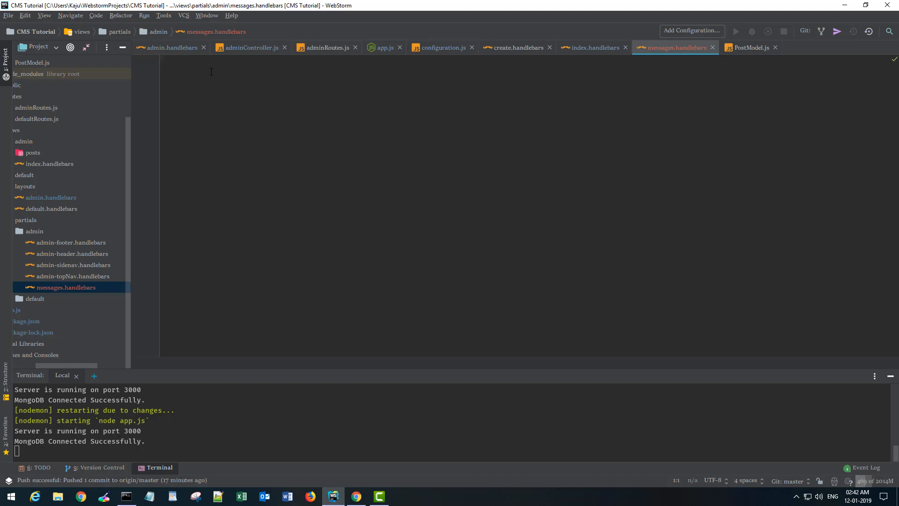
type("div")
key("Tab")
type("class")
key("Return")
type("alert \">")
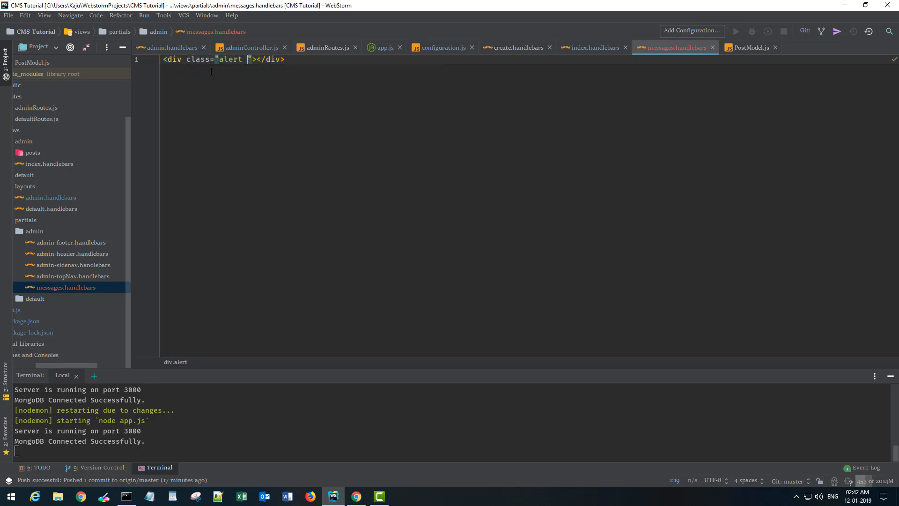
type("lae")
key("BackSpace")
key("BackSpace")
key("BackSpace")
type("alert-suc")
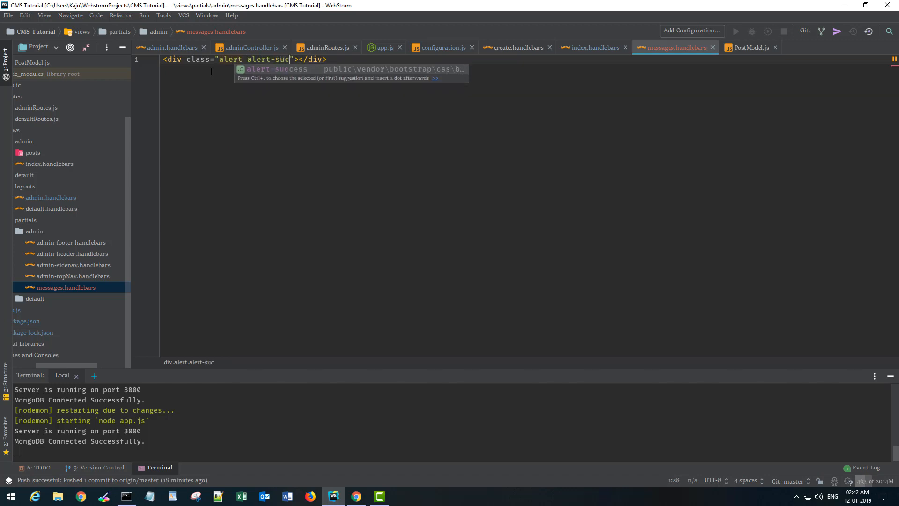
key("Return")
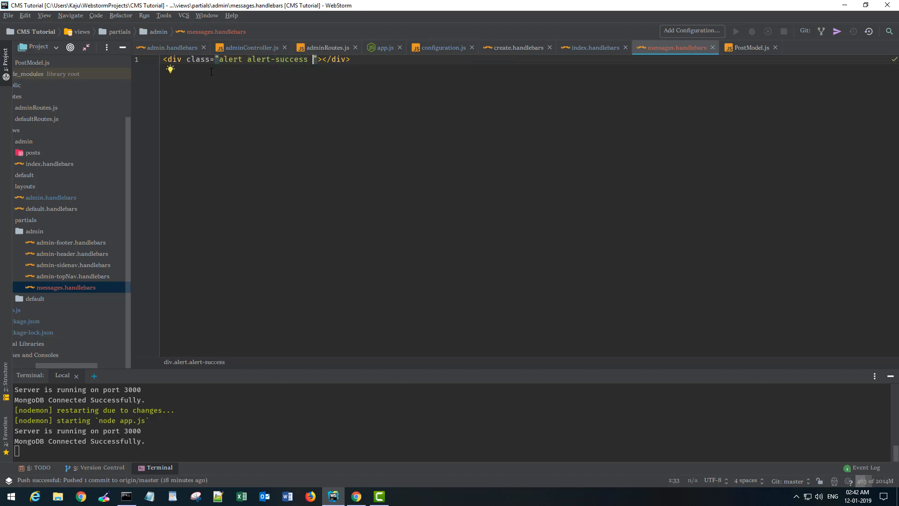
type("ale")
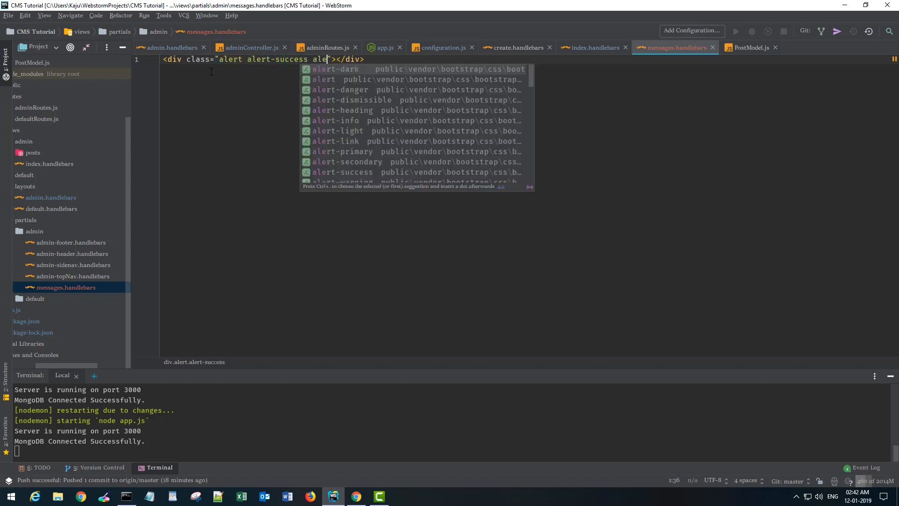
type("t")
key("BackSpace")
type("rt-d")
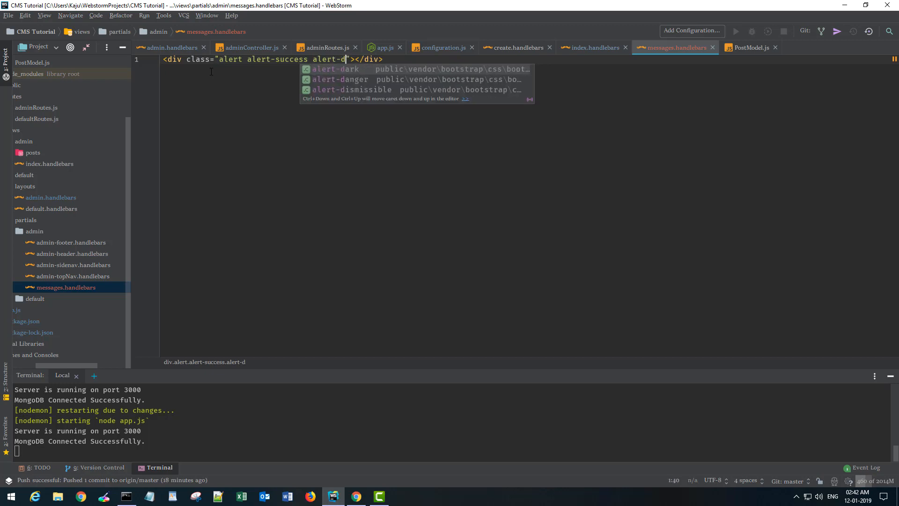
type("is")
key("Return")
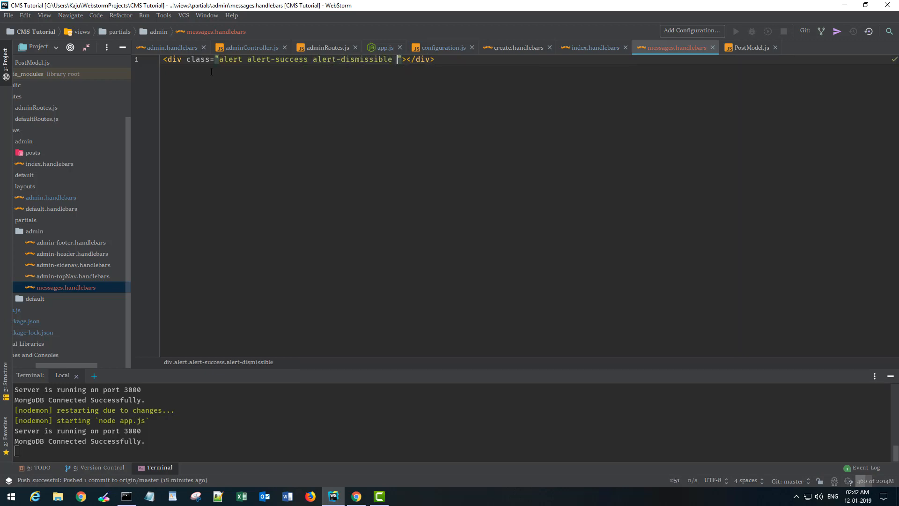
type("fade ")
type("show mt")
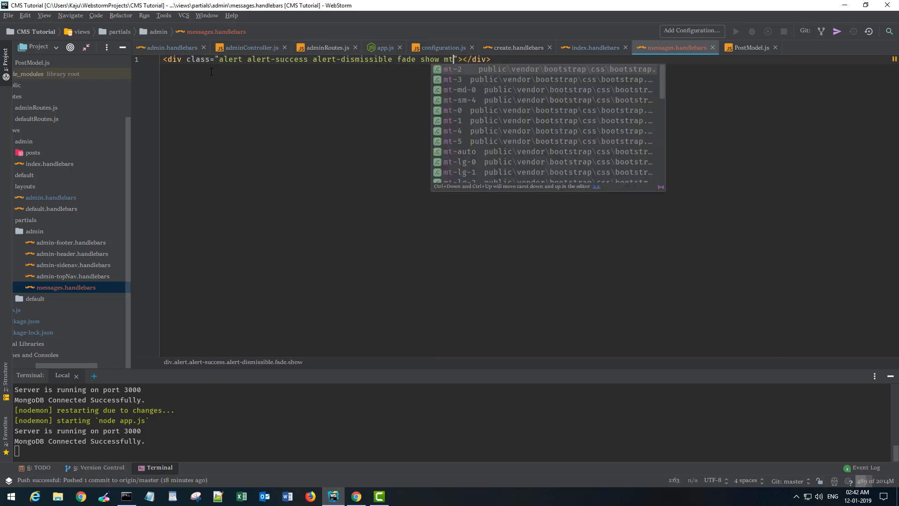
key("Return")
key("Right")
key("Right")
key("Return")
Give the div role="alert" and put <strong>{{success_message}}</strong> inside it
key("Up")
key("End")
key("Left")
type("rol")
key("Return")
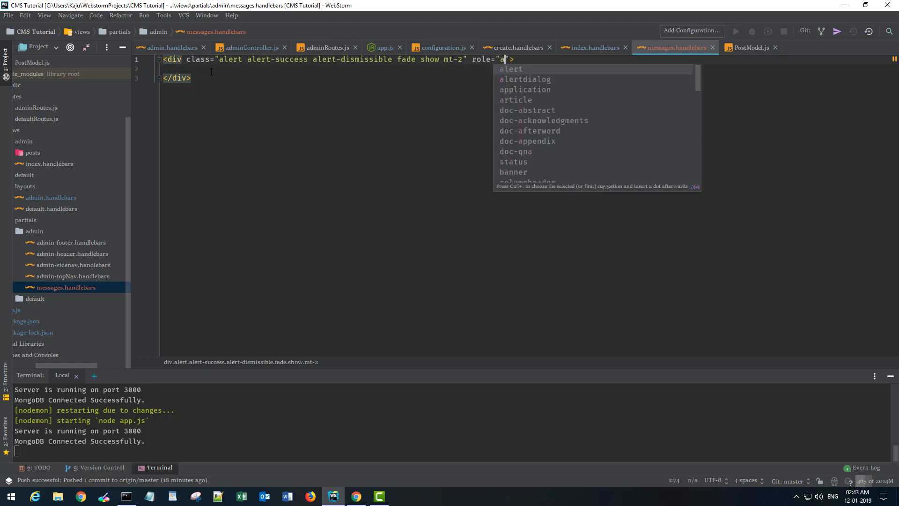
type("alert")
key("Return")
key("Down")
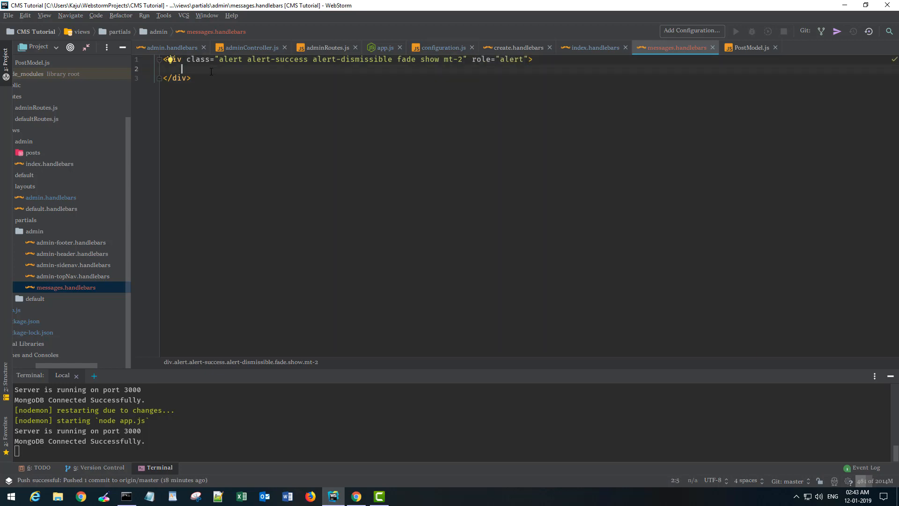
type("<strong>")
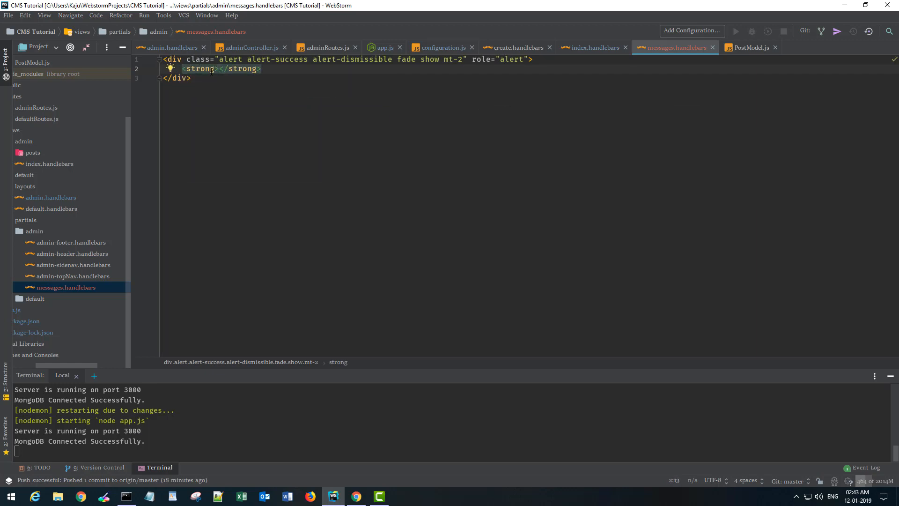
type("{{}}")
key("Left")
key("Left")
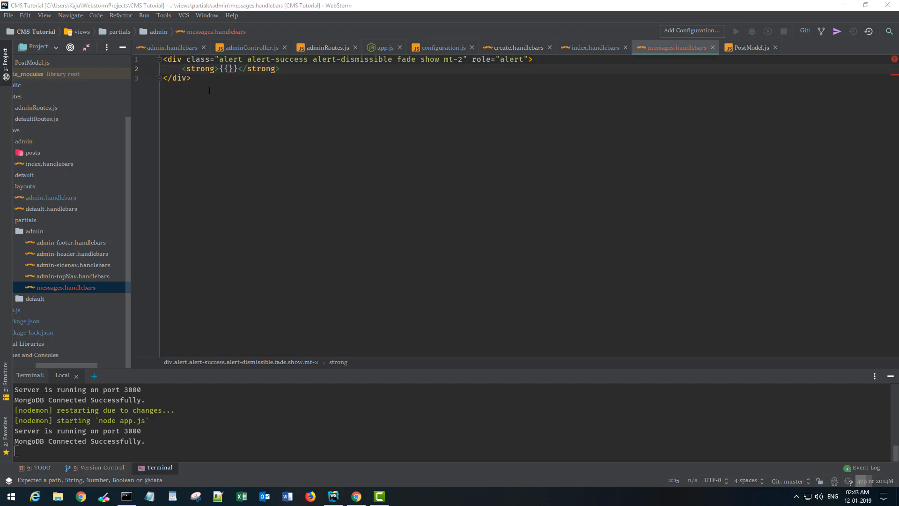
type("success")
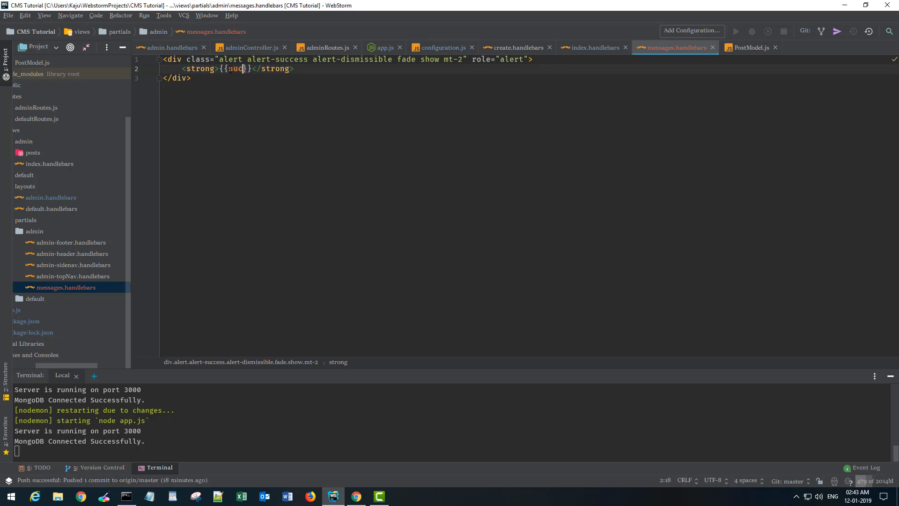
type("_message")
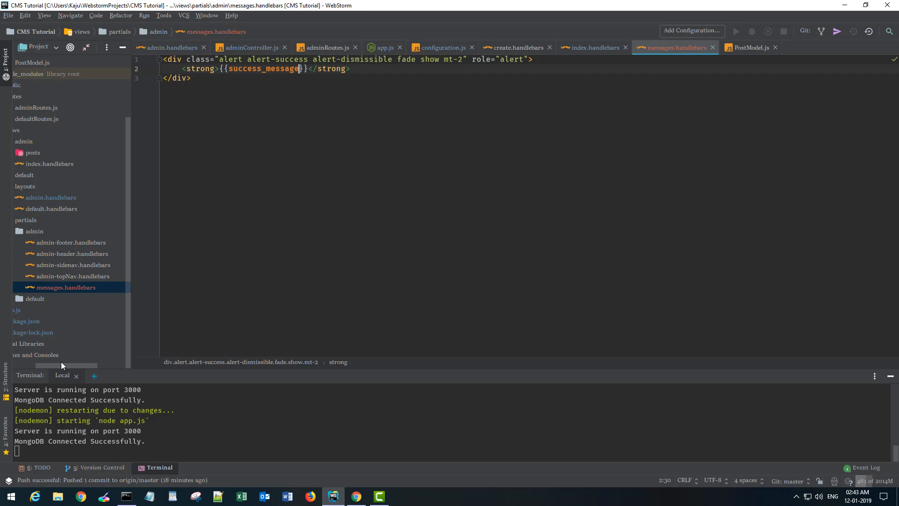
Check the success_message variable name in configuration.js, then return to app.js
left_click_drag(62, 364, 39, 365)
scroll(75, 85, "up", 3)
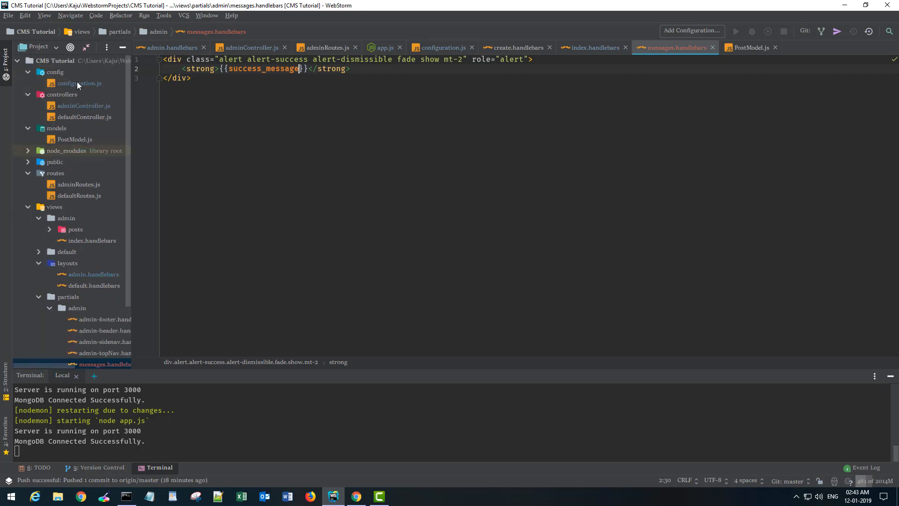
double_click(75, 83)
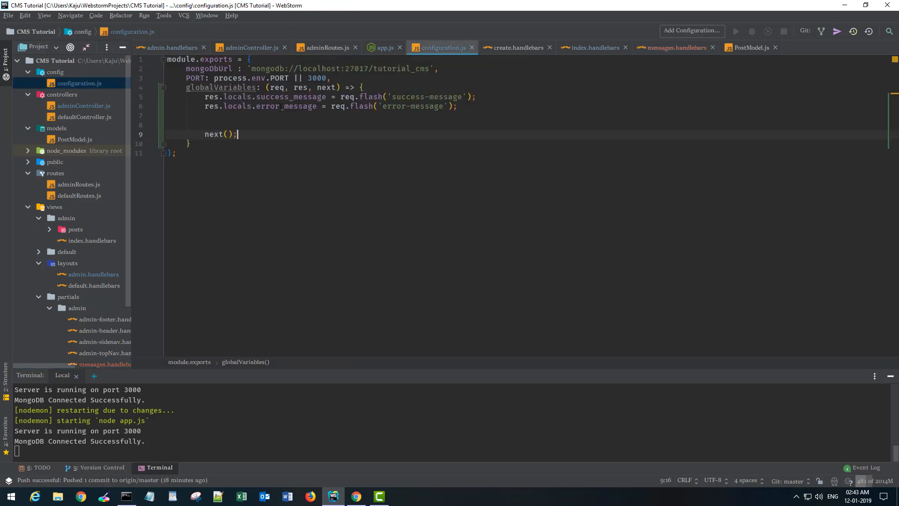
left_click_drag(257, 97, 327, 97)
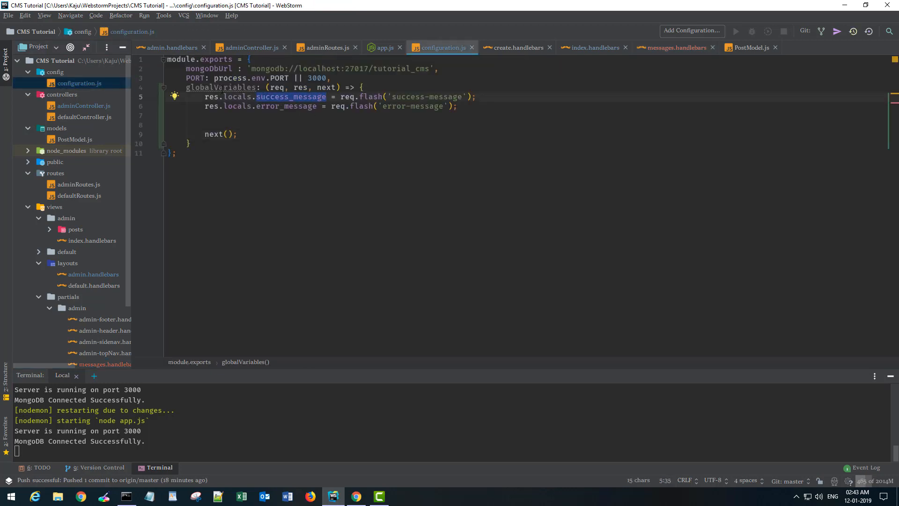
left_click(384, 47)
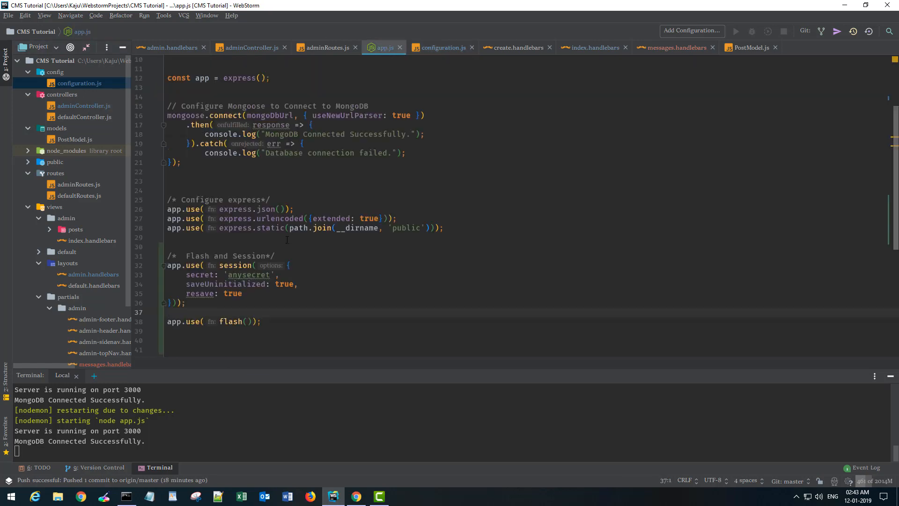
scroll(286, 241, "down", 3)
Add app.use(globalVariables); after app.use(flash()) and auto-import globalVariables from the configuration file
left_click(237, 259)
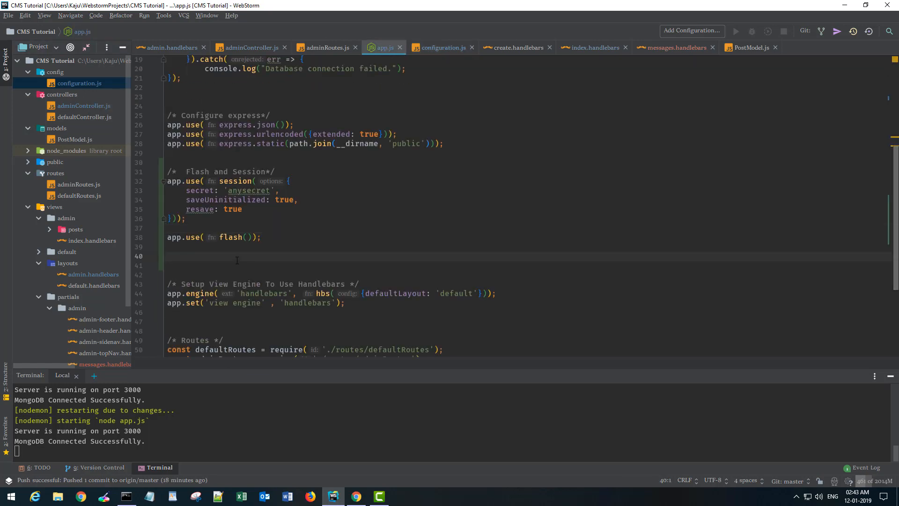
type("app.uis")
key("BackSpace")
type("se(")
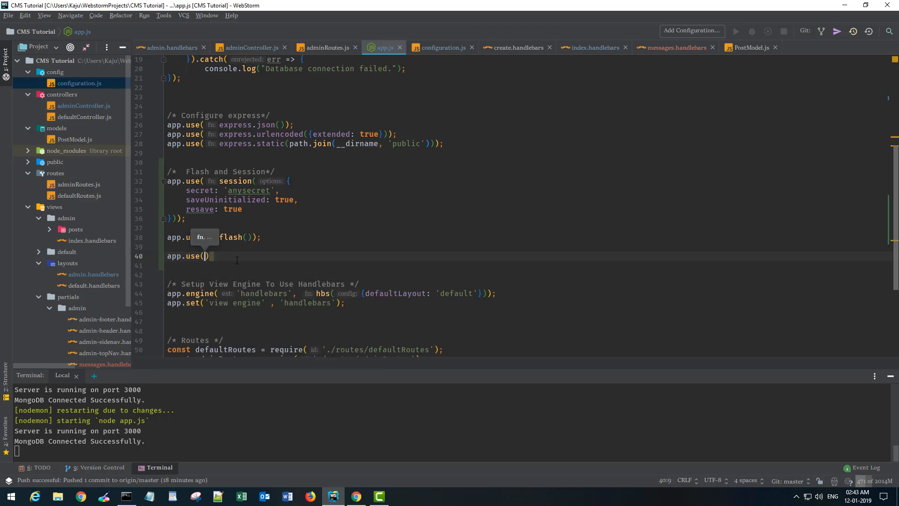
type("globalVa")
type("riab")
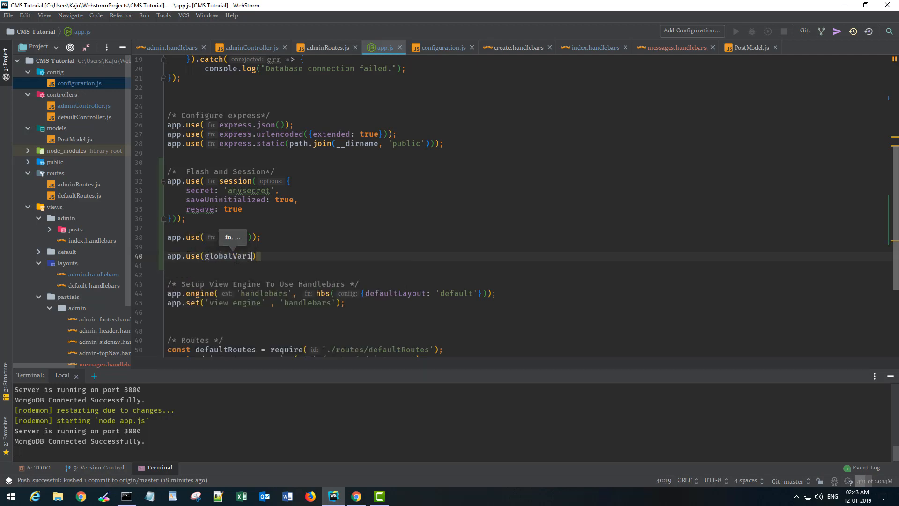
type("les")
key("End")
type(";")
key("Left")
key("Left")
key("alt+Return")
key("Return")
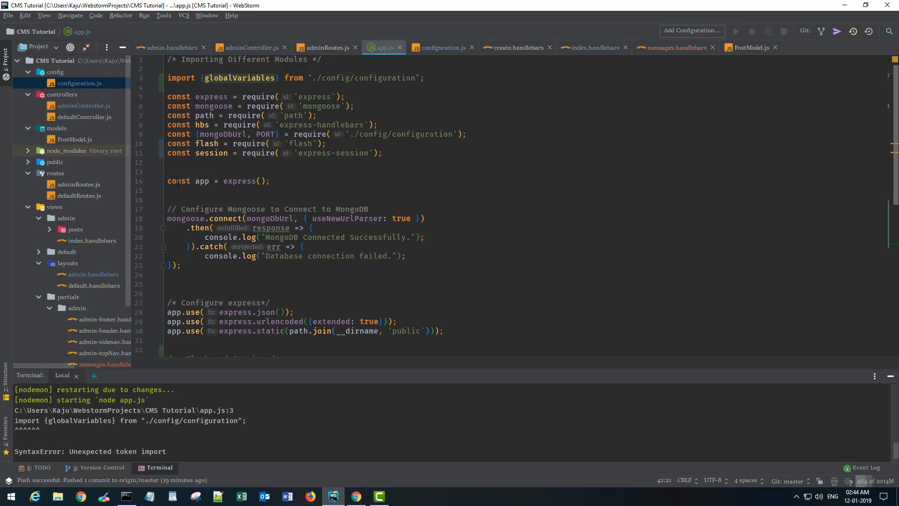
Rewrite line 3 of app.js from an import statement into const globalVariables = require(...)
double_click(181, 80)
type("const")
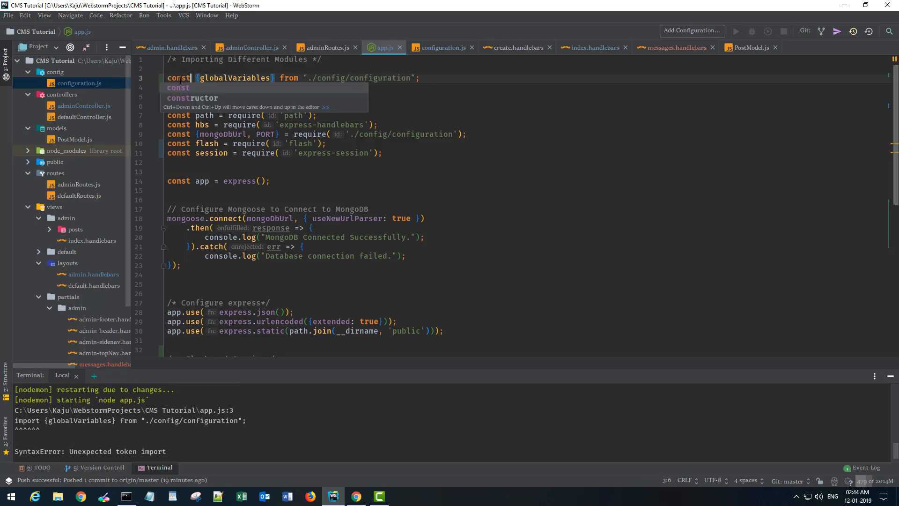
key("Right")
key("ctrl+Right")
key("Right")
key("shift+End")
key("BackSpace")
type("= req")
key("Tab")
type("'../")
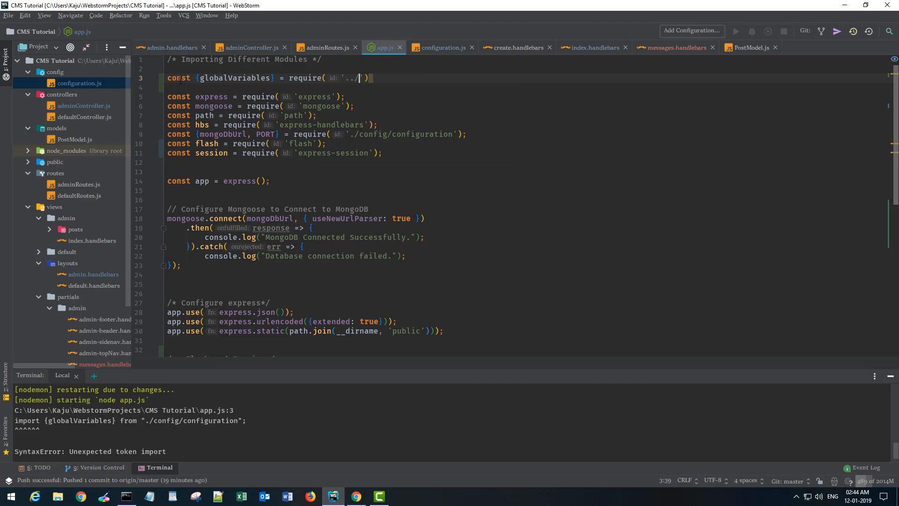
Set the require path to './config/configuration' via path completion and save so the server restarts
key("ctrl+space")
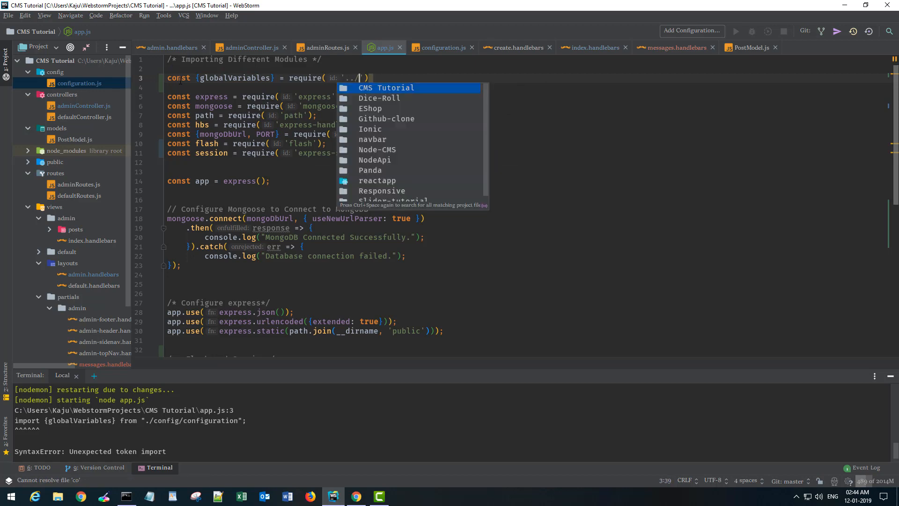
key("Escape")
key("BackSpace")
key("BackSpace")
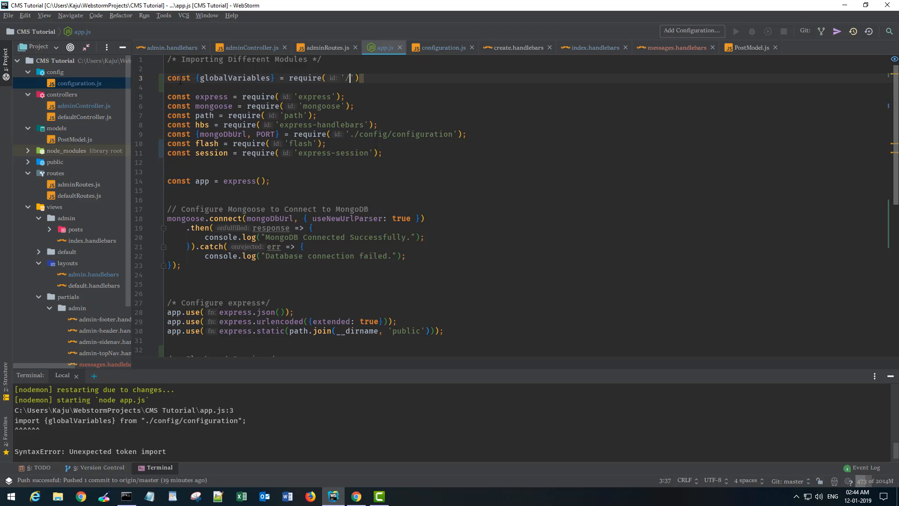
key("BackSpace")
key("BackSpace")
type("'./con")
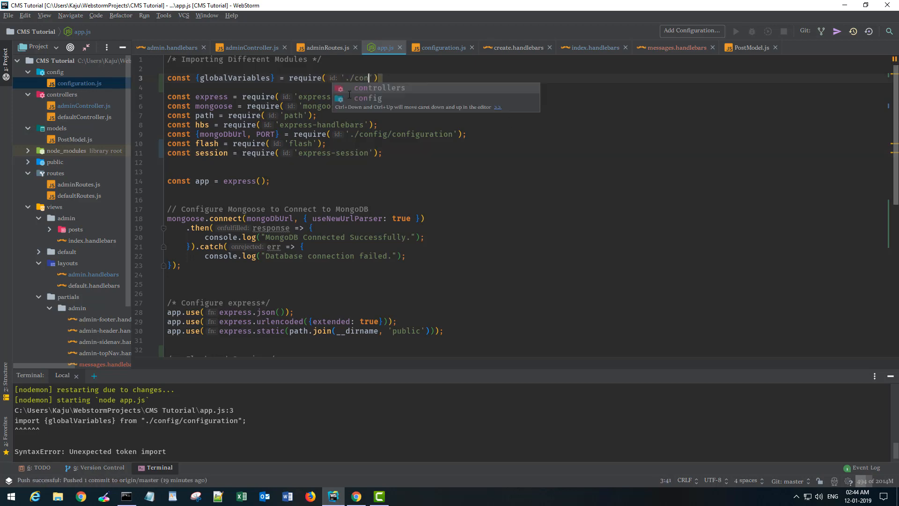
key("Down")
key("Return")
type("/")
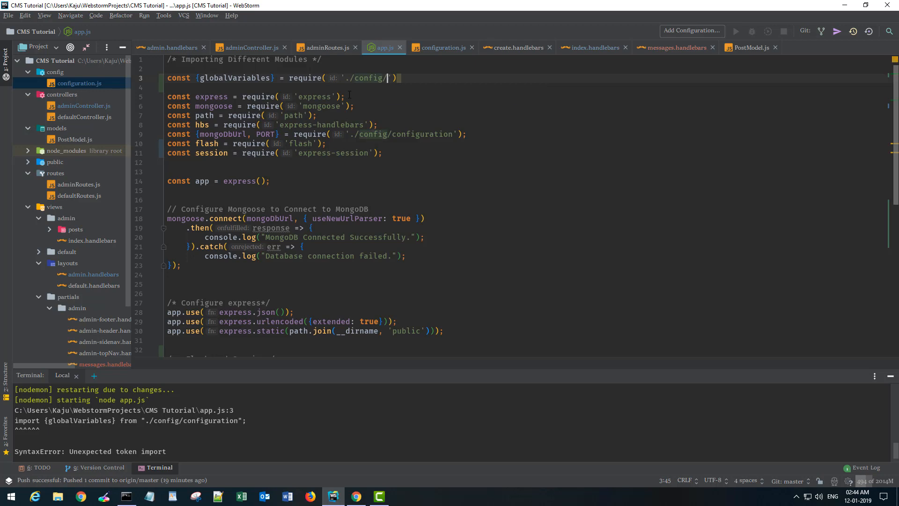
key("Return")
type("');")
key("ctrl+s")
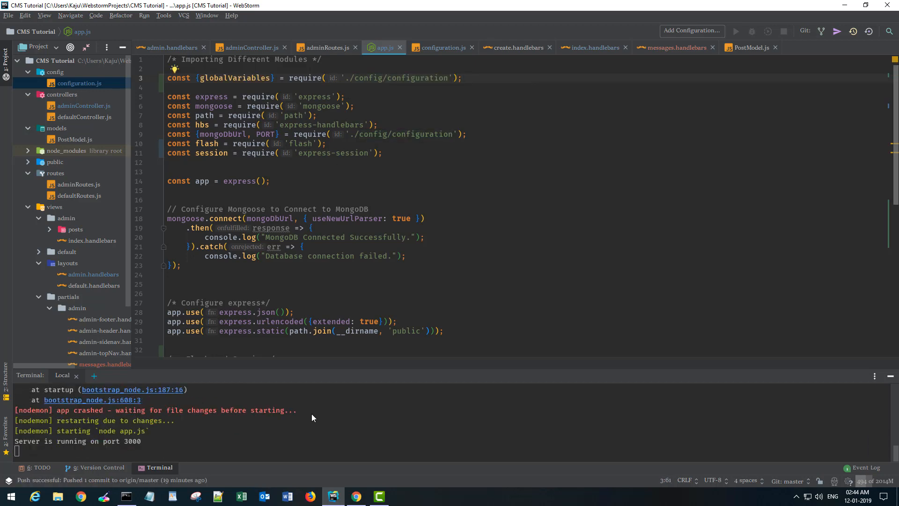
scroll(449, 210, "down", 7)
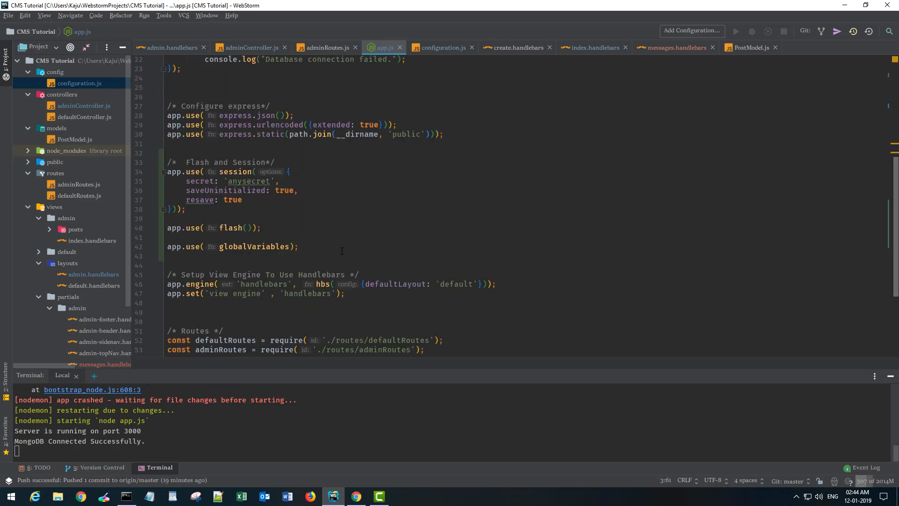
scroll(450, 211, "down", 5)
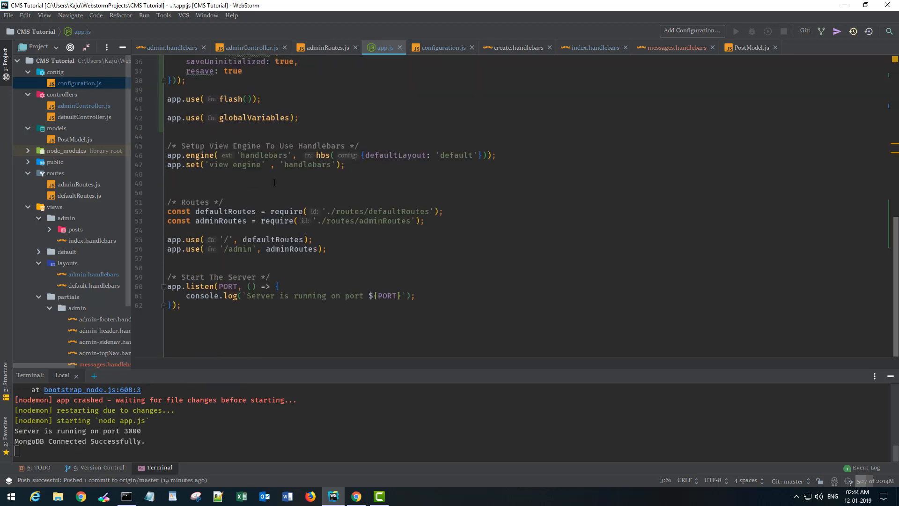
scroll(274, 183, "up", 2)
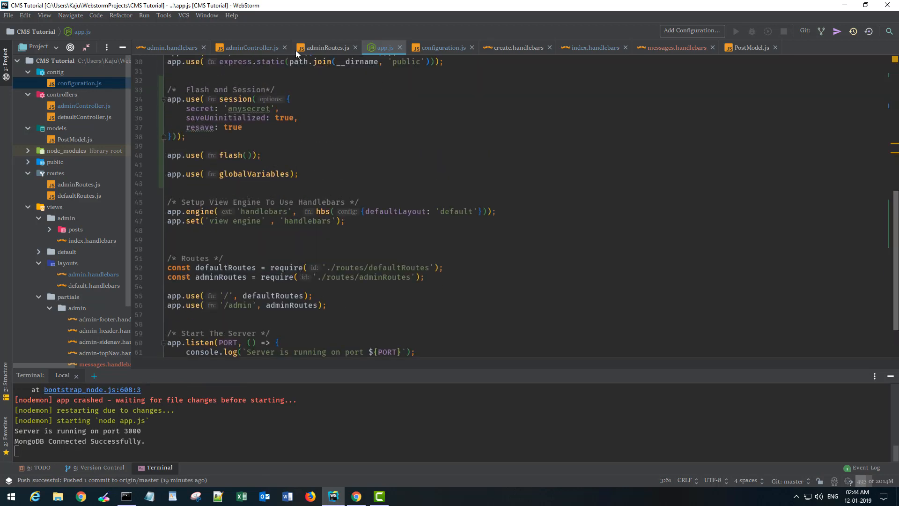
In messages.handlebars, add a Bootstrap close <button> with an aria-label attribute after the strong line
left_click(175, 50)
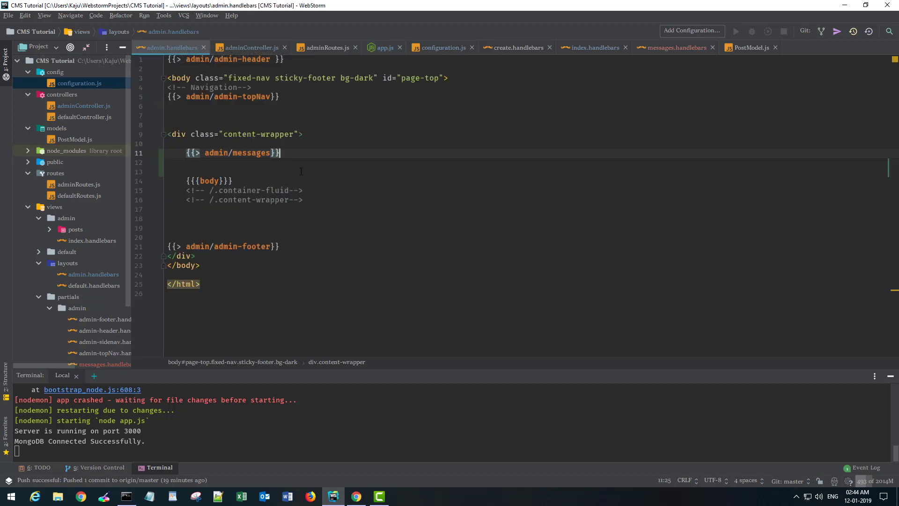
left_click(674, 48)
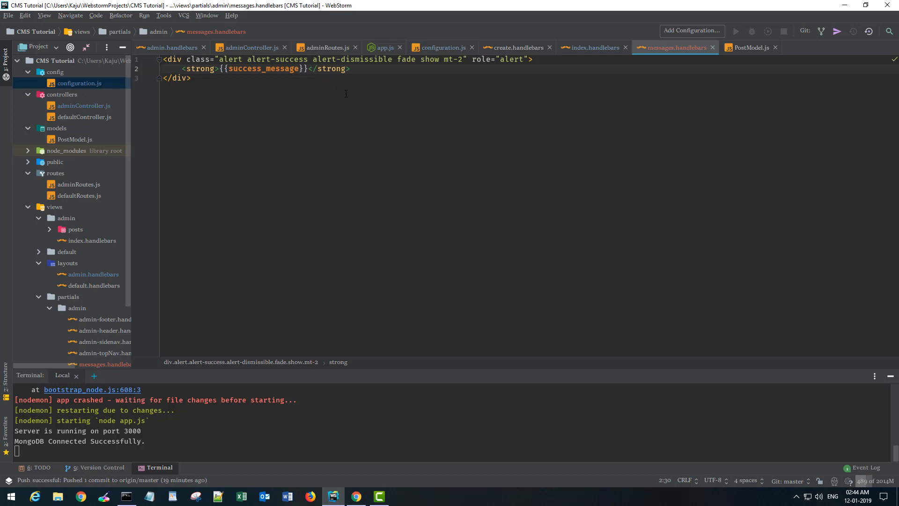
left_click(379, 69)
key("Return")
key("Return")
type("<button ty")
key("Return")
type("but")
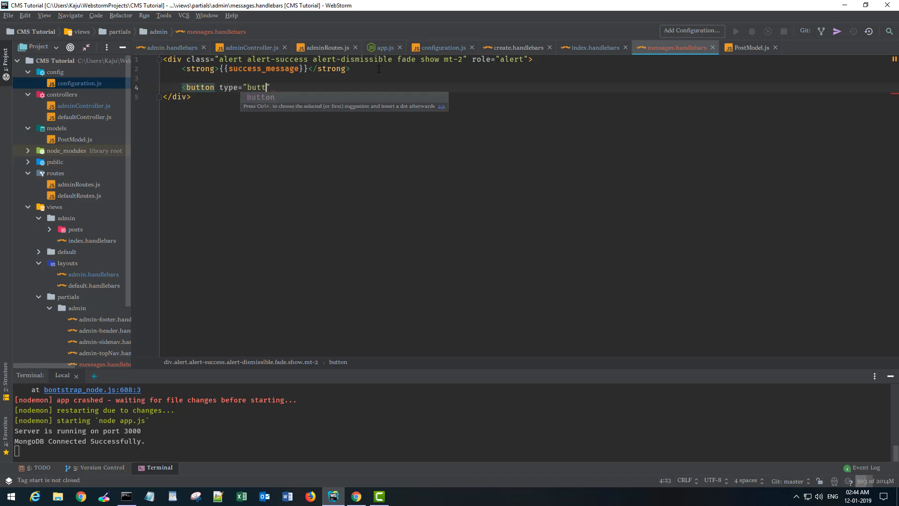
type("ton\" cl")
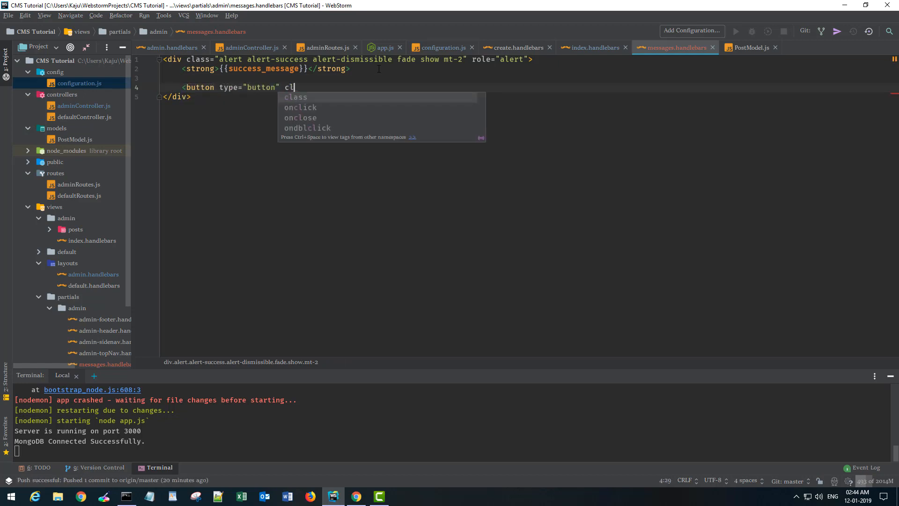
type("ass=\"close\" ")
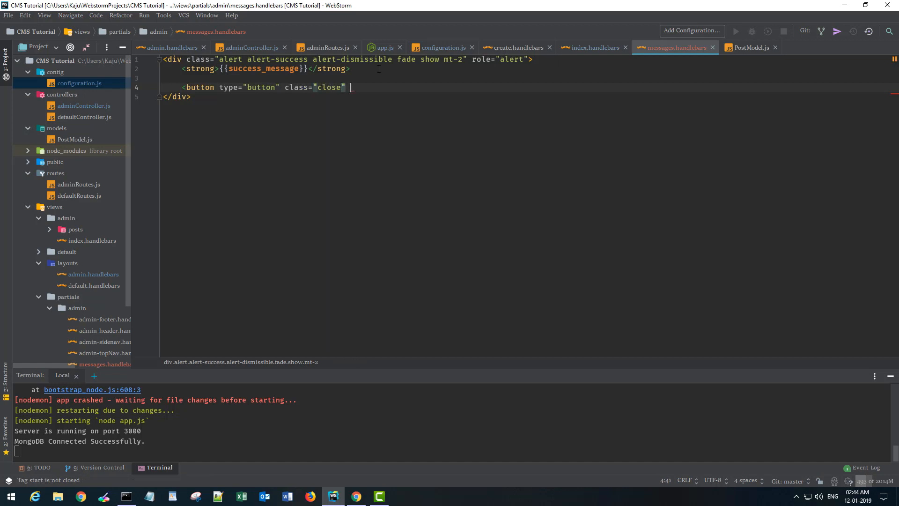
type("data-")
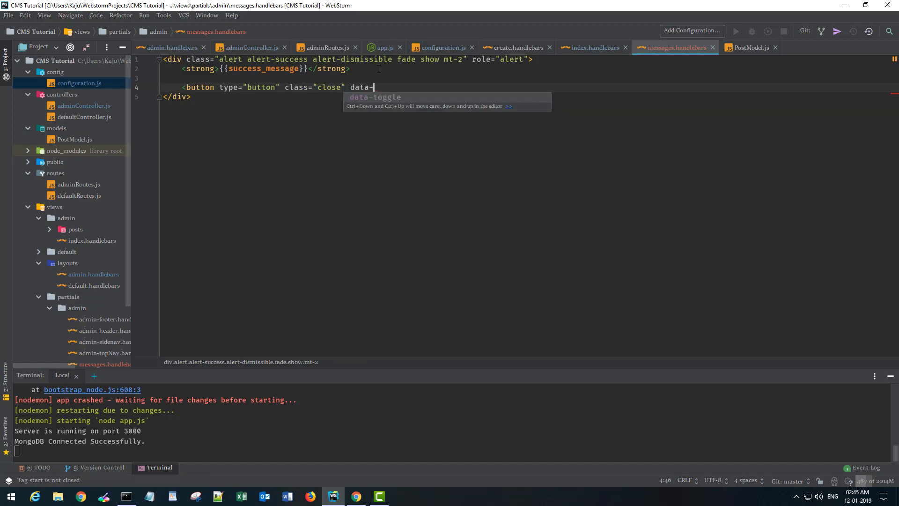
type("dims")
key("BackSpace")
type("smiss=\"alert\" ")
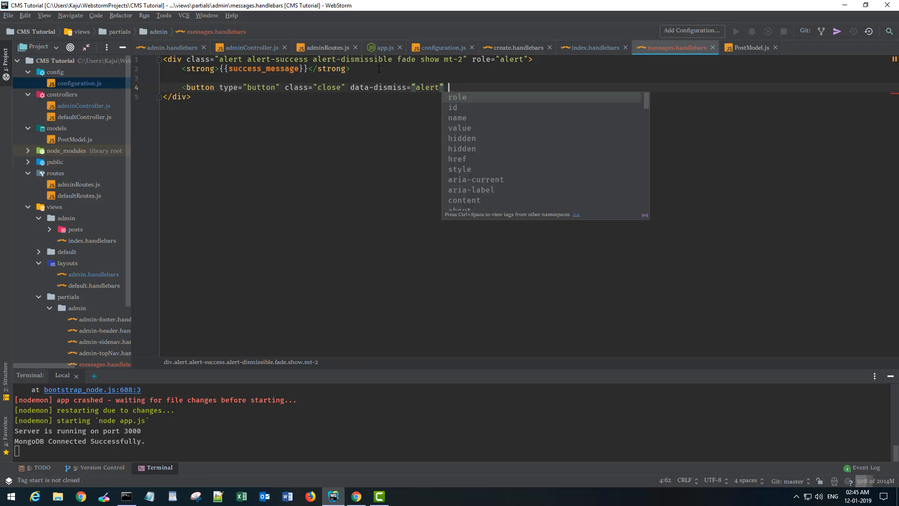
type("aria")
key("Down")
key("Return")
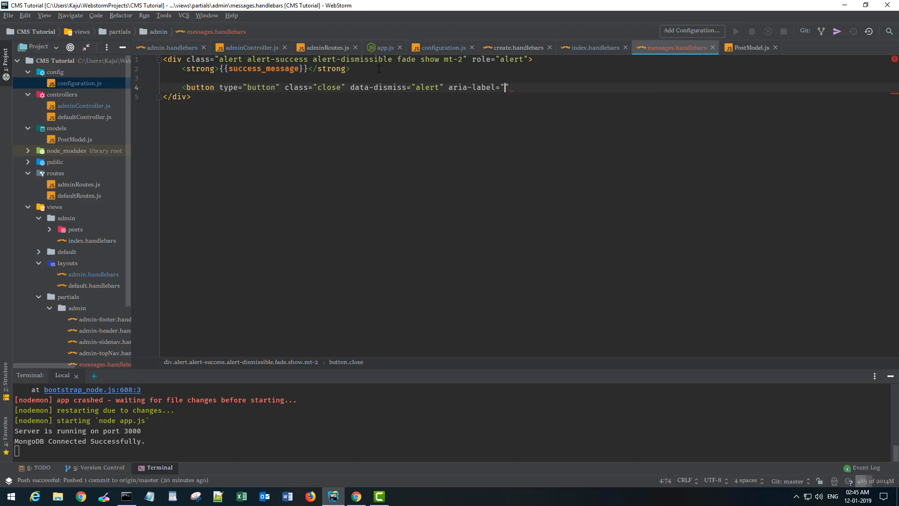
type("Close\">")
Inside the button, add <span aria-hidden="true">&times;</span>
key("Return")
type("<sp")
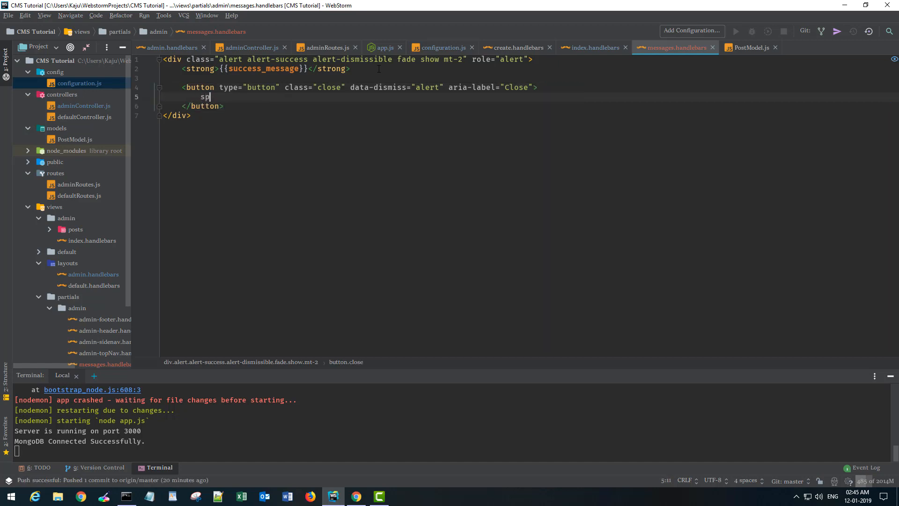
type("an></span>")
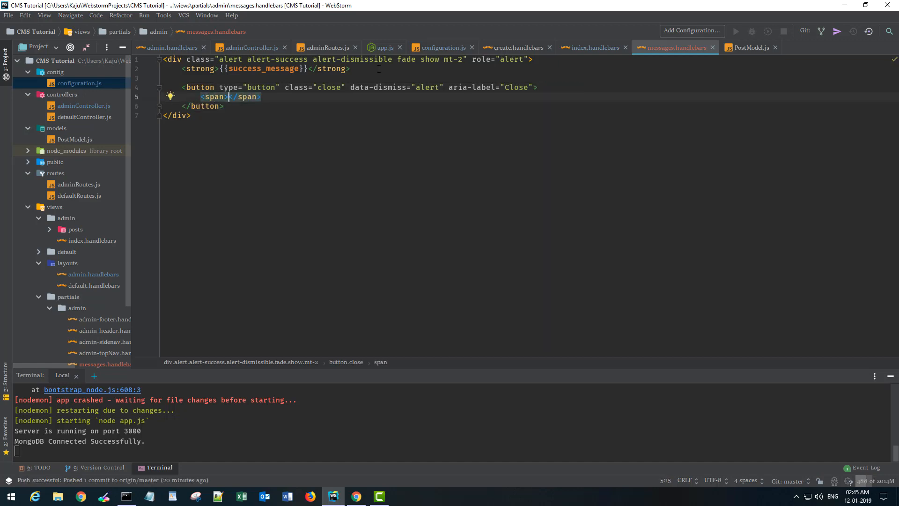
type("&times;")
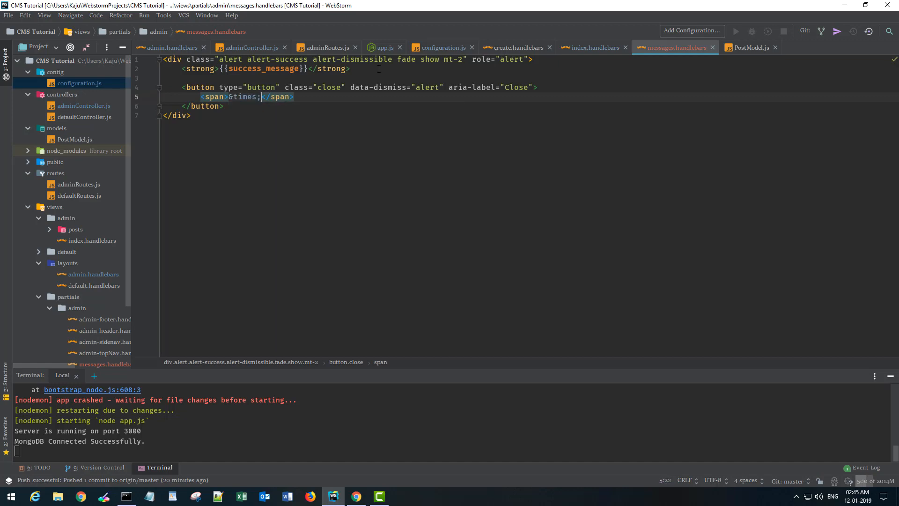
key("Home")
key("Left")
type("ari")
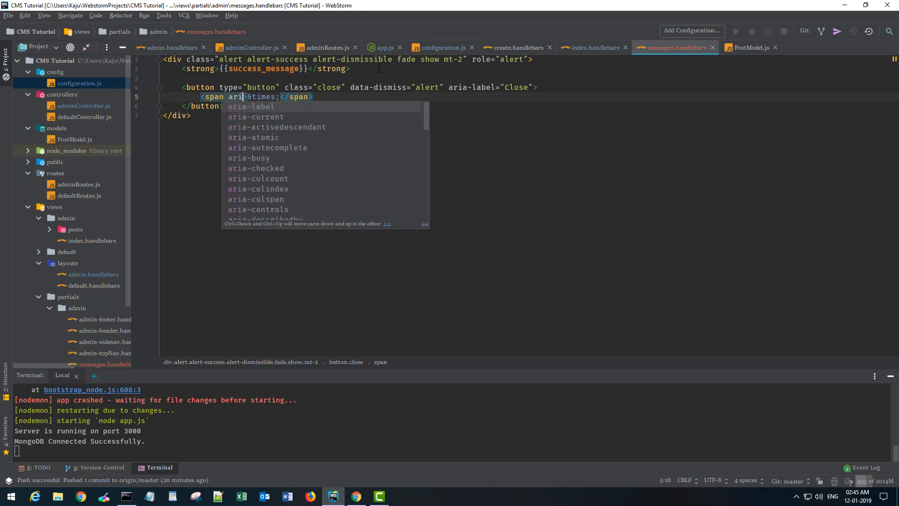
key("Down")
key("Down")
key("Down")
key("Down")
type("a-hi")
key("Return")
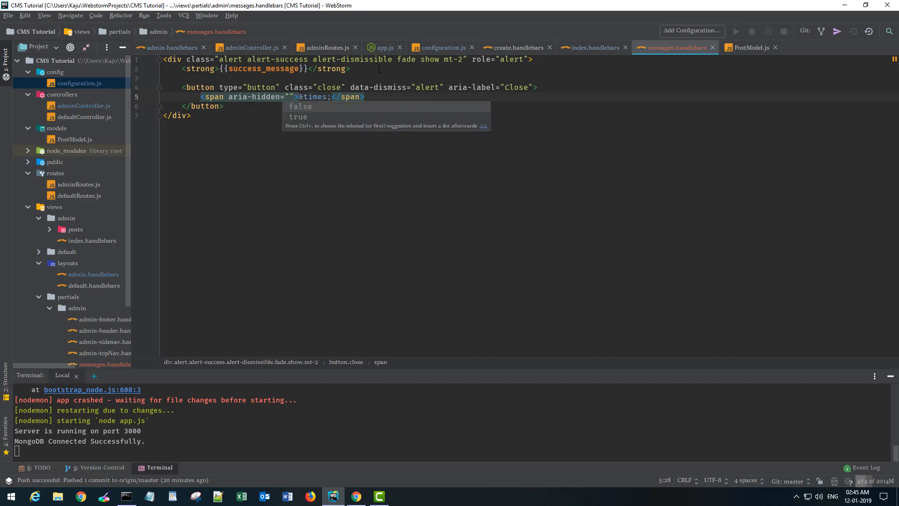
key("Down")
key("Return")
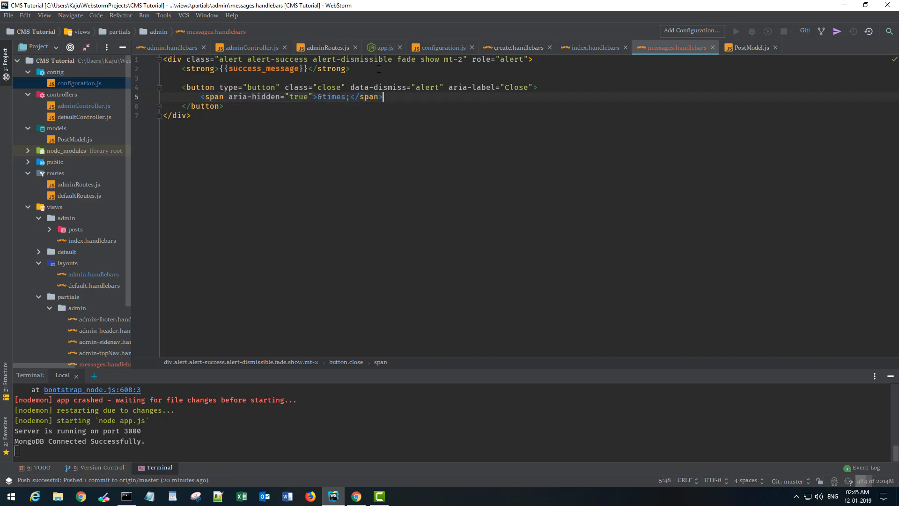
key("End")
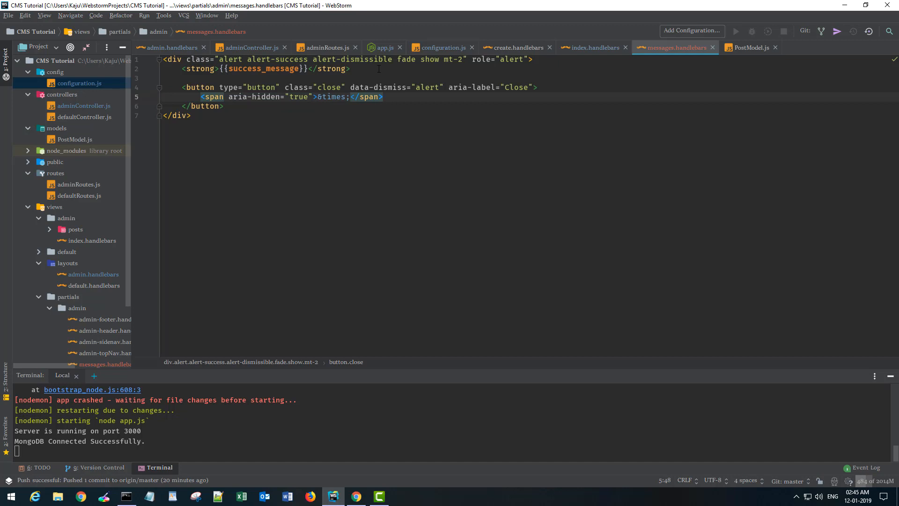
Wrap the success alert in an {{#if success_message}} ... {{/if}} block
key("ctrl+Home")
key("Return")
key("Return")
key("Return")
key("Up")
key("Up")
key("Up")
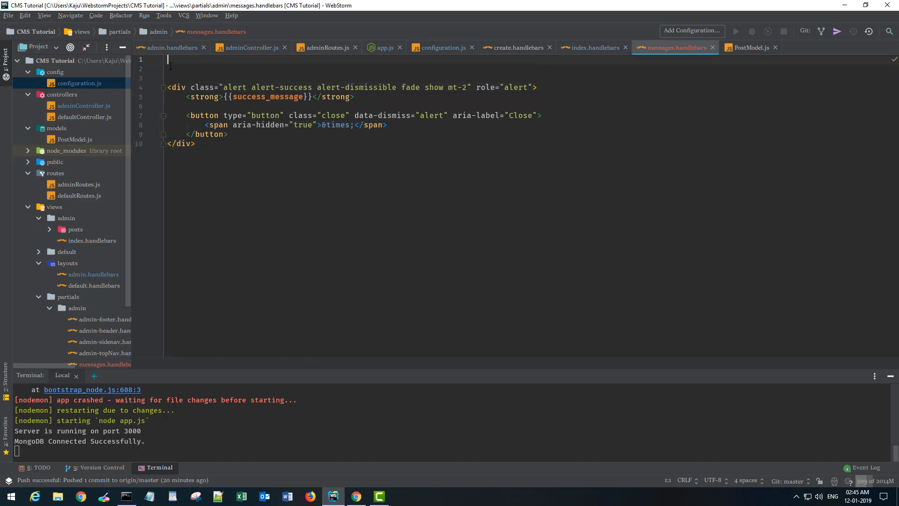
type("{{#if ")
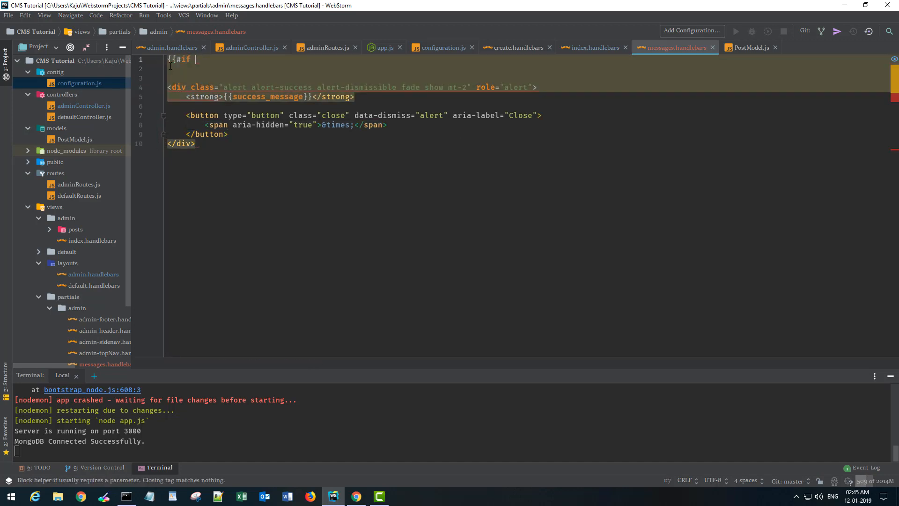
type("success_message}}")
key("Return")
key("Return")
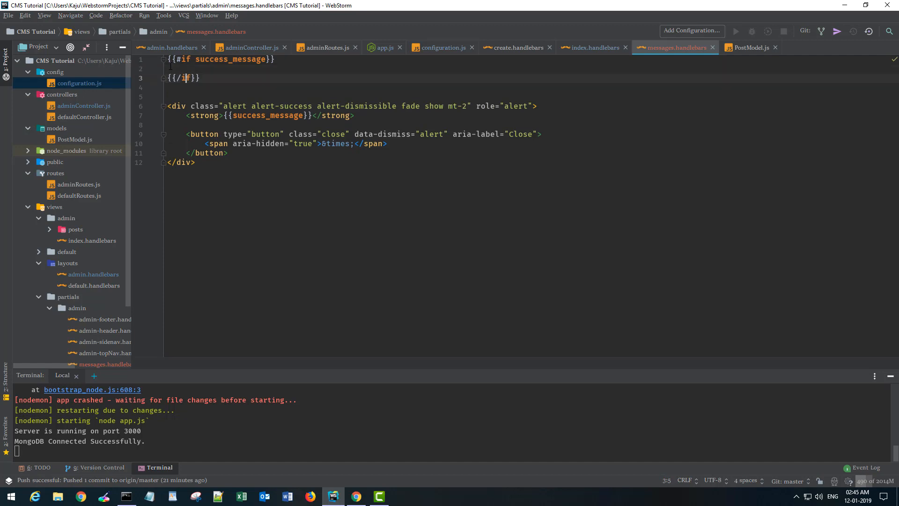
key("ctrl+x")
key("BackSpace")
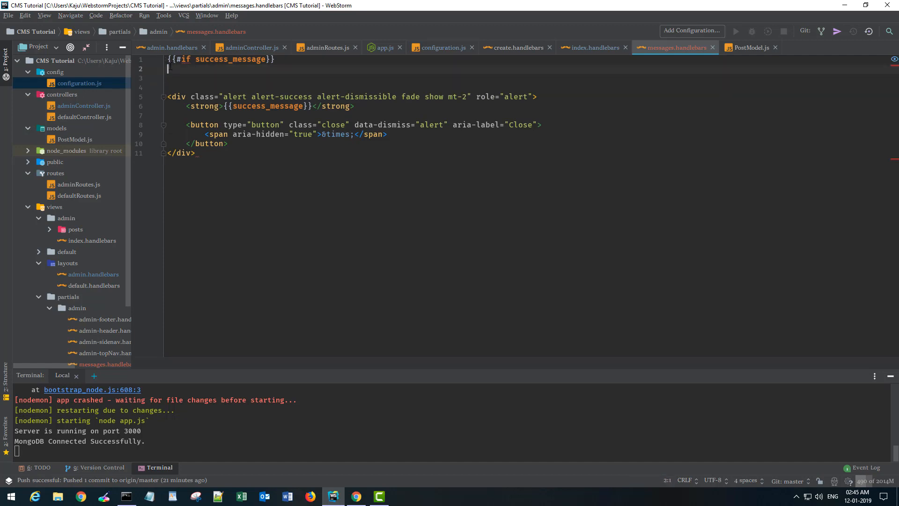
key("Delete")
key("Delete")
key("ctrl+End")
key("Return")
key("Return")
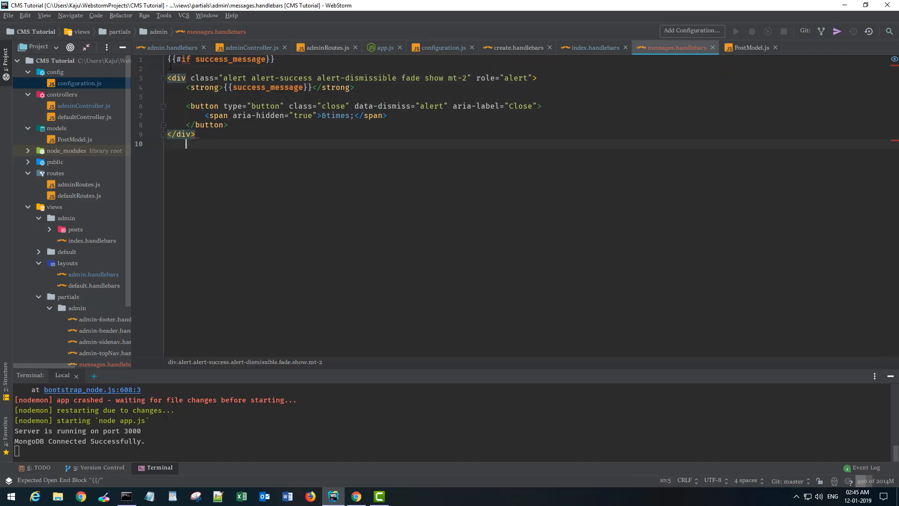
key("ctrl+v")
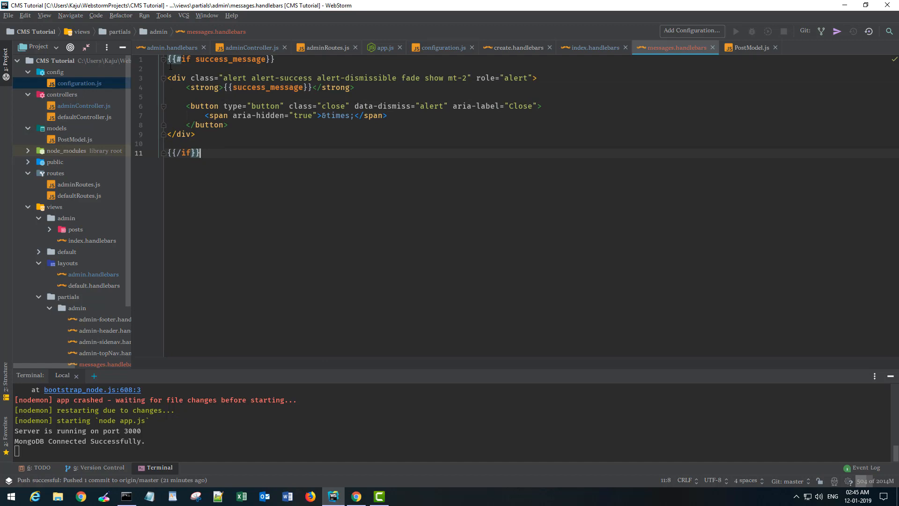
Duplicate the block as an error_message alert with alert-danger styling, then close the messages file
left_click_drag(200, 152, 167, 59)
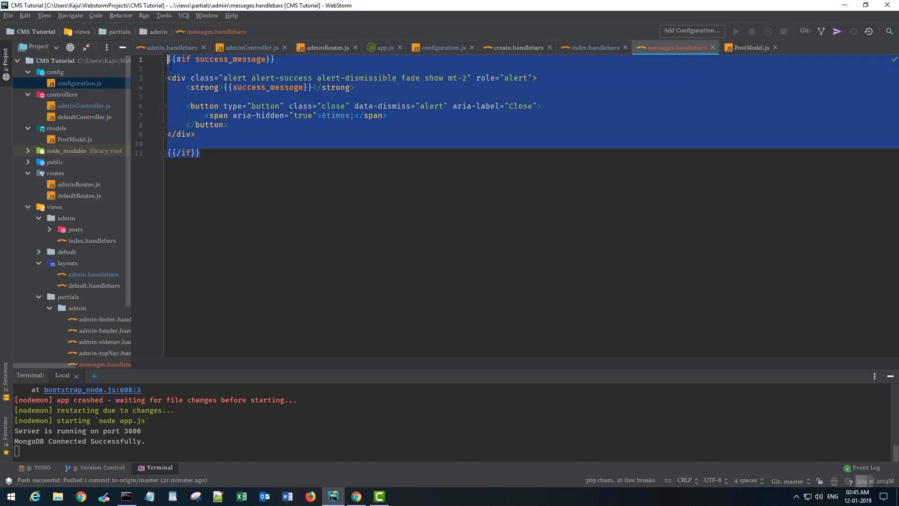
left_click(211, 124)
left_click(211, 153)
key("Return")
key("Return")
key("ctrl+v")
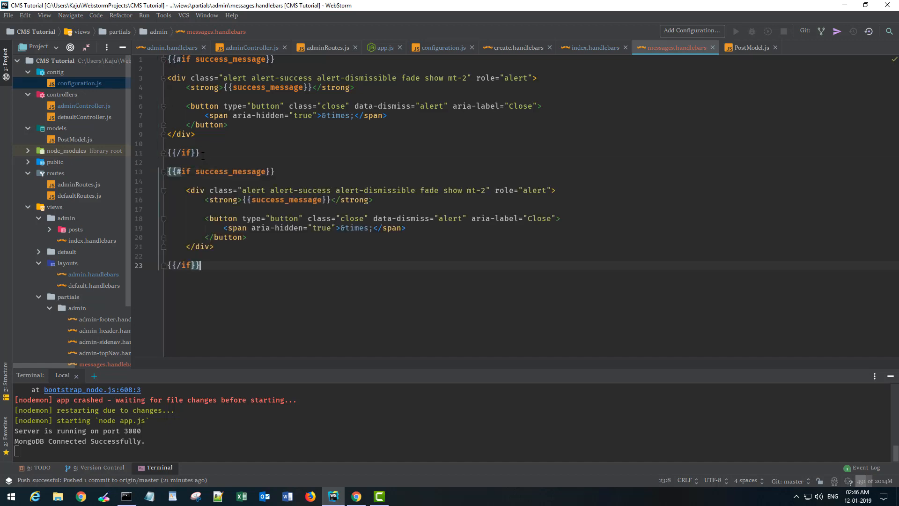
double_click(232, 172)
type("error_message")
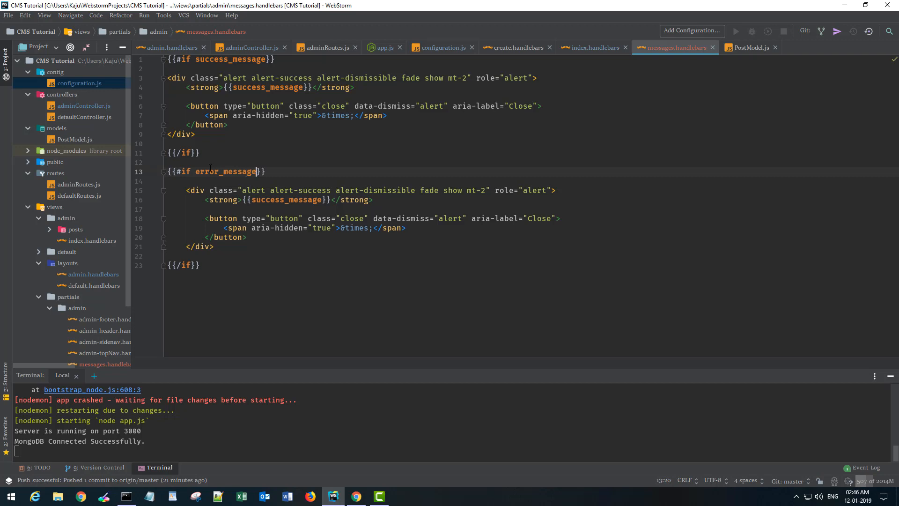
double_click(285, 200)
type("error")
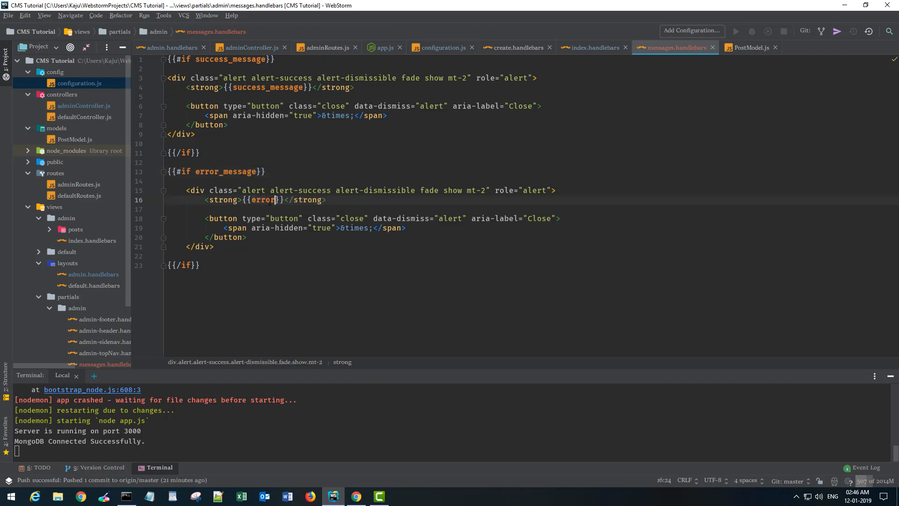
type("_message")
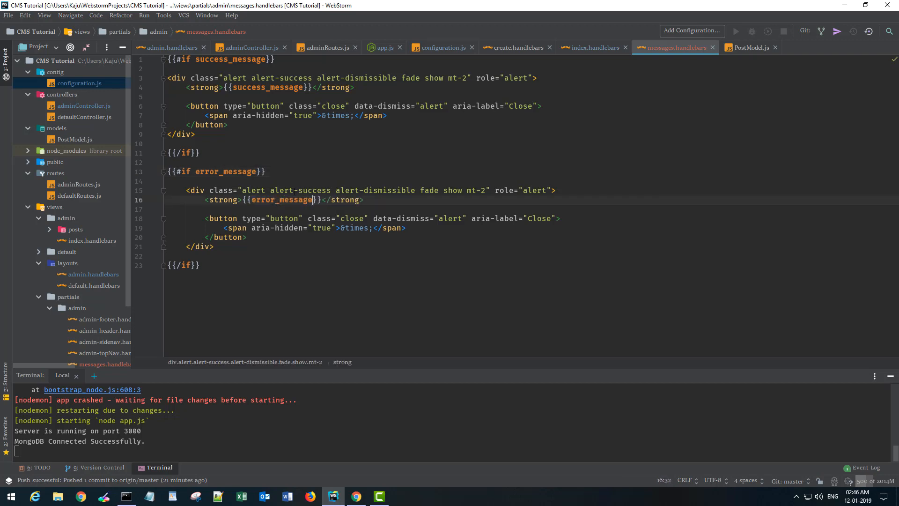
left_click_drag(297, 190, 331, 190)
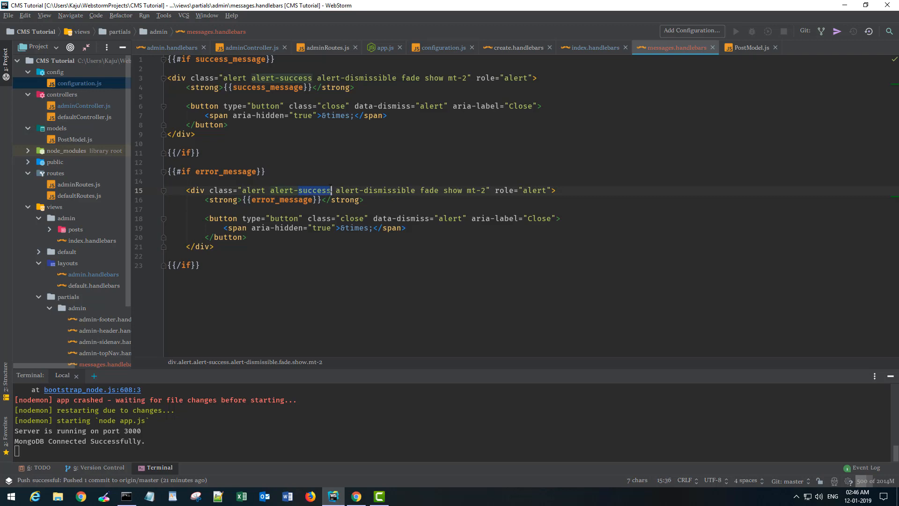
type("danger")
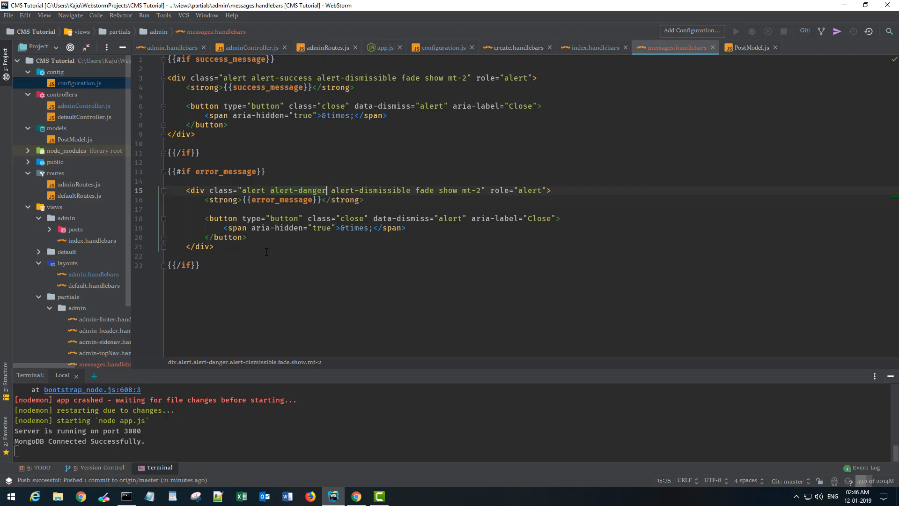
left_click(712, 47)
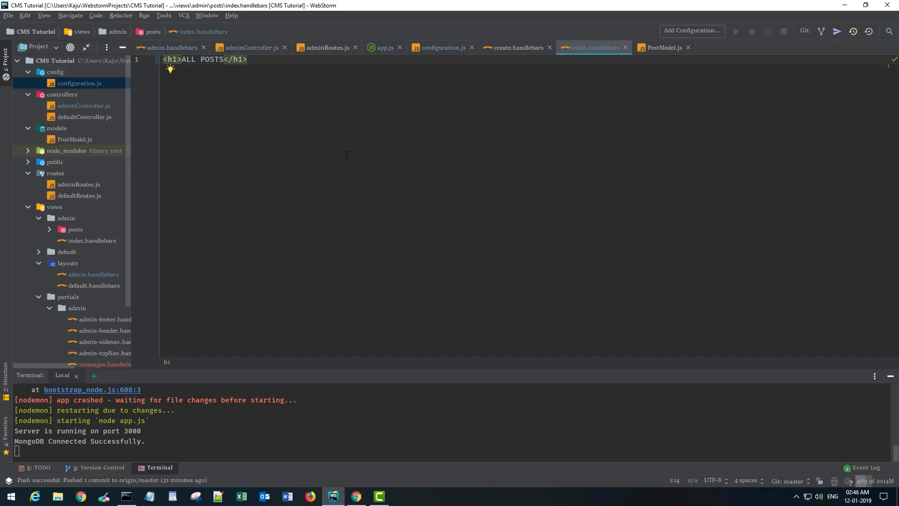
In Chrome, reload the Node CMS Create New Post page and close the Express routing docs tab
left_click(356, 497)
left_click(168, 8)
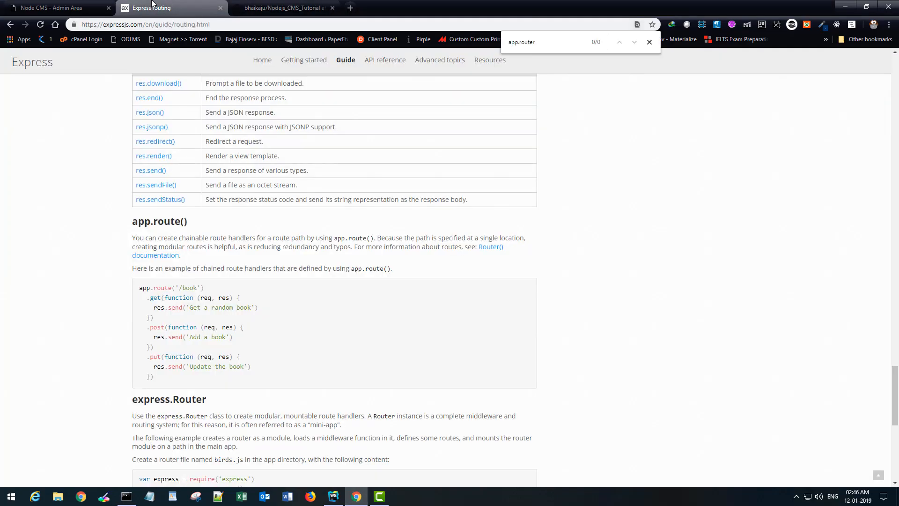
left_click(56, 8)
left_click(181, 24)
key("Return")
left_click(220, 8)
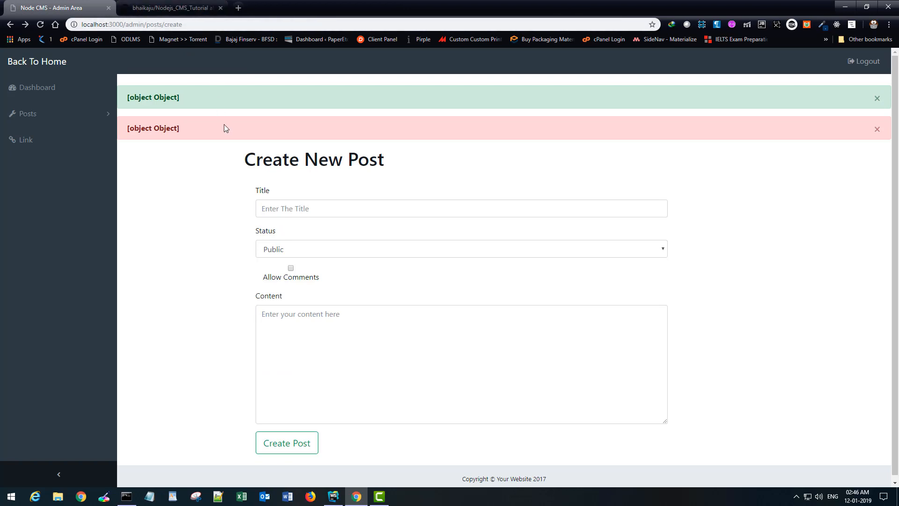
Dismiss the red and green [object Object] alerts, then return to admin.handlebars in WebStorm
left_click(877, 131)
left_click(877, 98)
left_click(333, 496)
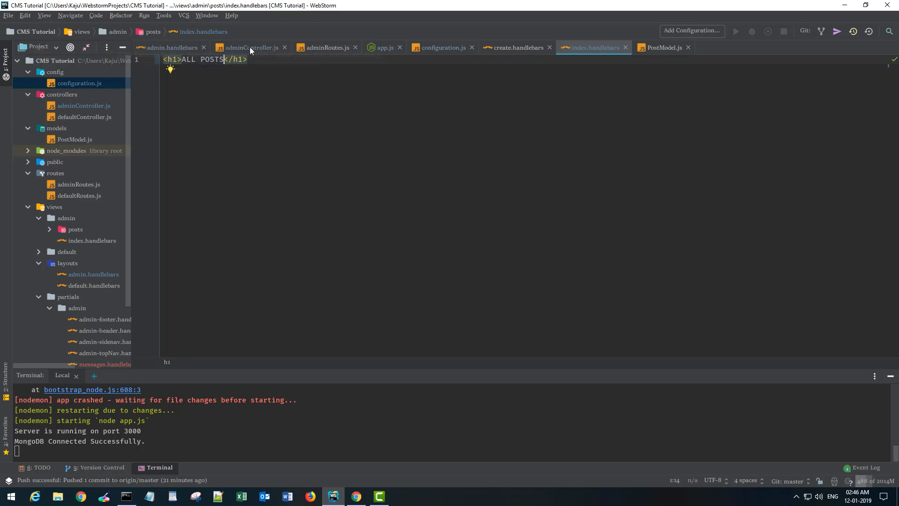
left_click(175, 48)
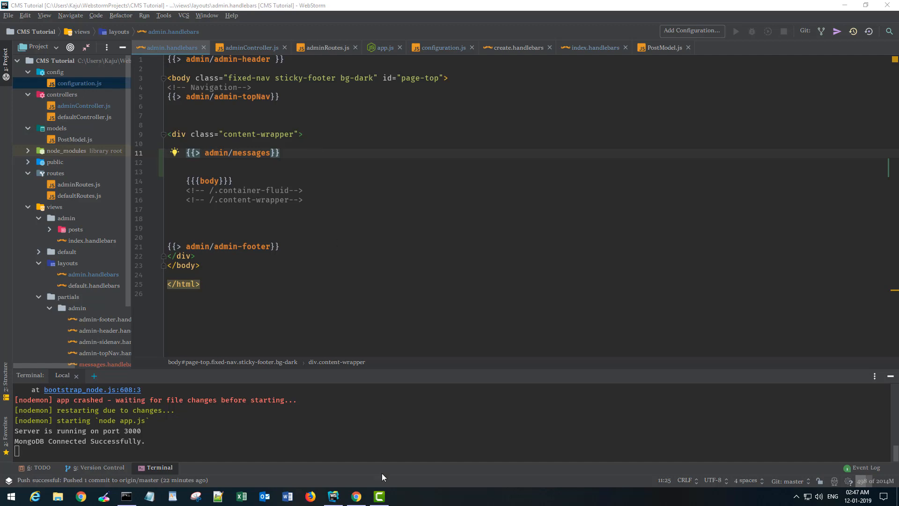
Enter 'test' as the post title, leave Status as Public, and switch back to WebStorm
left_click(356, 496)
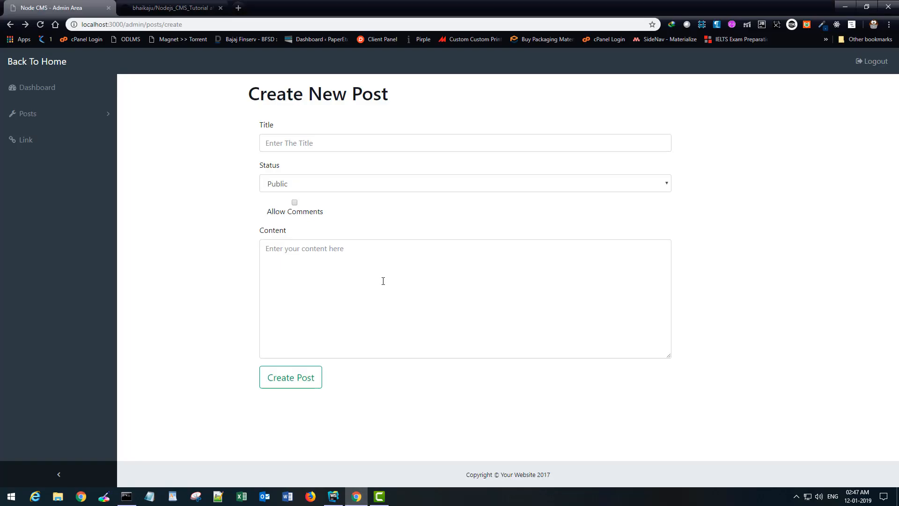
left_click(307, 144)
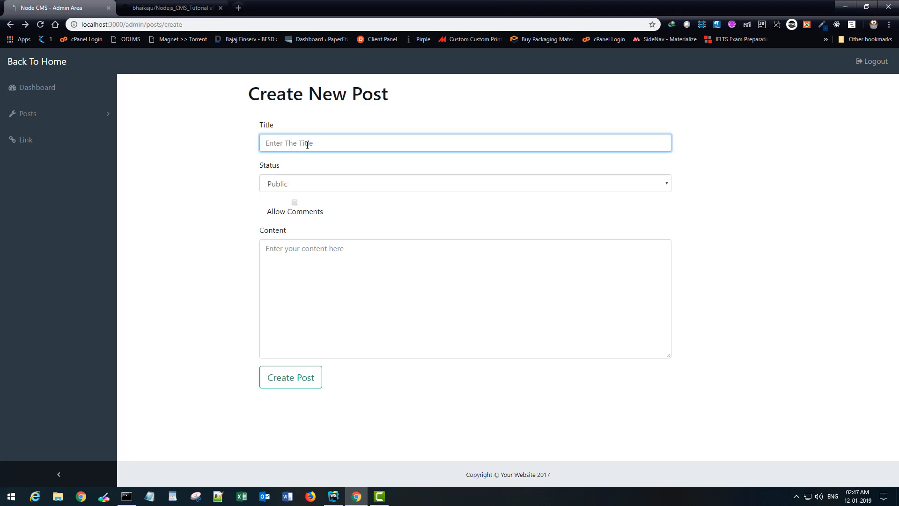
type("test")
left_click(305, 184)
left_click(251, 183)
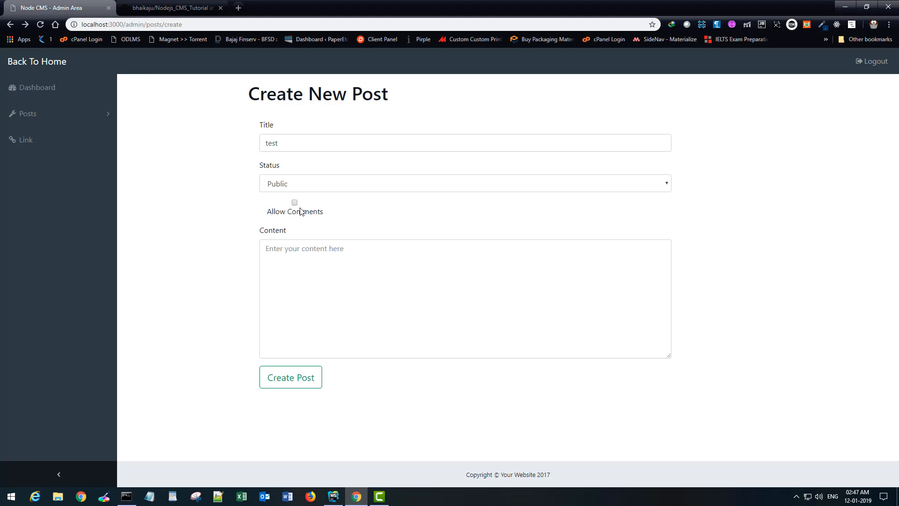
left_click(333, 497)
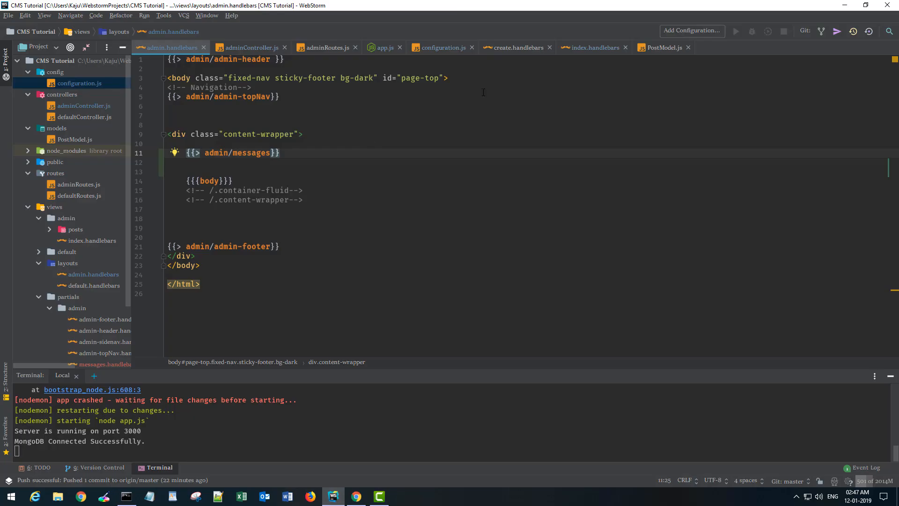
In create.handlebars, replace the checkbox's form-control class with form-check-input, then return to Chrome
left_click(517, 48)
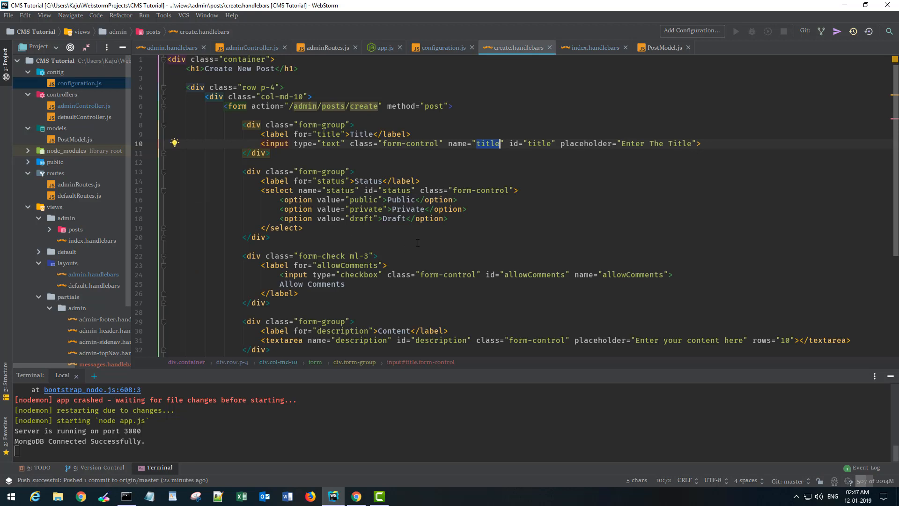
scroll(418, 250, "down", 6)
scroll(418, 250, "up", 3)
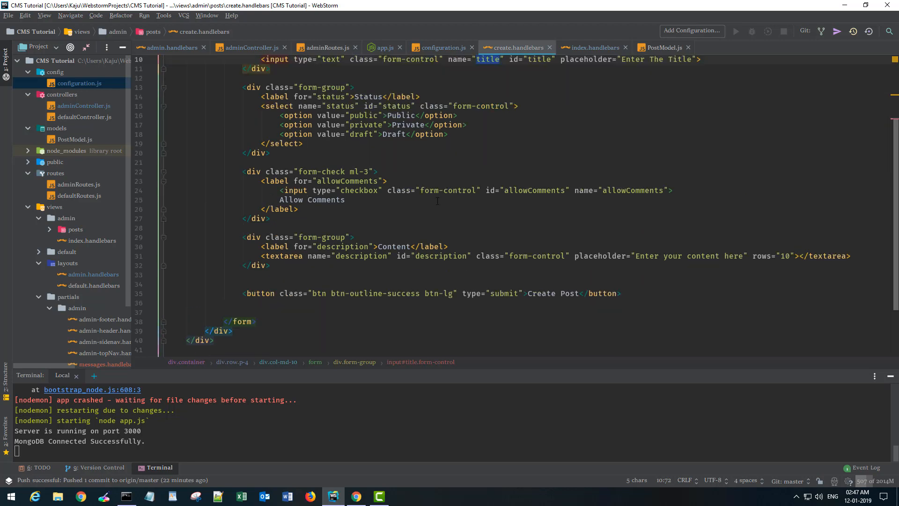
double_click(428, 191)
type("formc")
type("ch")
key("BackSpace")
key("BackSpace")
type("heck")
key("Down")
key("Return")
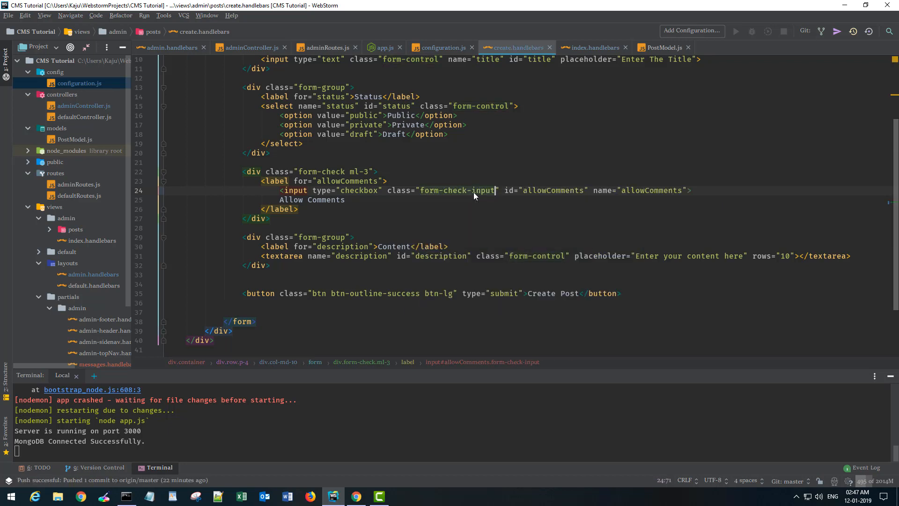
key("alt+Tab")
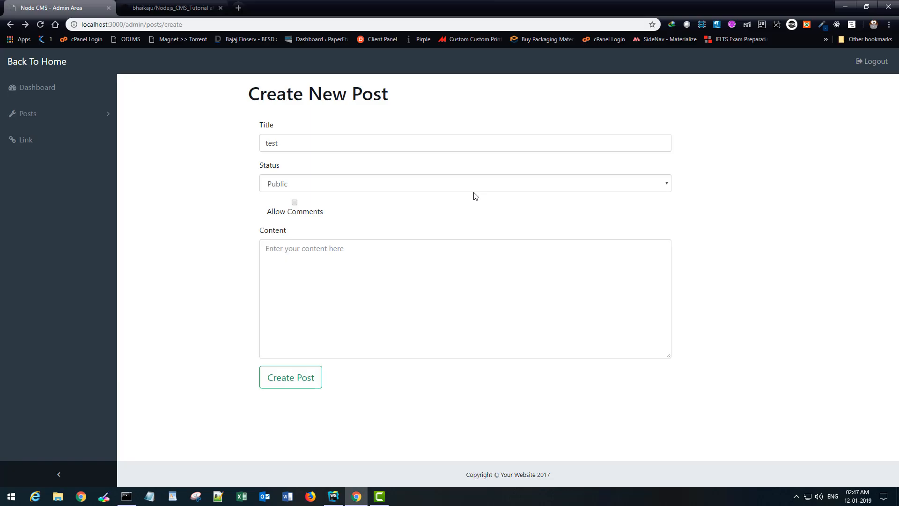
Reload the Create Post page and dismiss the red and green alerts
key("F5")
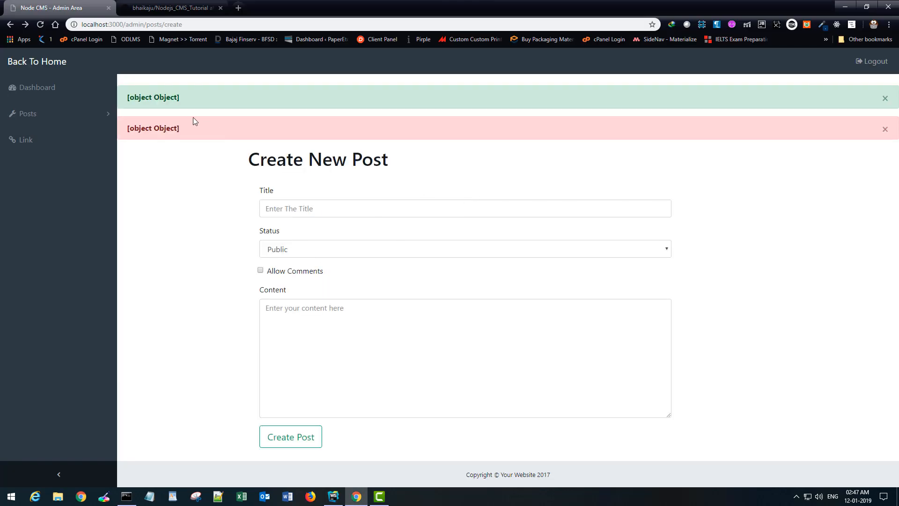
left_click(885, 129)
left_click(885, 97)
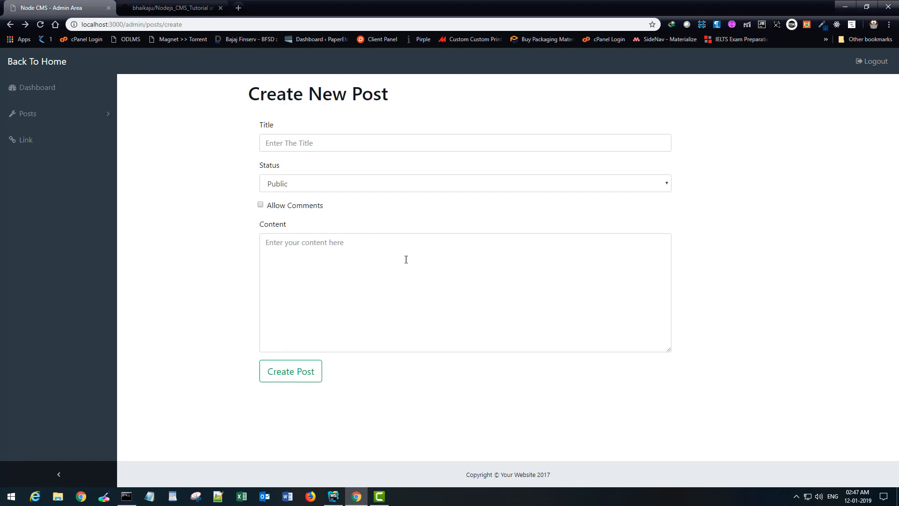
Fill the form with Title 'Test', Allow Comments ticked and Content 'Test'
left_click(299, 138)
type("Test")
left_click(305, 254)
left_click(261, 205)
left_click(319, 264)
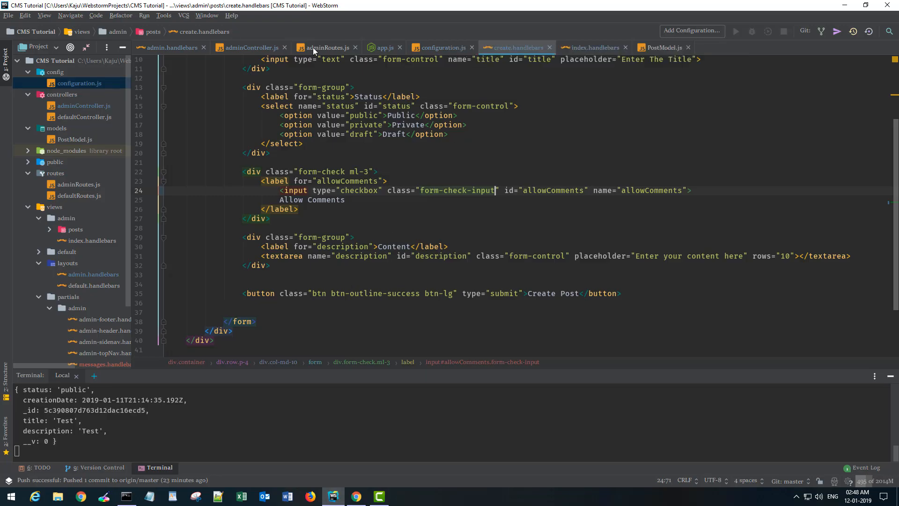
Replace getPosts' res.send("All Posts") with res.render('admin/posts/index') in adminController.js
left_click(237, 48)
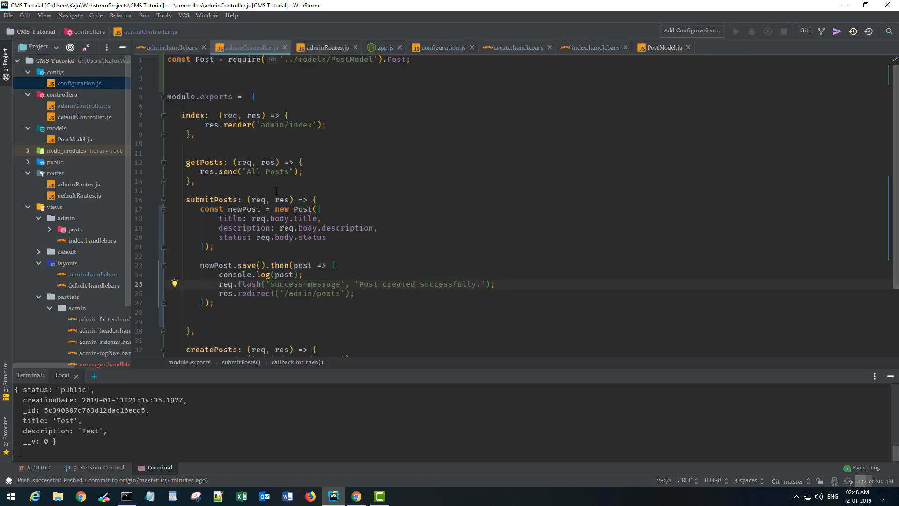
left_click_drag(304, 172, 195, 173)
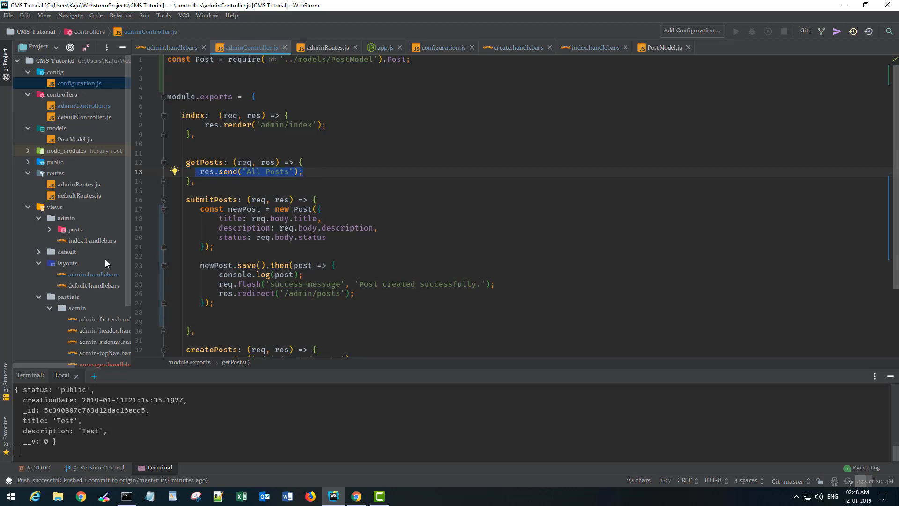
scroll(37, 290, "down", 3)
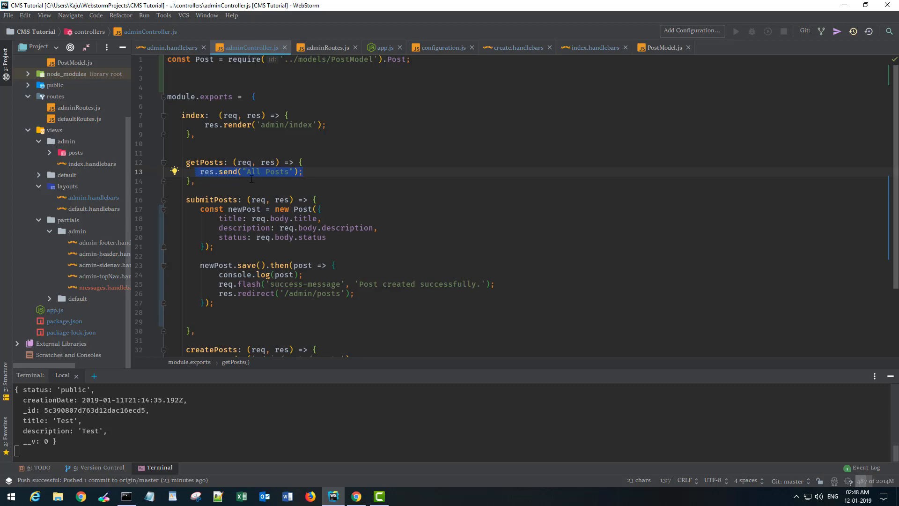
type("res.render('")
left_click(48, 152)
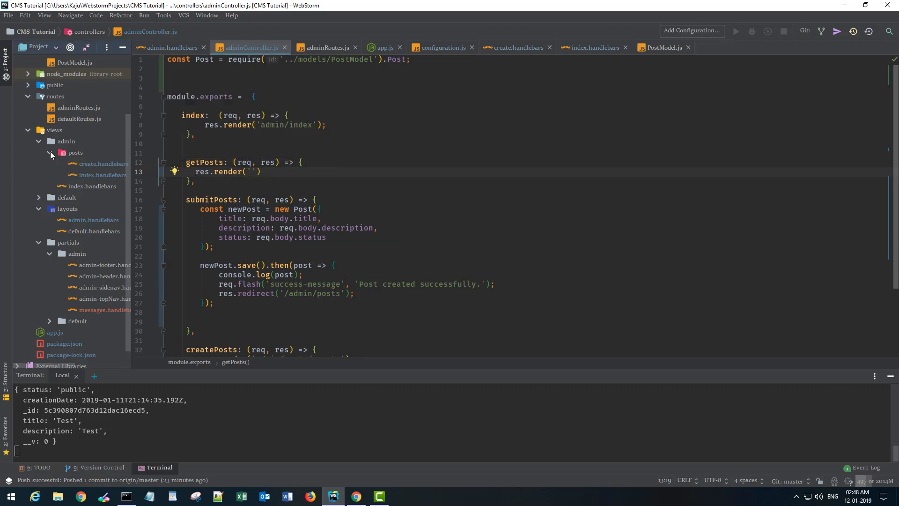
left_click(251, 171)
type("admin/posts/index")
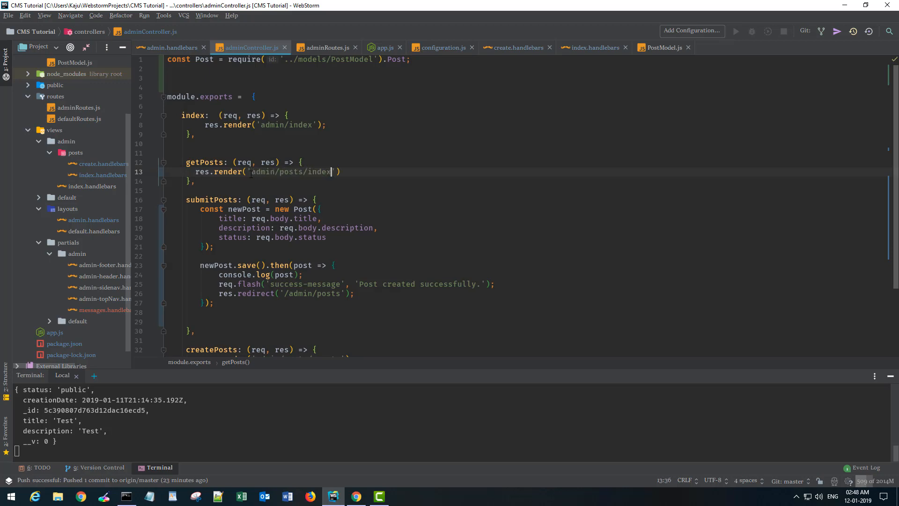
key("End")
type(";")
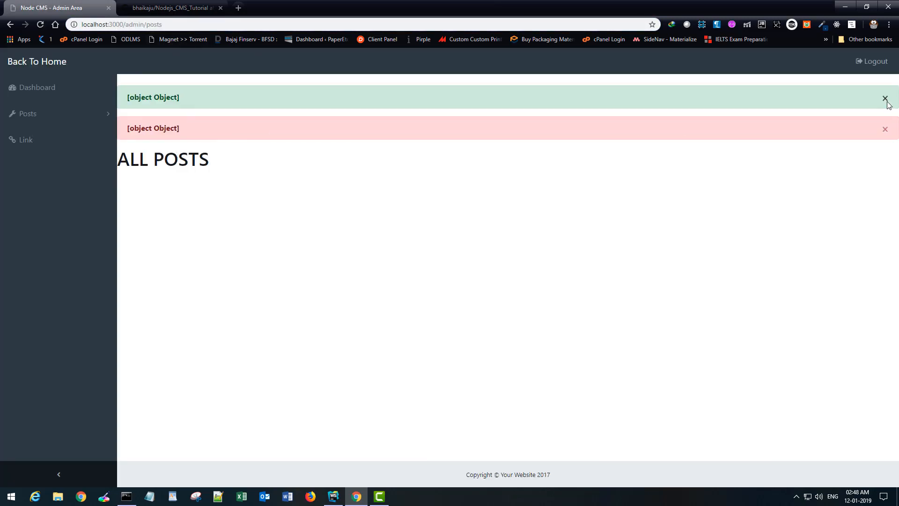
Dismiss both [object Object] alerts on All Posts, then reopen messages.handlebars in WebStorm
left_click(885, 98)
left_click(886, 98)
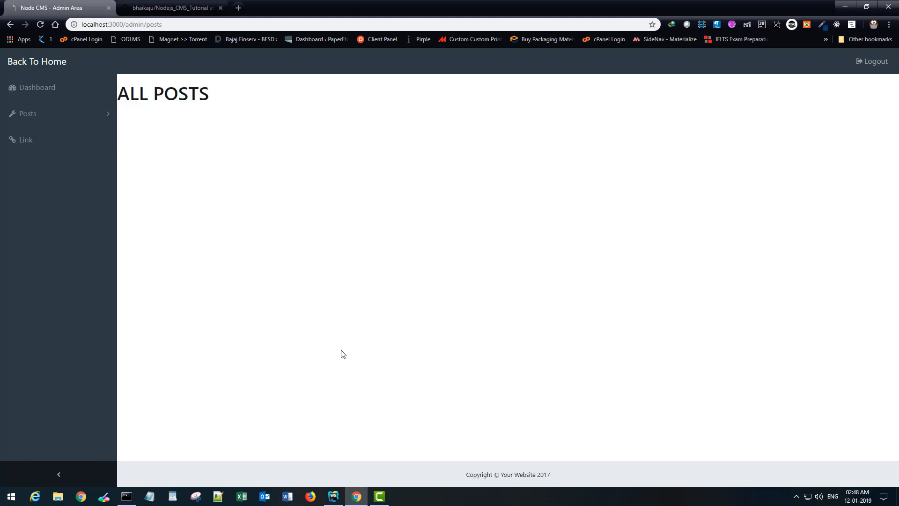
left_click(333, 497)
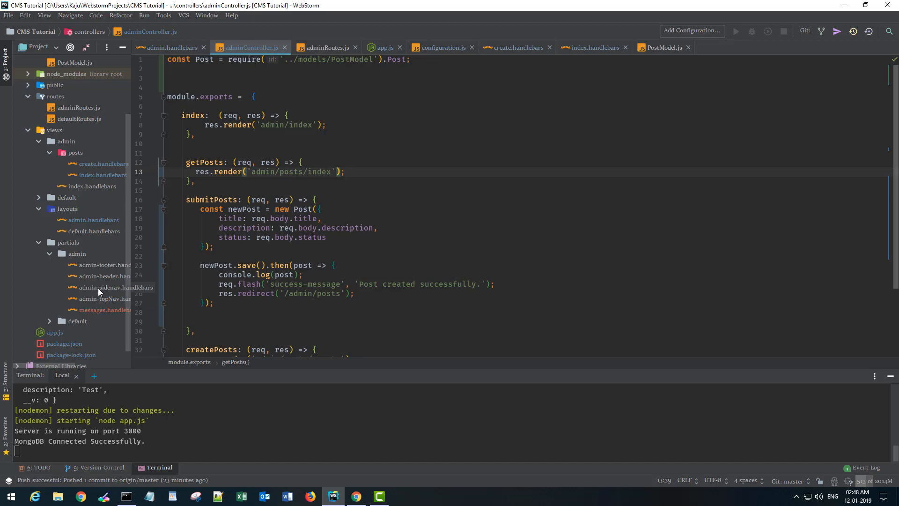
left_click(111, 309)
double_click(112, 310)
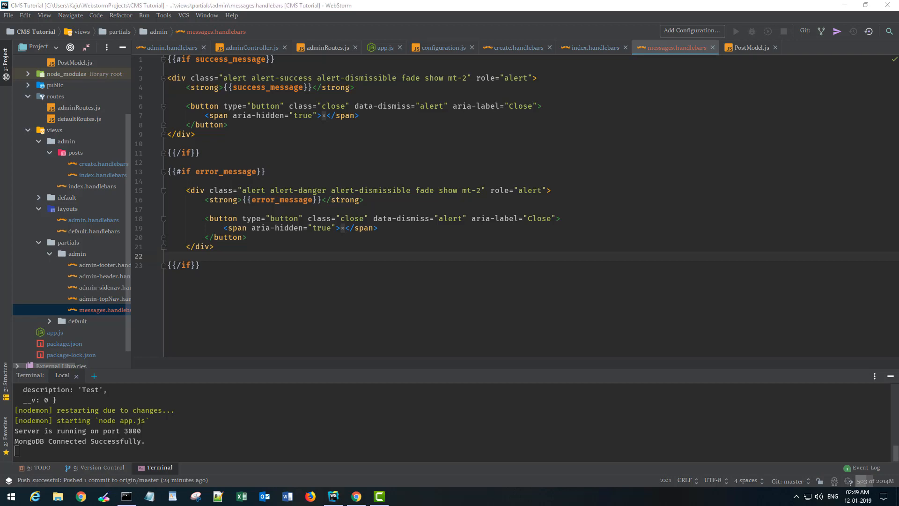
Go to Posts > Create New Post in the browser and dismiss the green alert
left_click(356, 496)
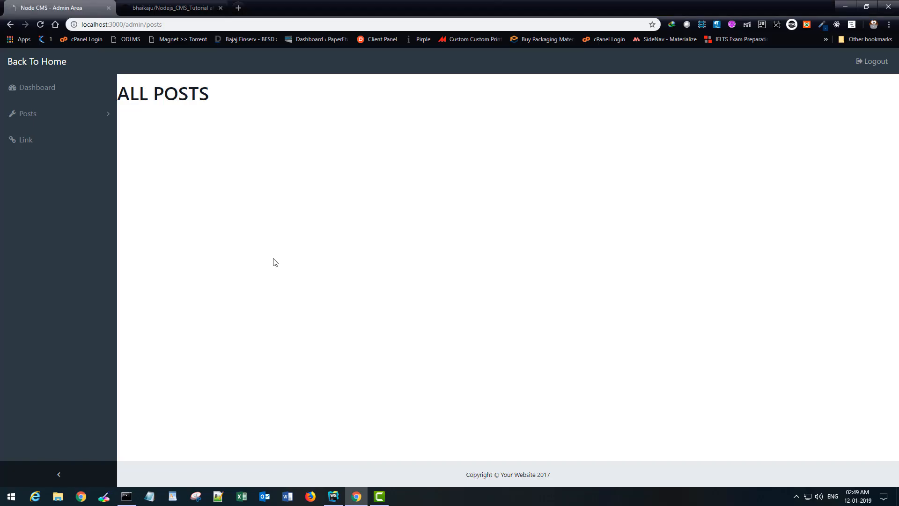
left_click(28, 113)
left_click(48, 165)
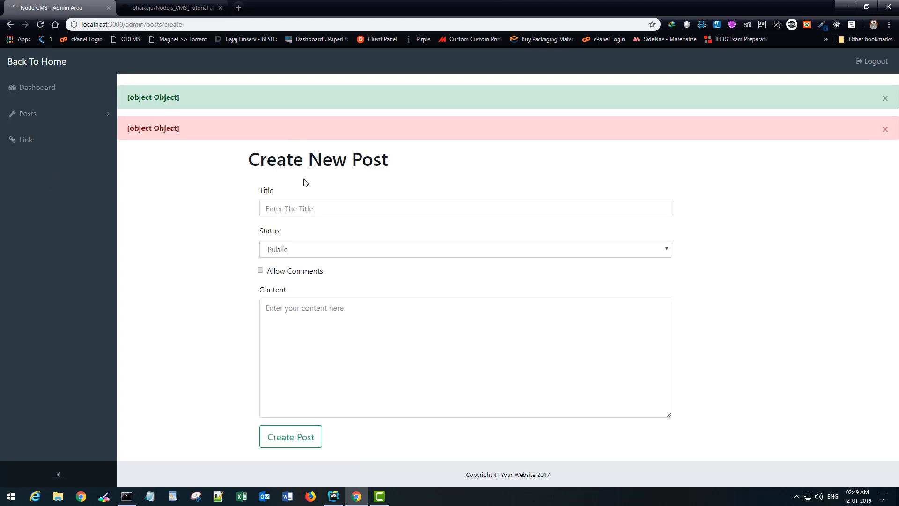
left_click(885, 97)
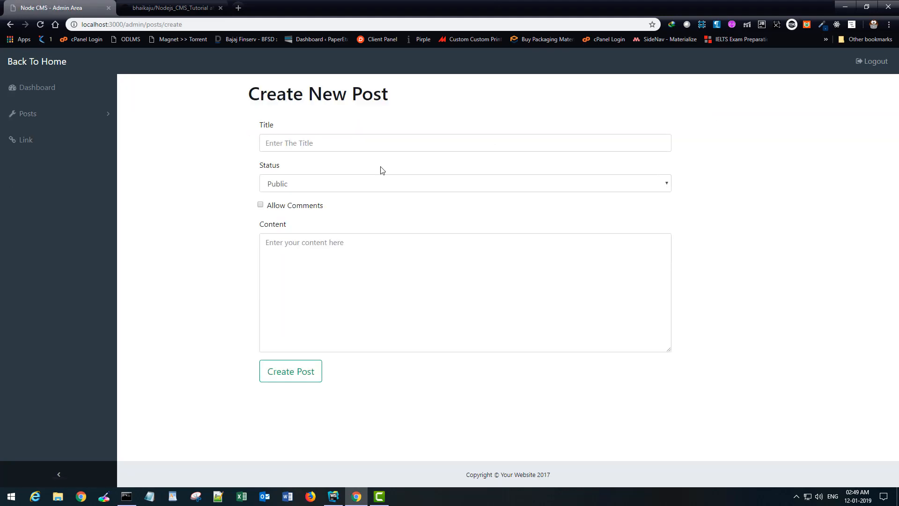
Submit a post titled Test with content Test and Allow Comments ticked
left_click(337, 144)
type("Test")
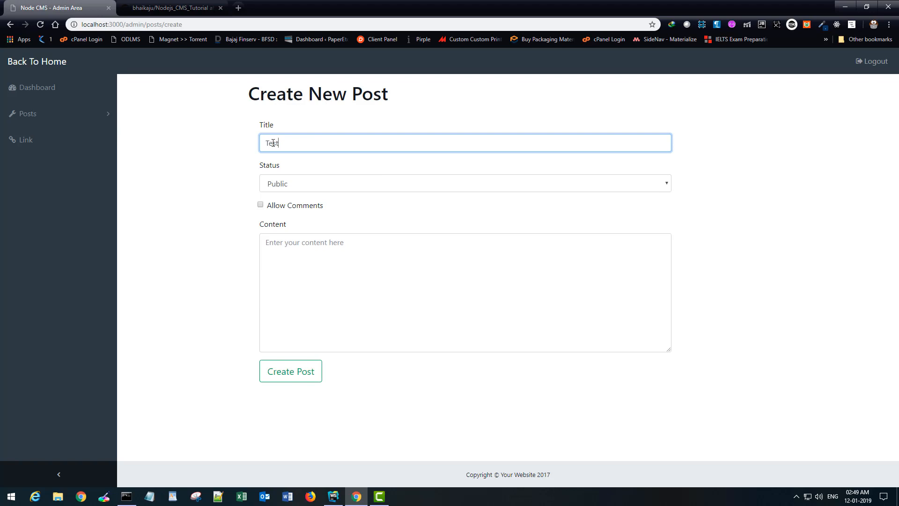
left_click(261, 205)
left_click(326, 270)
type("Test")
left_click(290, 371)
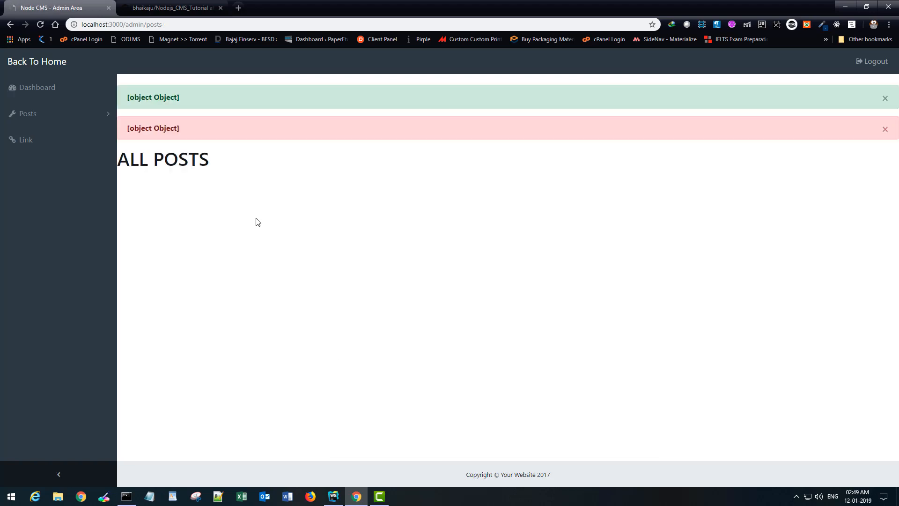
Dismiss the red and green alert banners on All Posts and return to WebStorm
left_click(883, 130)
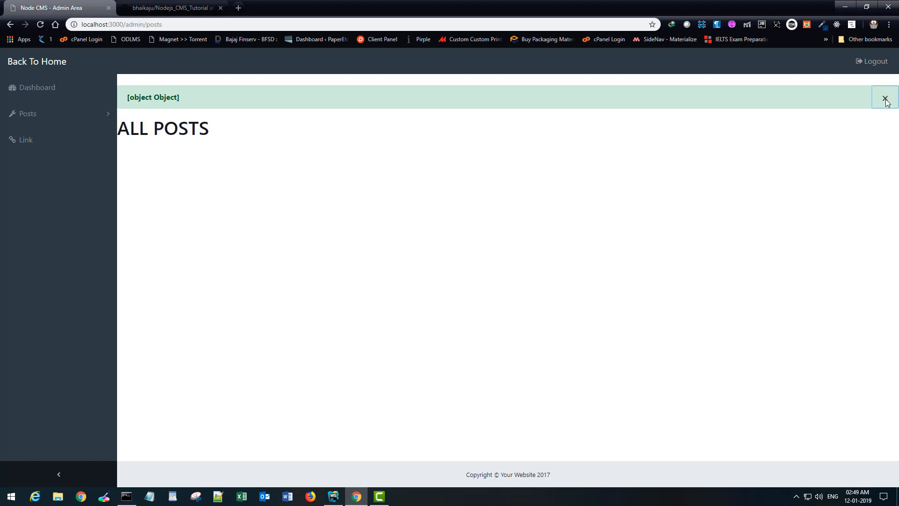
left_click(883, 97)
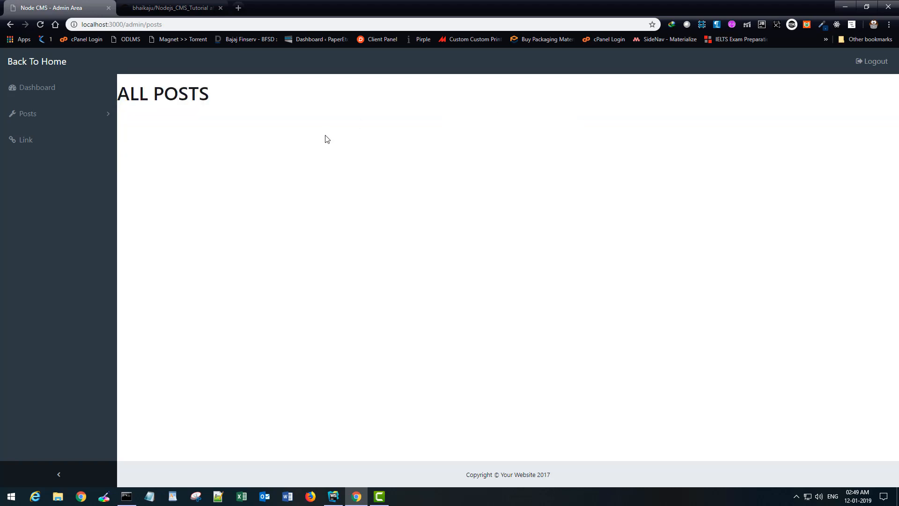
left_click(334, 497)
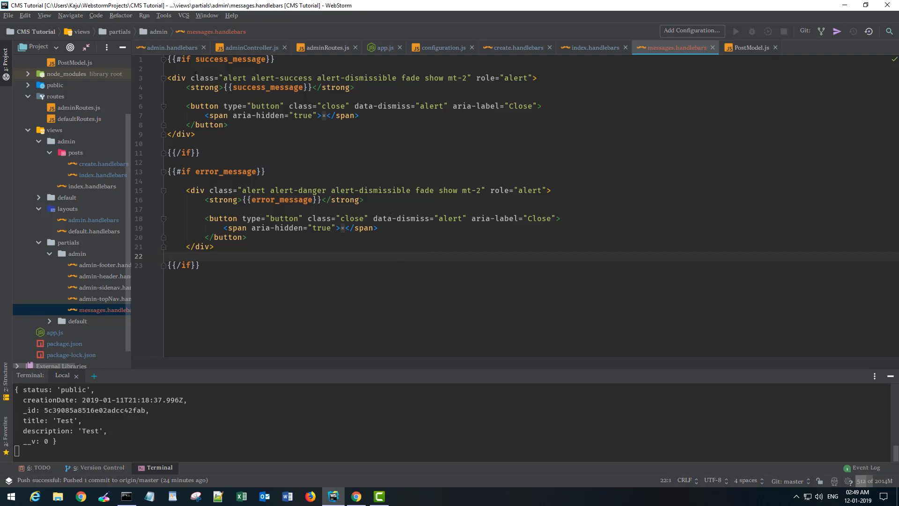
Review the success alert markup, the create template and the success-message flash key in submitPosts
left_click_drag(168, 77, 197, 135)
left_click(231, 137)
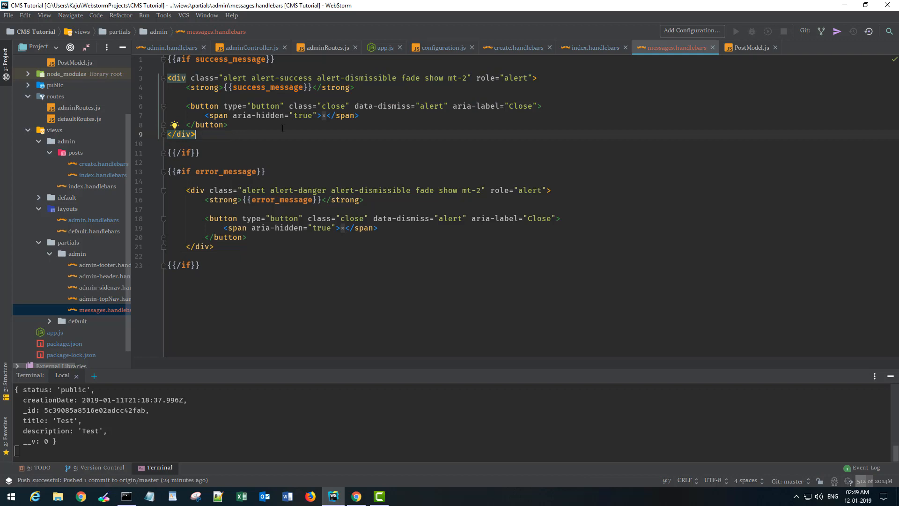
left_click(517, 49)
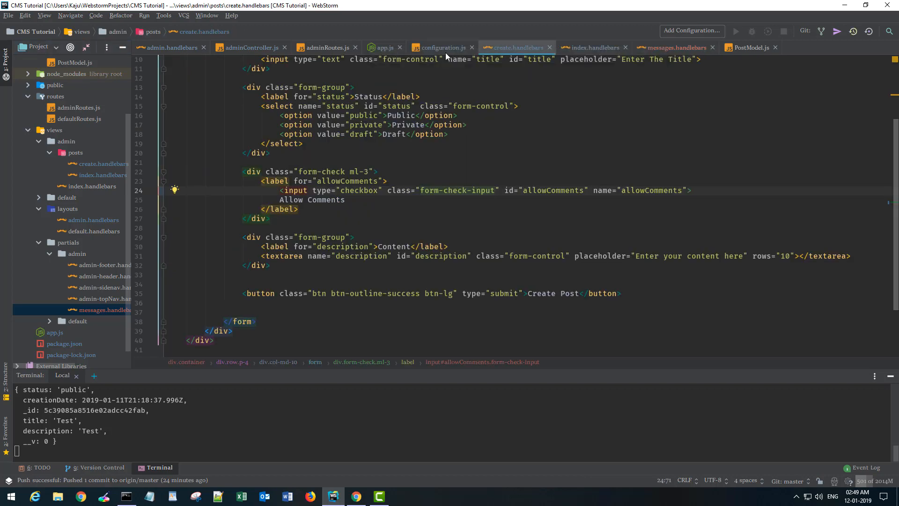
left_click(263, 48)
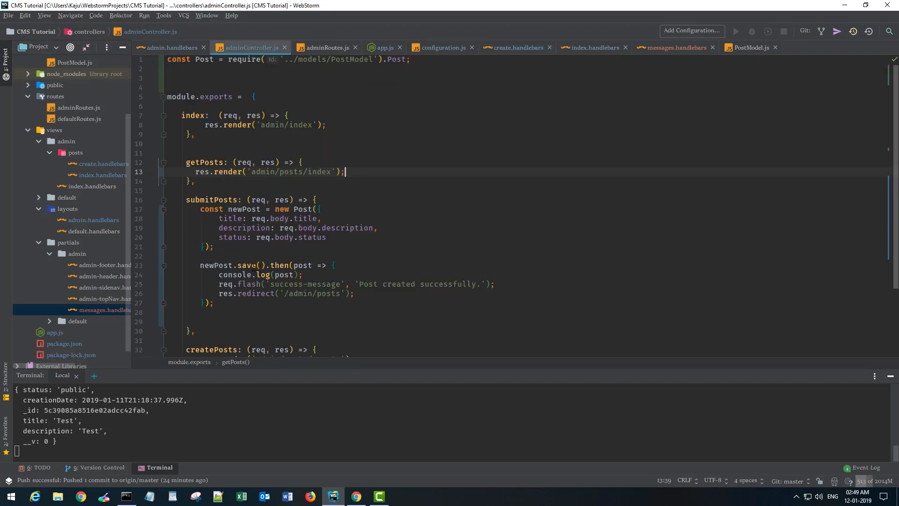
left_click(232, 246)
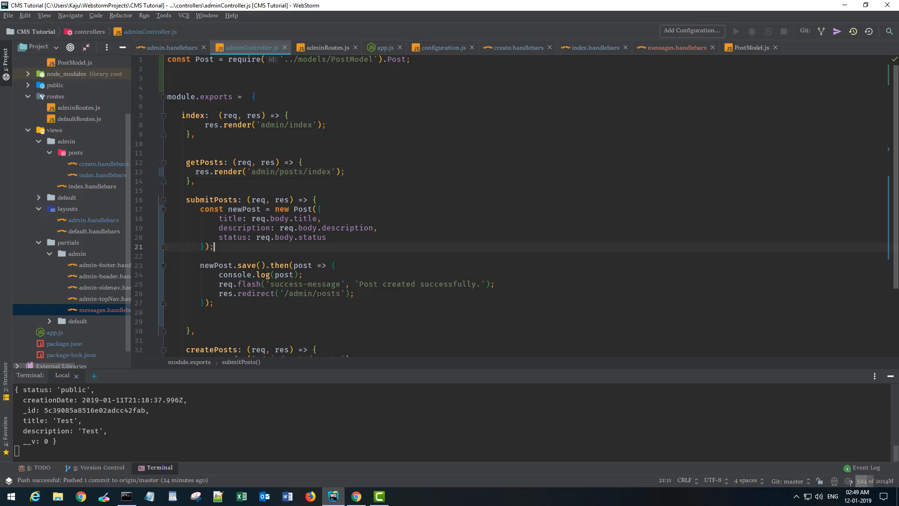
left_click_drag(344, 285, 271, 284)
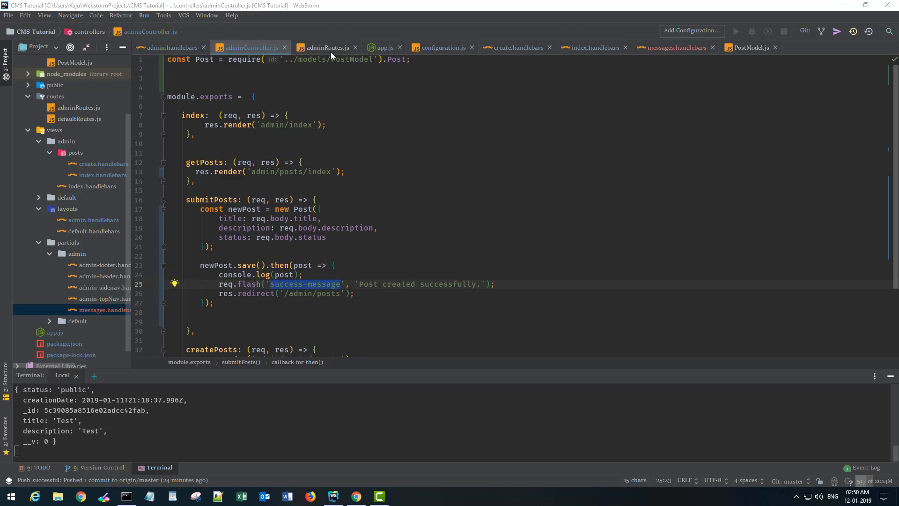
Check the success-message key in configuration.js, delete the blank line before next() and save
left_click(433, 48)
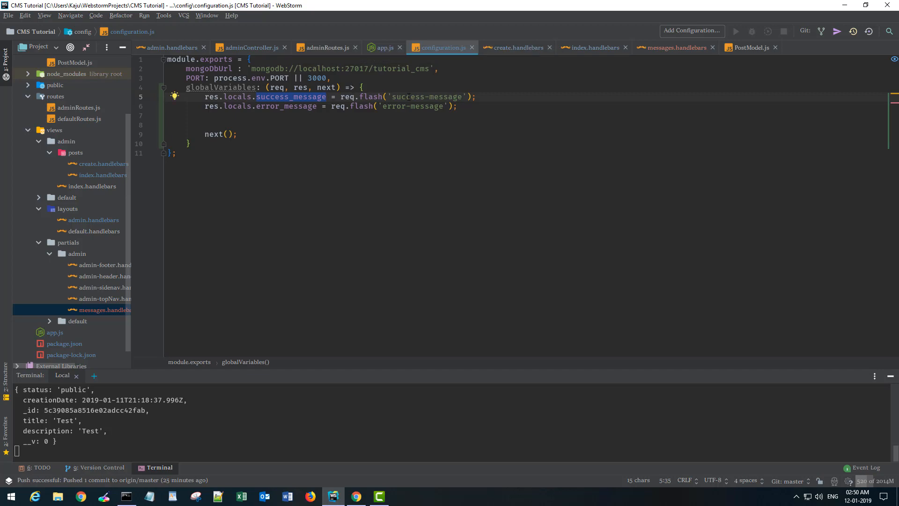
left_click_drag(392, 97, 462, 97)
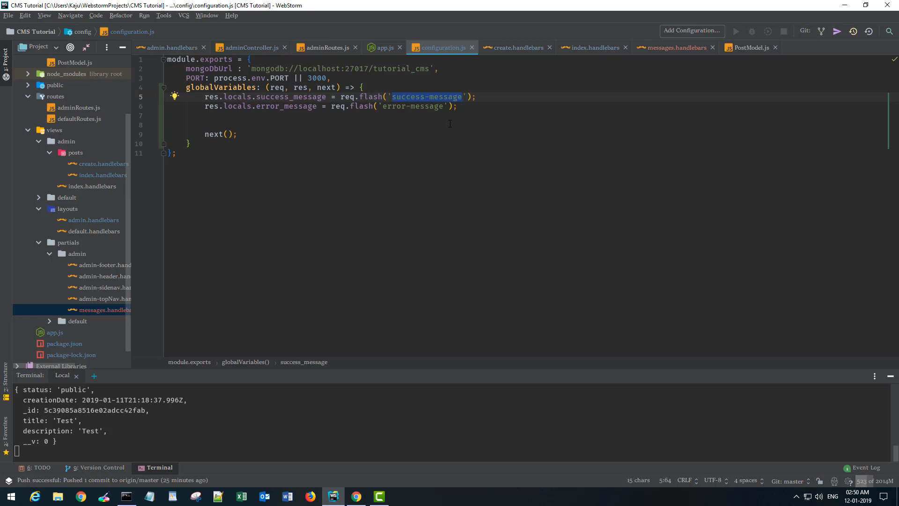
left_click(470, 108)
key("Delete")
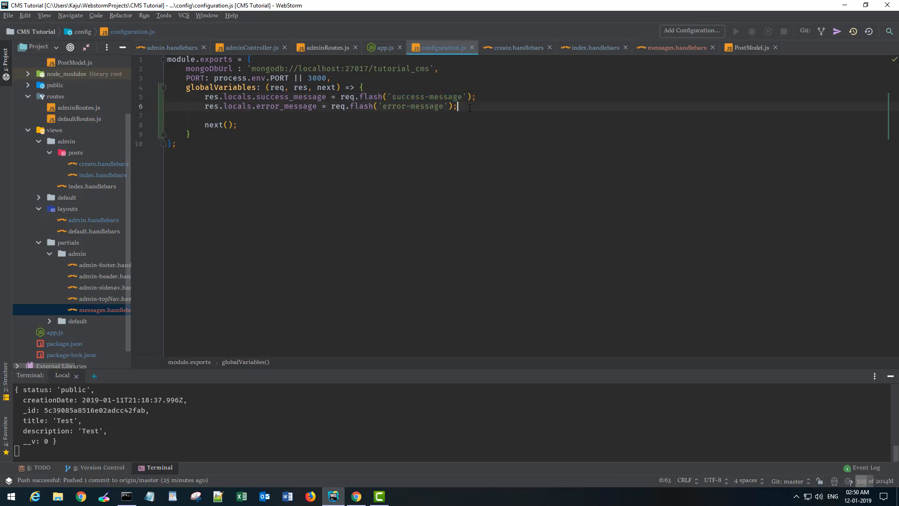
key("ctrl+s")
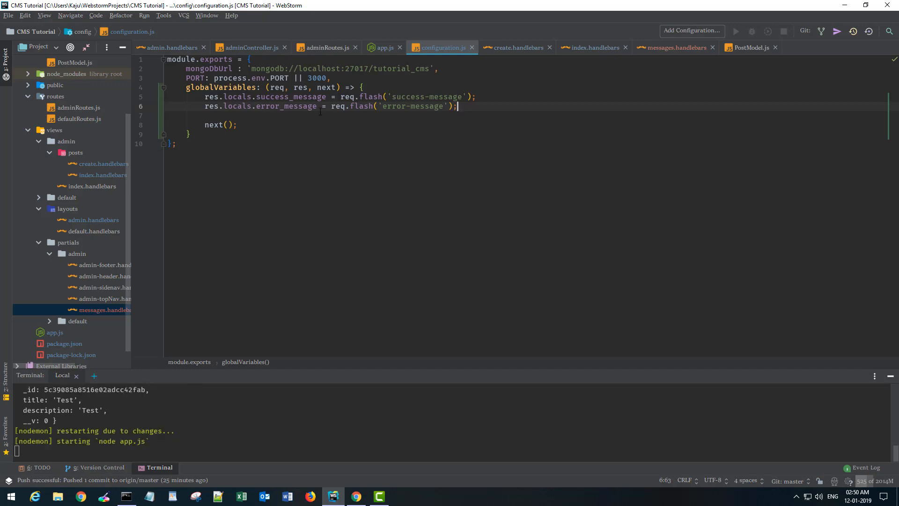
left_click(382, 47)
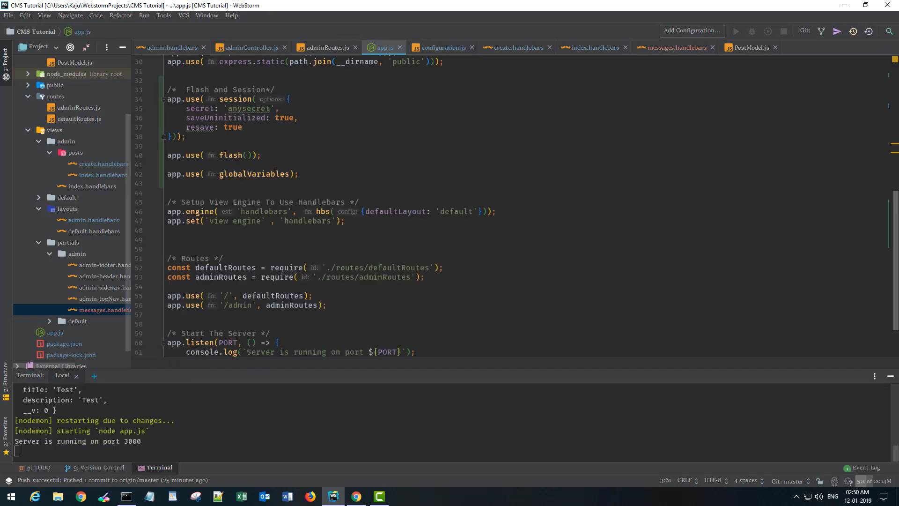
scroll(276, 182, "up", 2)
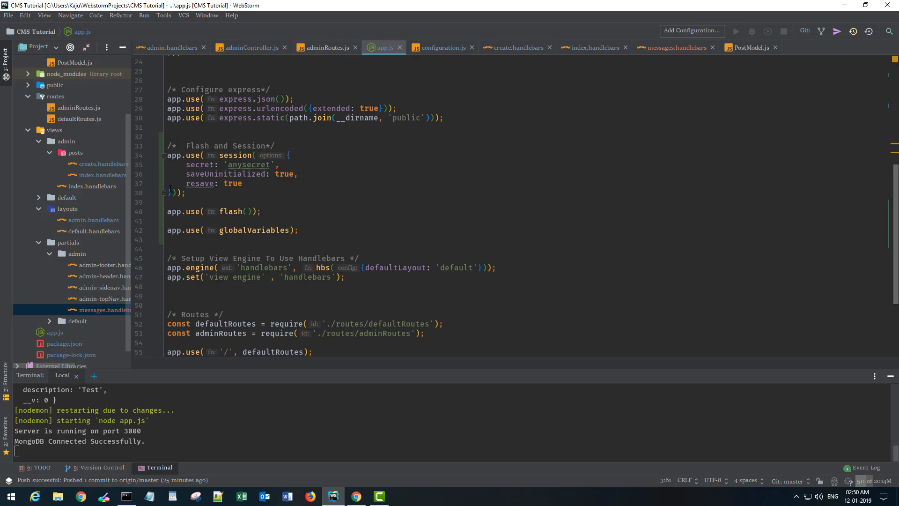
scroll(262, 194, "up", 5)
scroll(254, 191, "up", 2)
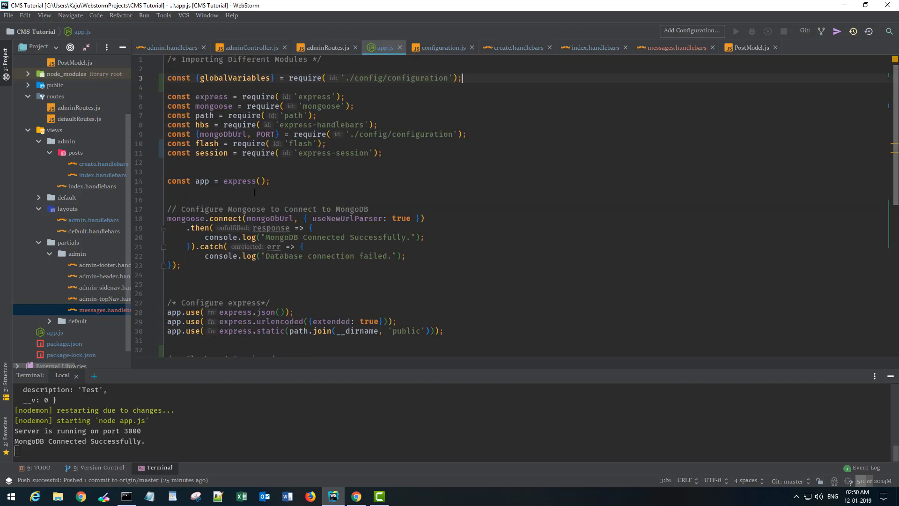
Change app.js to require 'connect-flash' and install it into dependencies via the quick fix
left_click(428, 152)
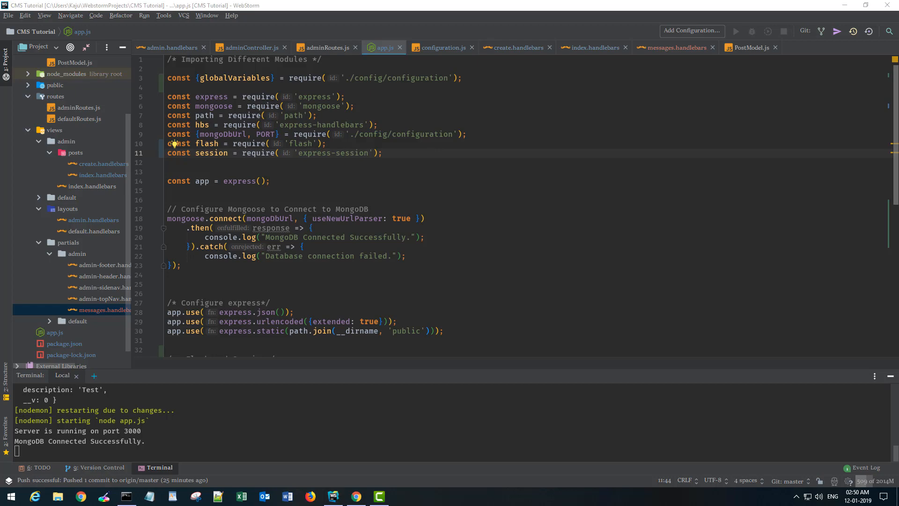
left_click(289, 144)
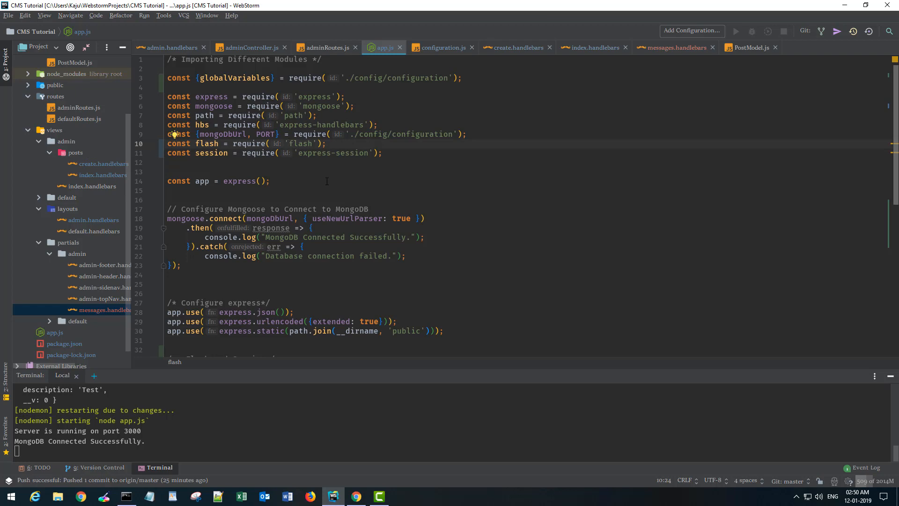
type("connect-")
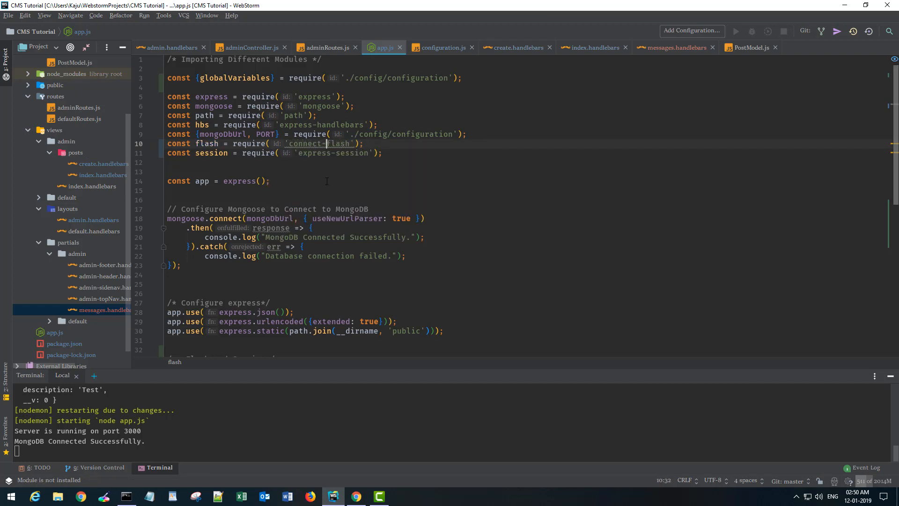
key("alt+Return")
key("Down")
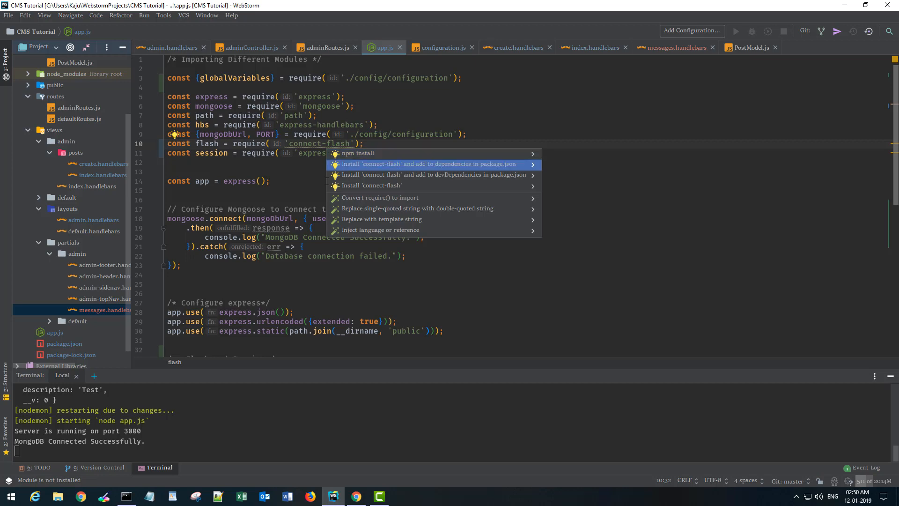
key("Return")
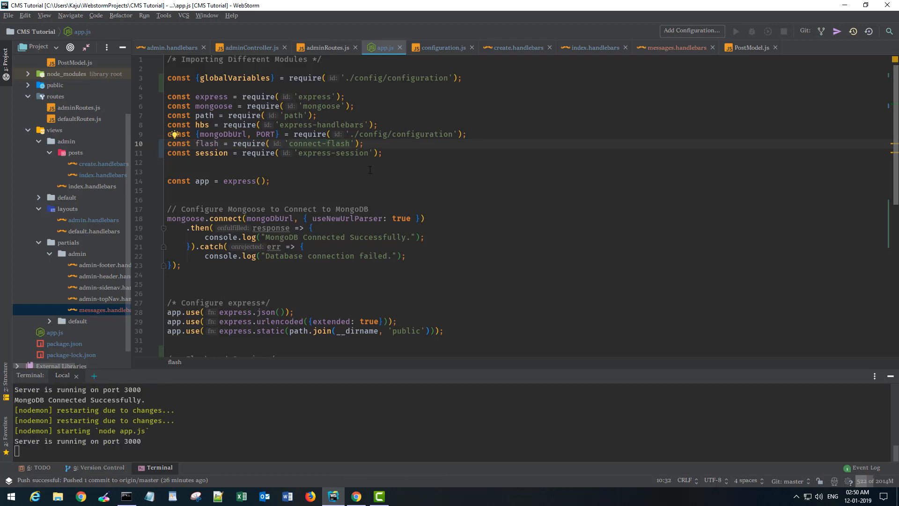
Reload localhost:3000/admin/posts in Chrome and go to Posts > Create New Post
left_click(357, 497)
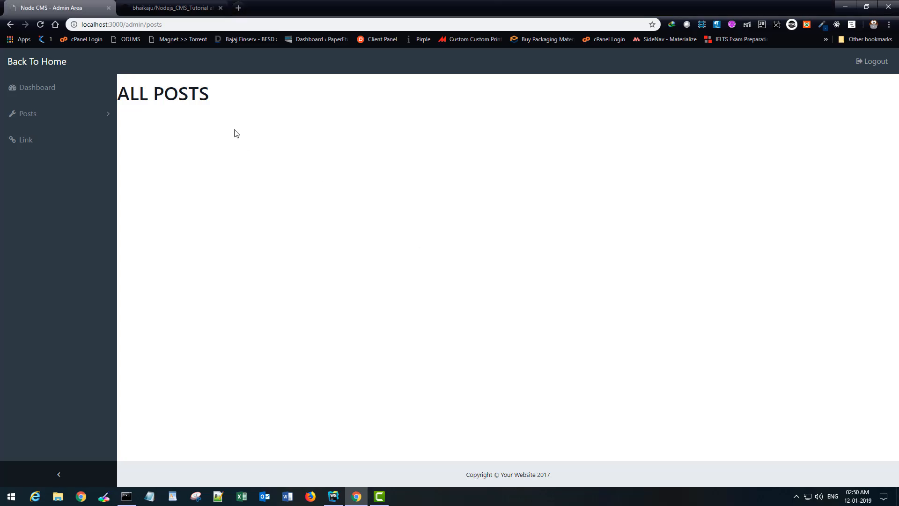
left_click(230, 23)
key("Return")
left_click(28, 113)
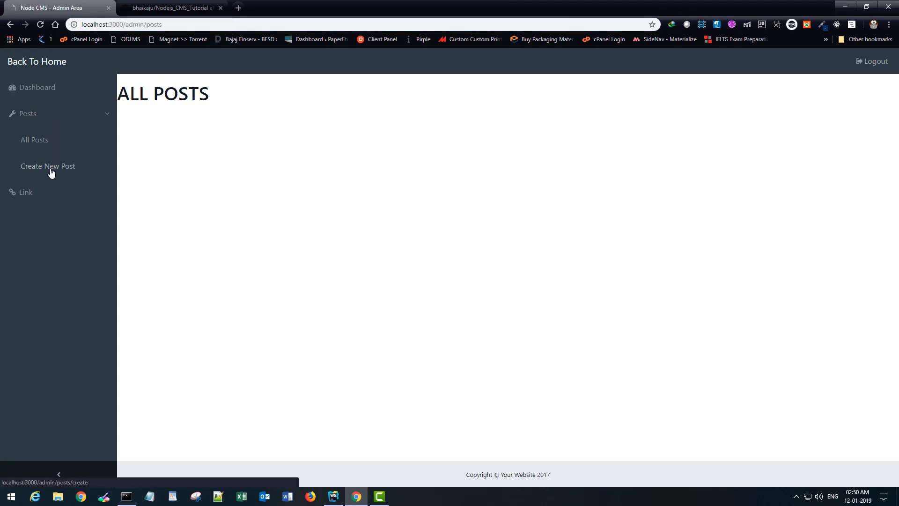
left_click(51, 168)
Submit a test post with status Public, Allow Comments ticked and content filled
left_click(319, 143)
type("test")
left_click(307, 183)
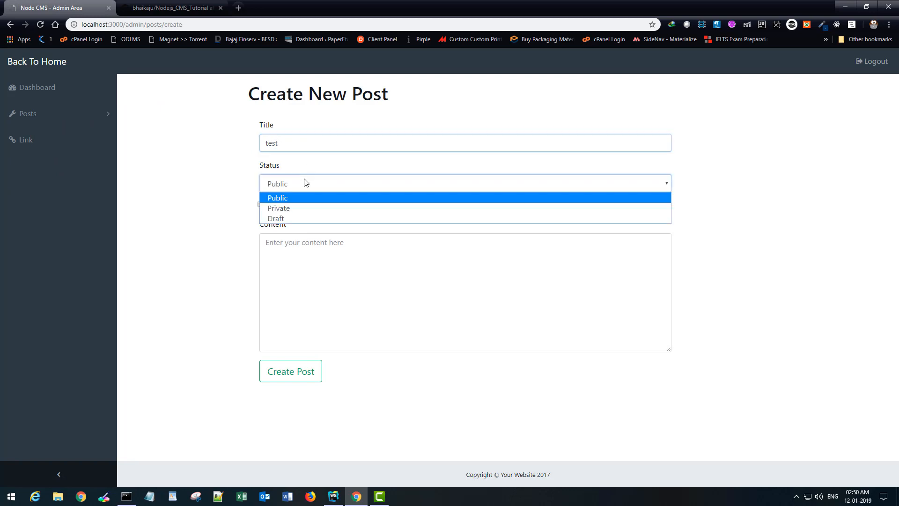
left_click(298, 199)
left_click(261, 206)
left_click(317, 260)
type("test")
left_click(295, 374)
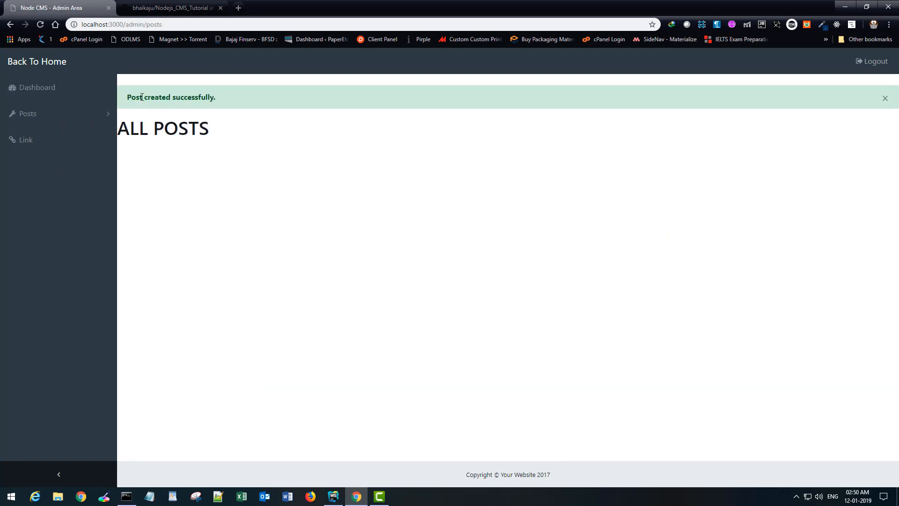
Highlight the 'Post created successfully.' alert text on All Posts, then return to WebStorm
left_click_drag(164, 97, 302, 108)
left_click(284, 154)
left_click(333, 497)
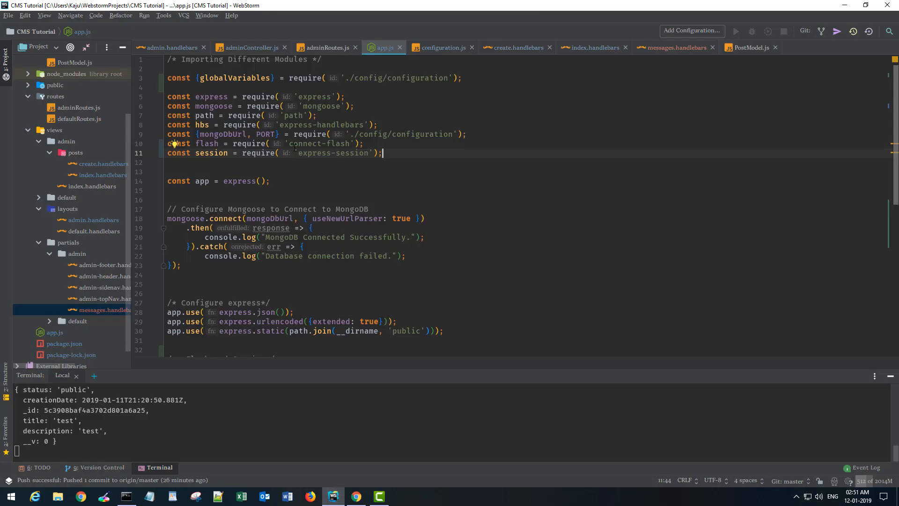
left_click_drag(289, 143, 350, 143)
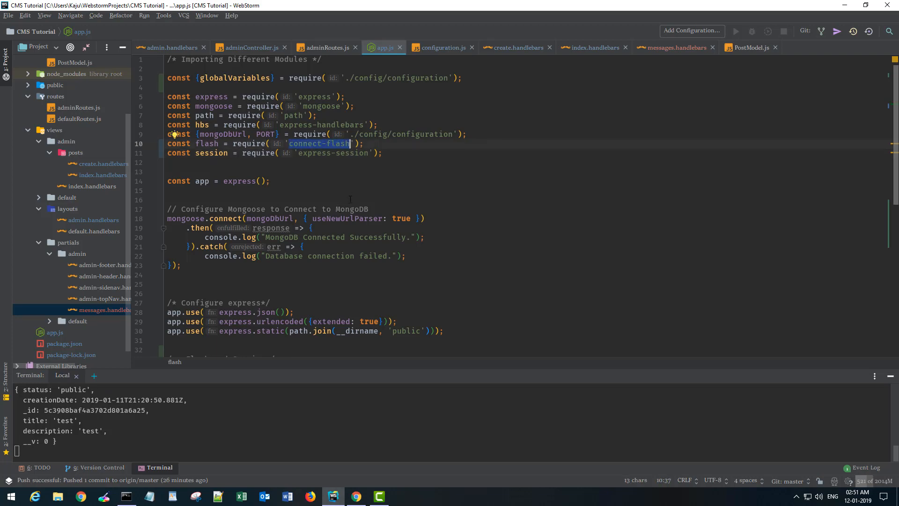
left_click(330, 163)
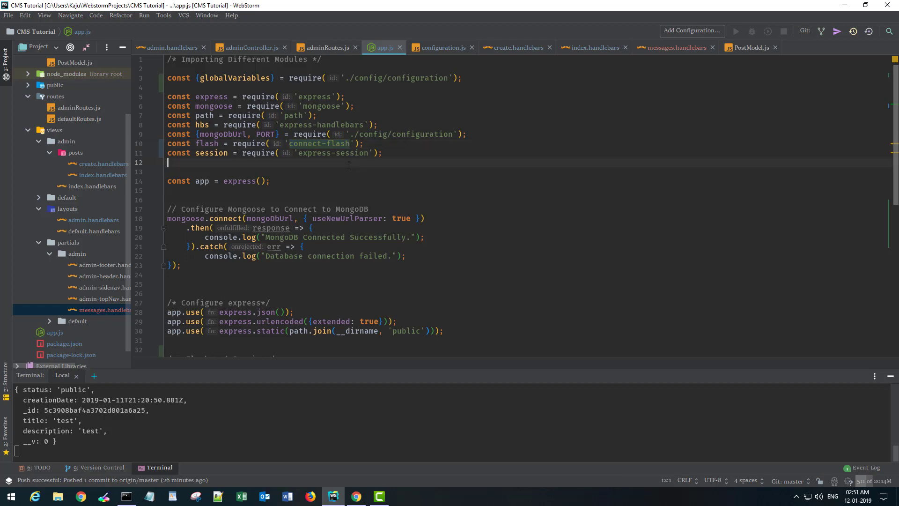
left_click(842, 7)
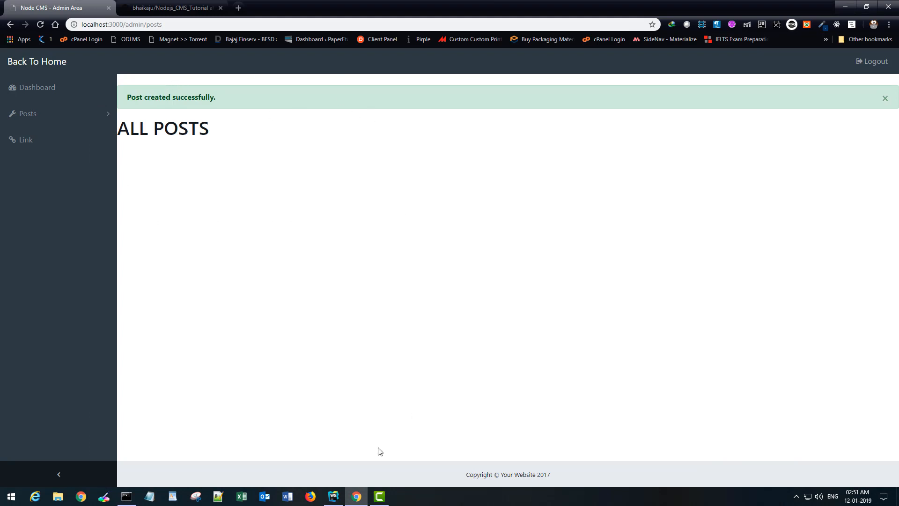
left_click(336, 498)
Add a div.container at the top of messages.handlebars and cut its closing tag
left_click(673, 47)
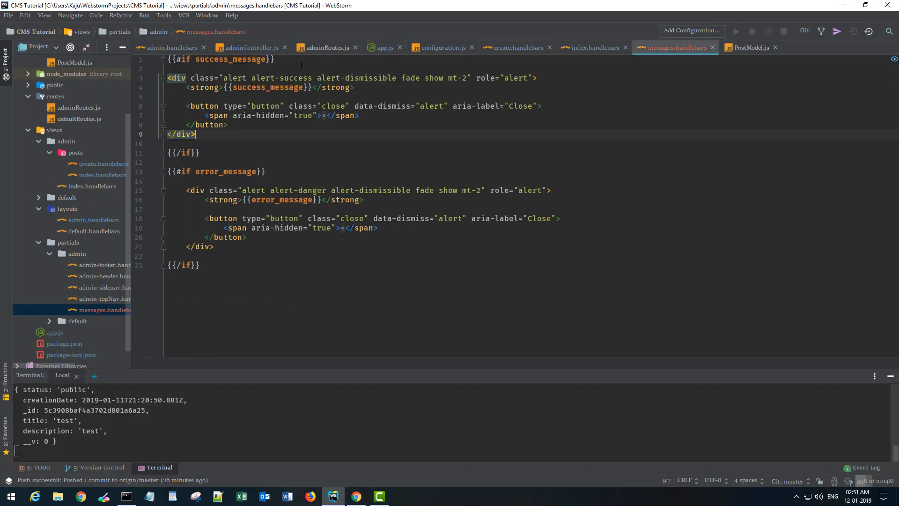
left_click(167, 59)
key("Return")
key("Return")
type("div.container")
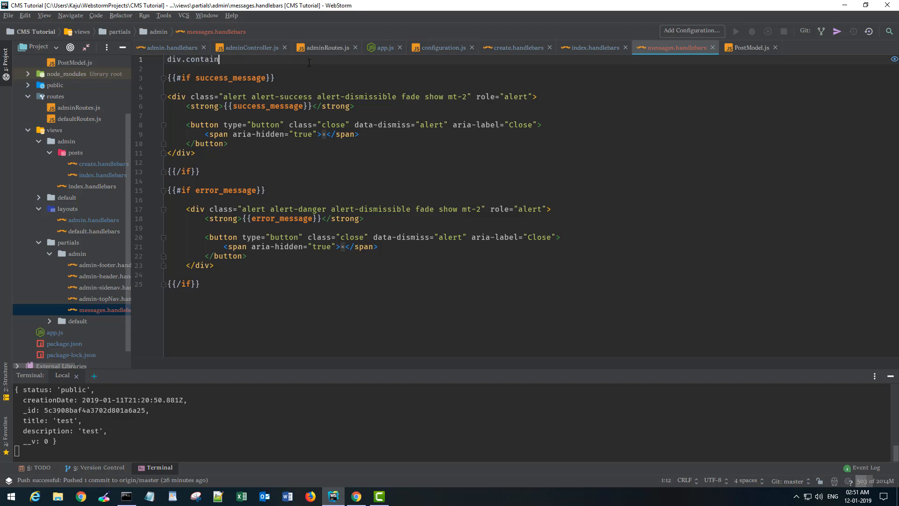
key("Tab")
key("Return")
key("Return")
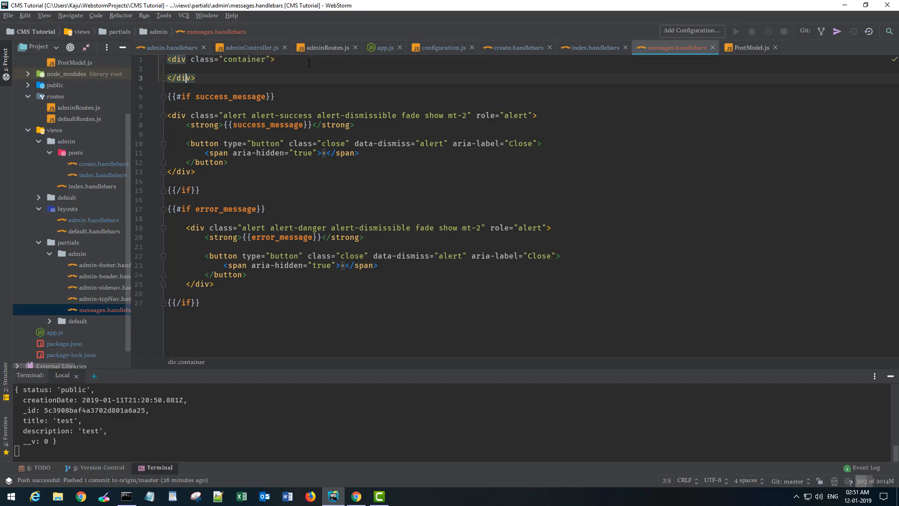
key("shift+End")
key("ctrl+x")
Paste the closing </div> after the last {{/if}}, reformat the file and switch to Chrome's Posts menu
key("Down")
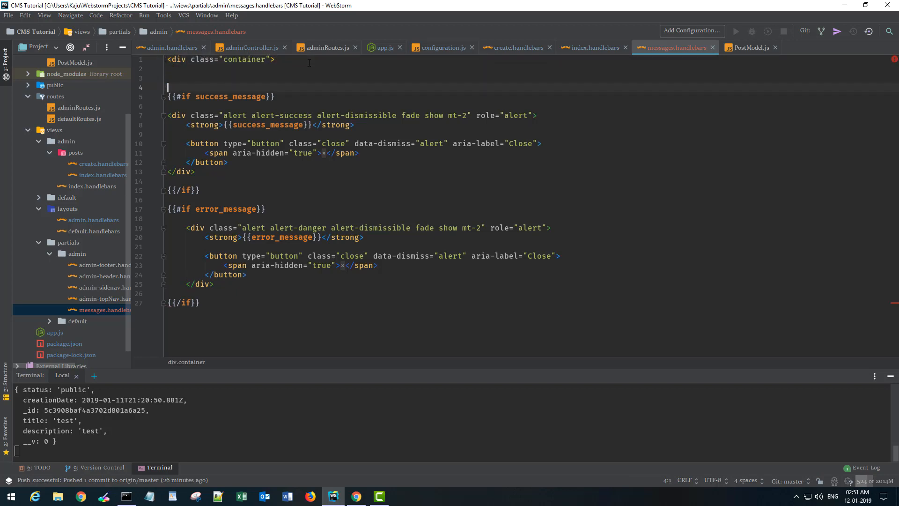
key("Down")
key("Down")
key("ctrl+End")
key("Return")
key("ctrl+v")
key("ctrl+alt+l")
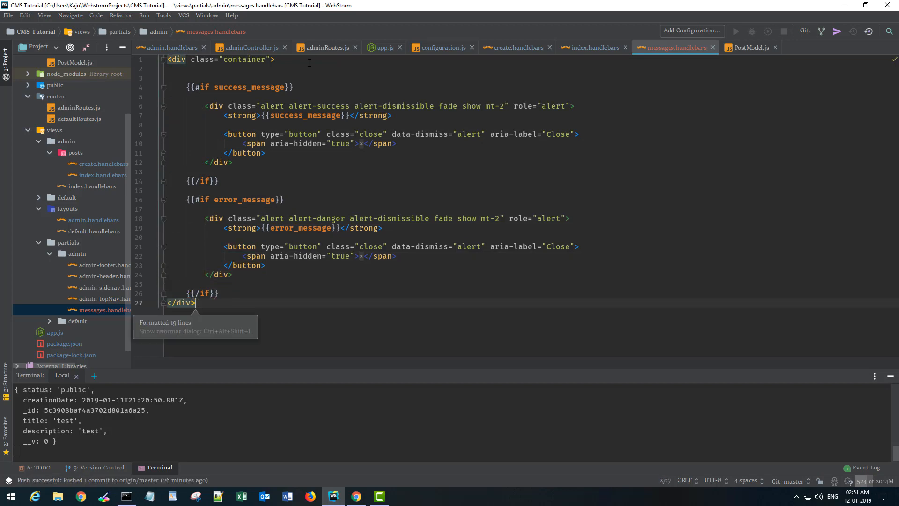
left_click(357, 496)
left_click(32, 113)
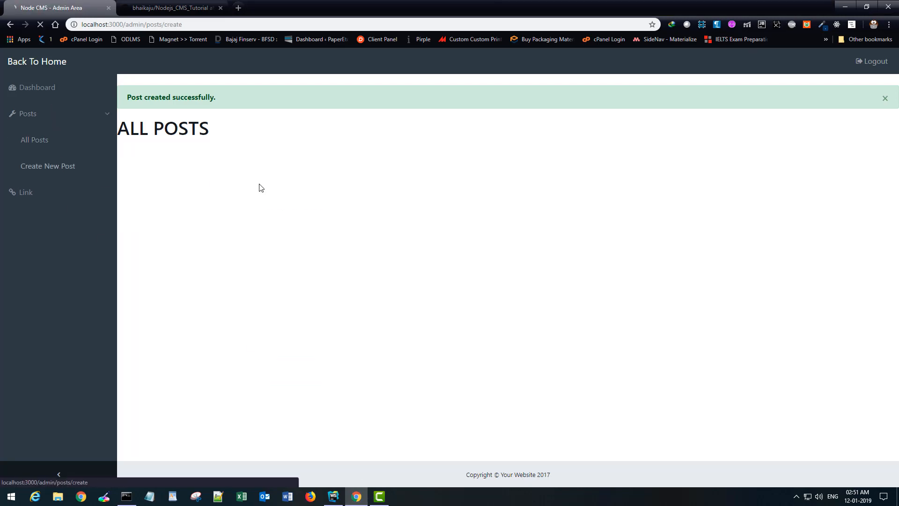
Create a post titled test2 with content filled and Allow Comments ticked
left_click(48, 166)
left_click(324, 143)
type("test2")
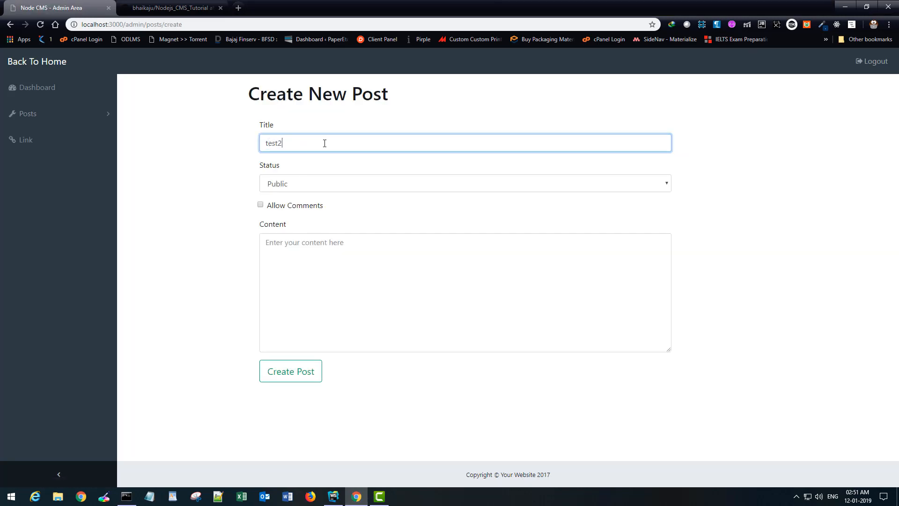
left_click(260, 206)
left_click(310, 249)
type("tes 3")
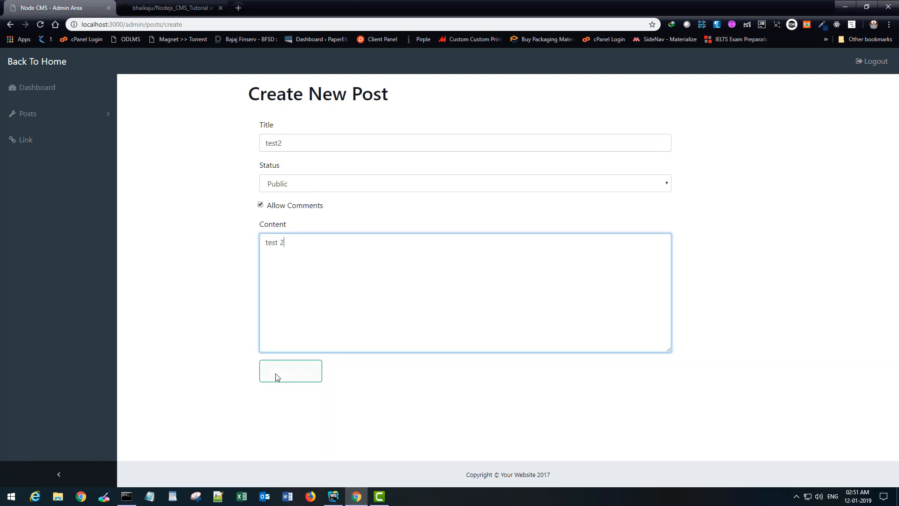
left_click(290, 370)
Select the 'Post created successfully.' alert text, then dismiss the alert
triple_click(270, 97)
left_click(598, 206)
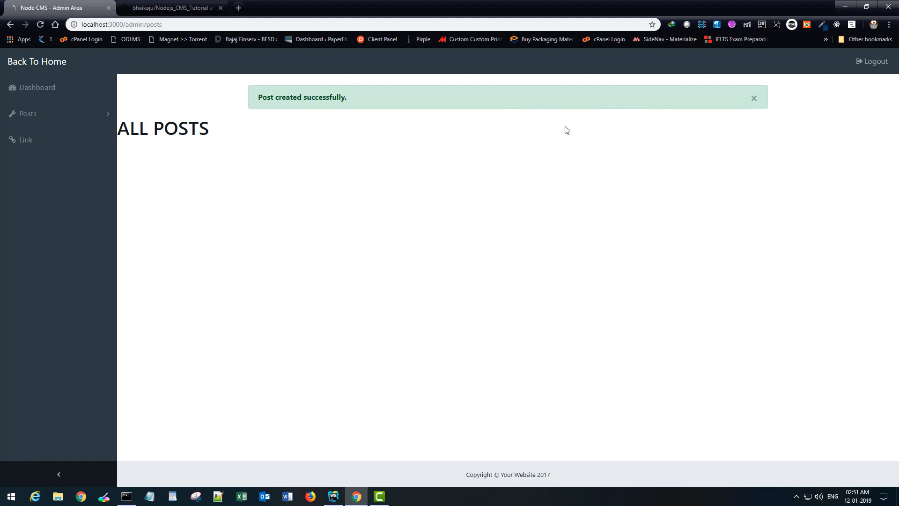
left_click(755, 99)
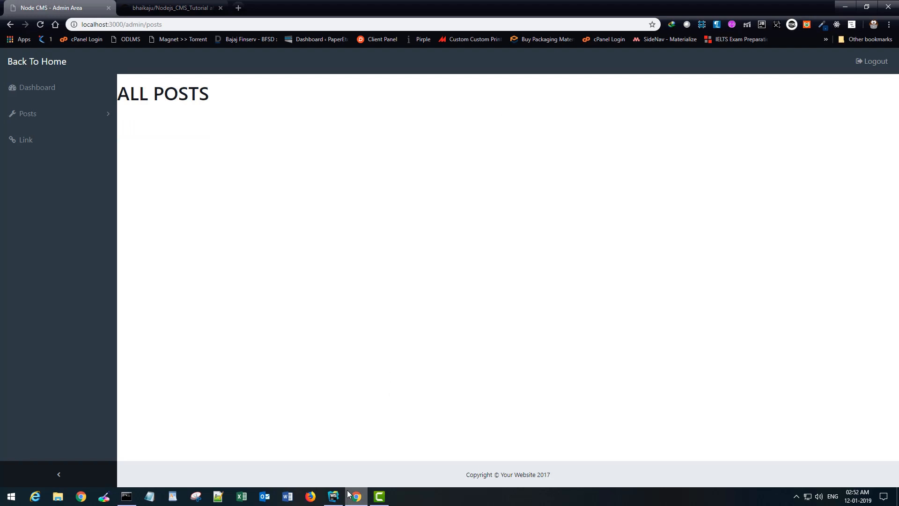
Minimize WebStorm and launch MongoDB Compass from the desktop
left_click(333, 496)
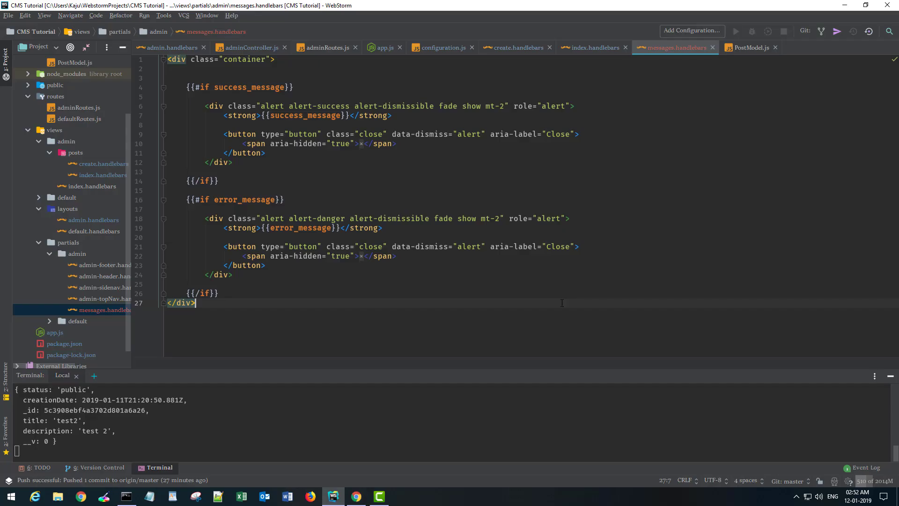
left_click(842, 5)
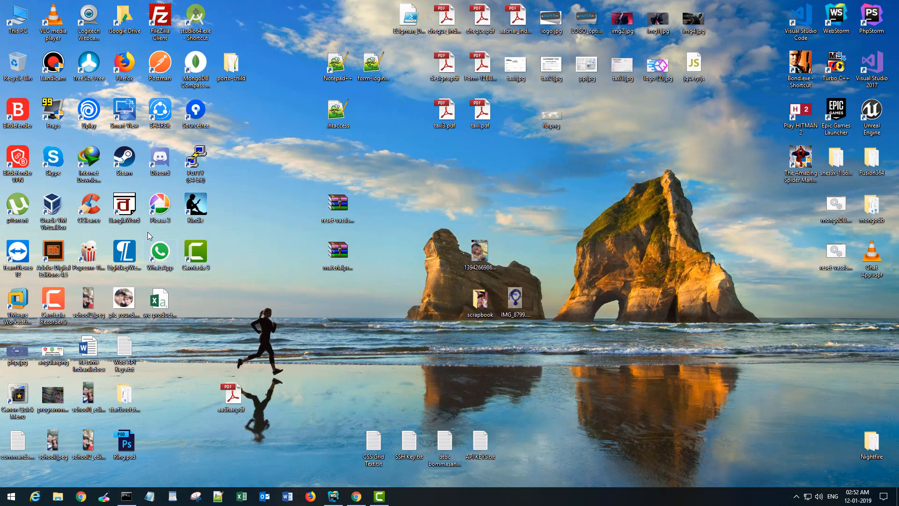
double_click(196, 66)
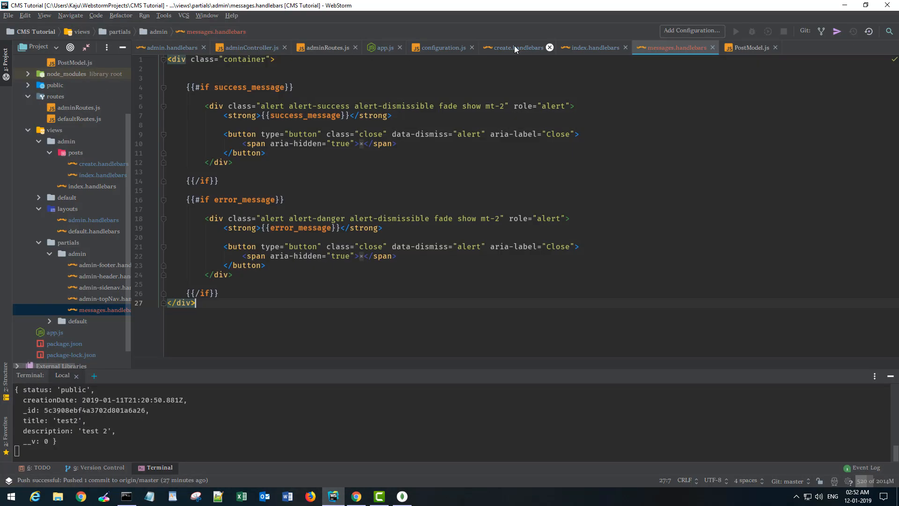
Highlight the tutorial_cms database name in configuration.js's connection URL, then switch to Compass
left_click(442, 47)
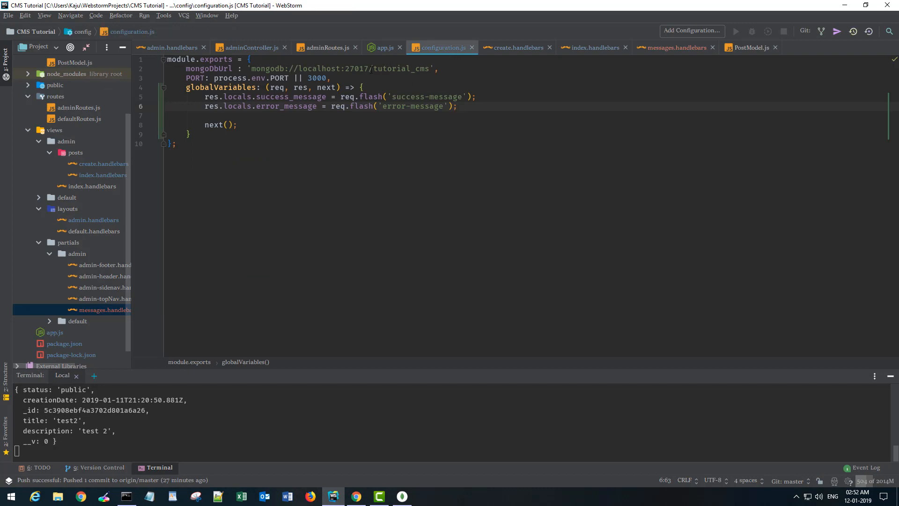
left_click_drag(373, 68, 429, 68)
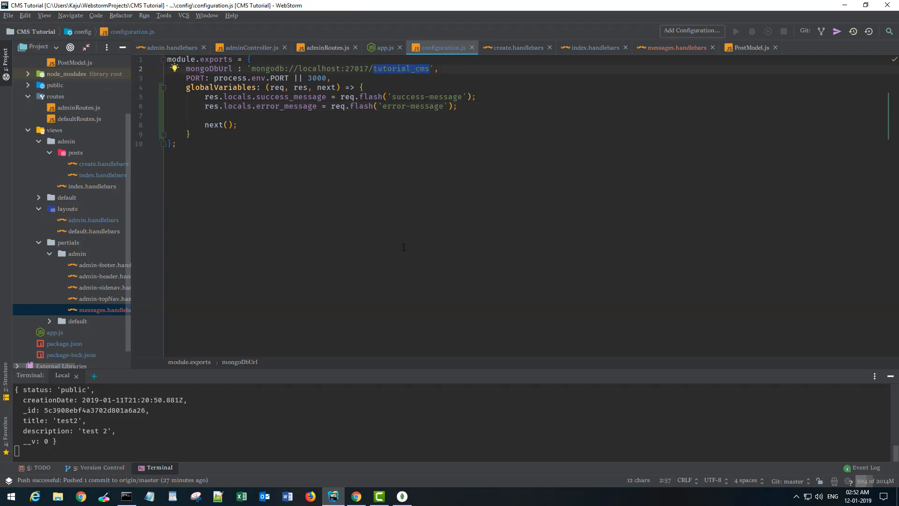
left_click(379, 497)
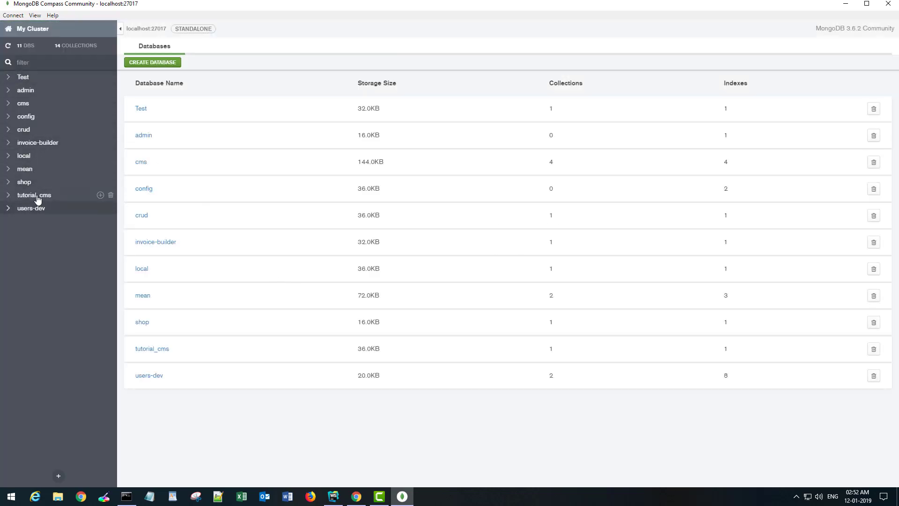
View the tutorial_cms posts collection, listing its four saved documents including test2
left_click(42, 195)
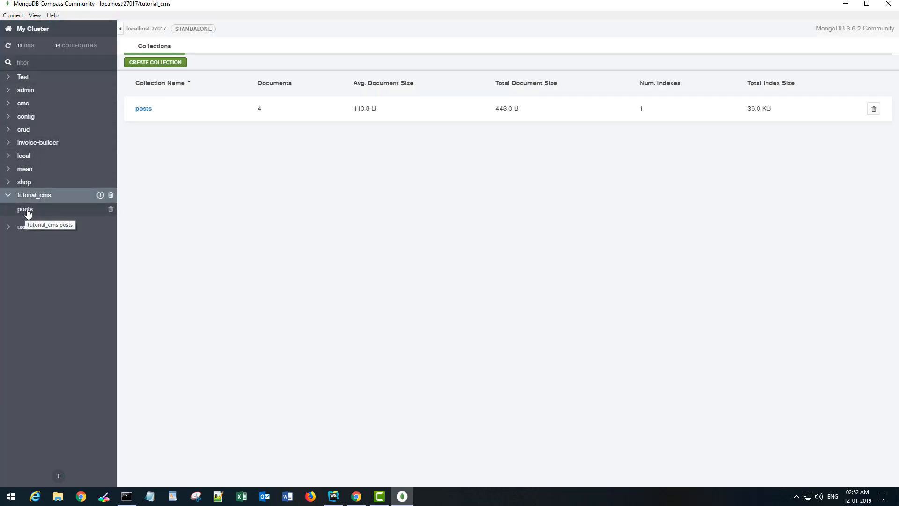
left_click(26, 209)
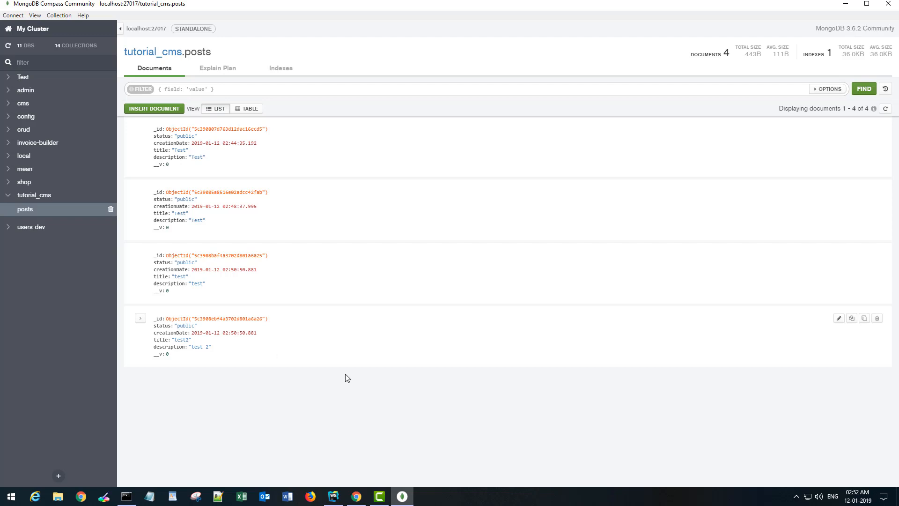
Reload localhost:3000/admin/posts in Chrome, now showing the All Posts page without any alert
left_click(333, 497)
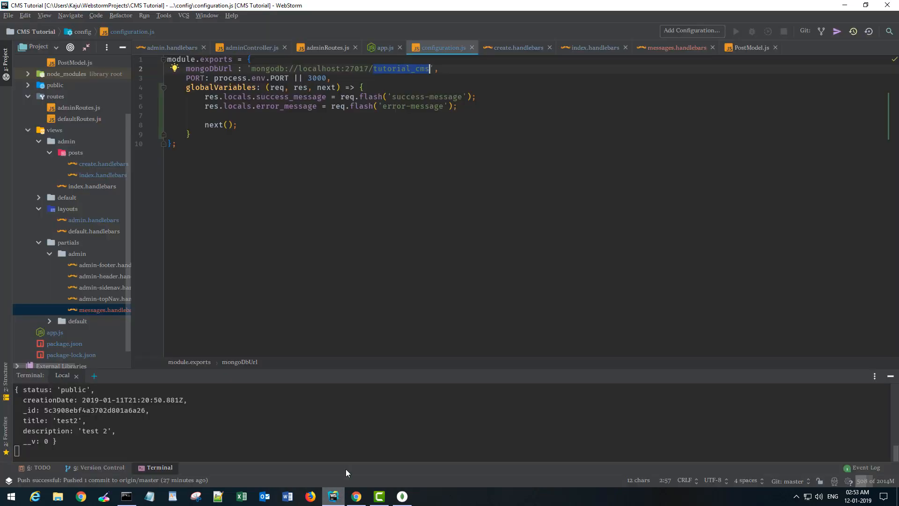
left_click(356, 497)
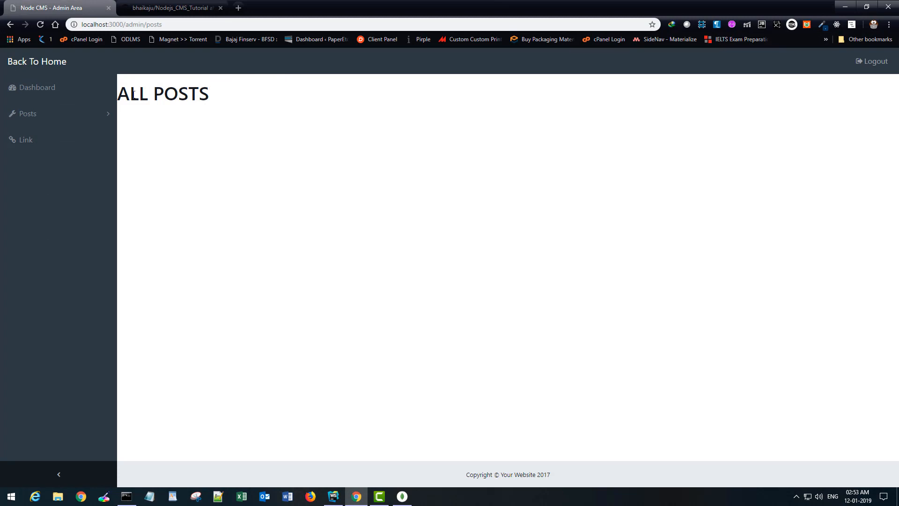
triple_click(144, 94)
left_click(283, 135)
key("ctrl+l")
key("Return")
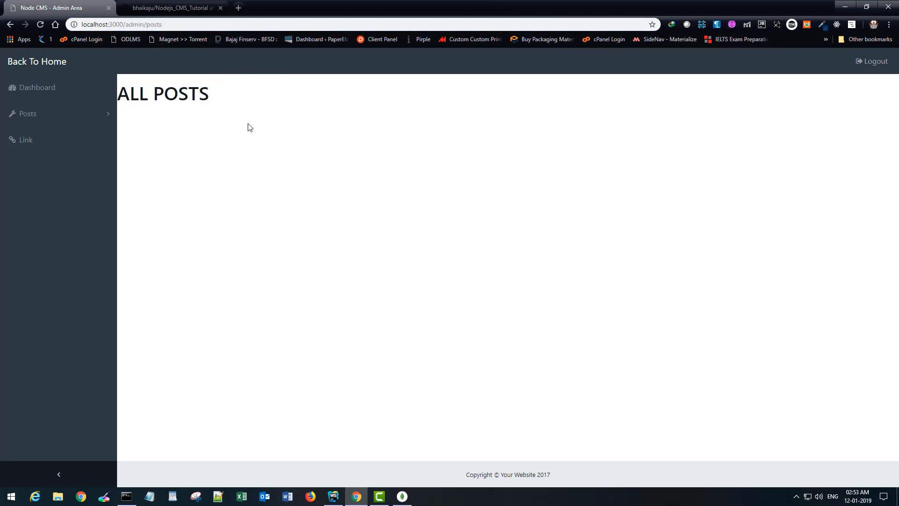